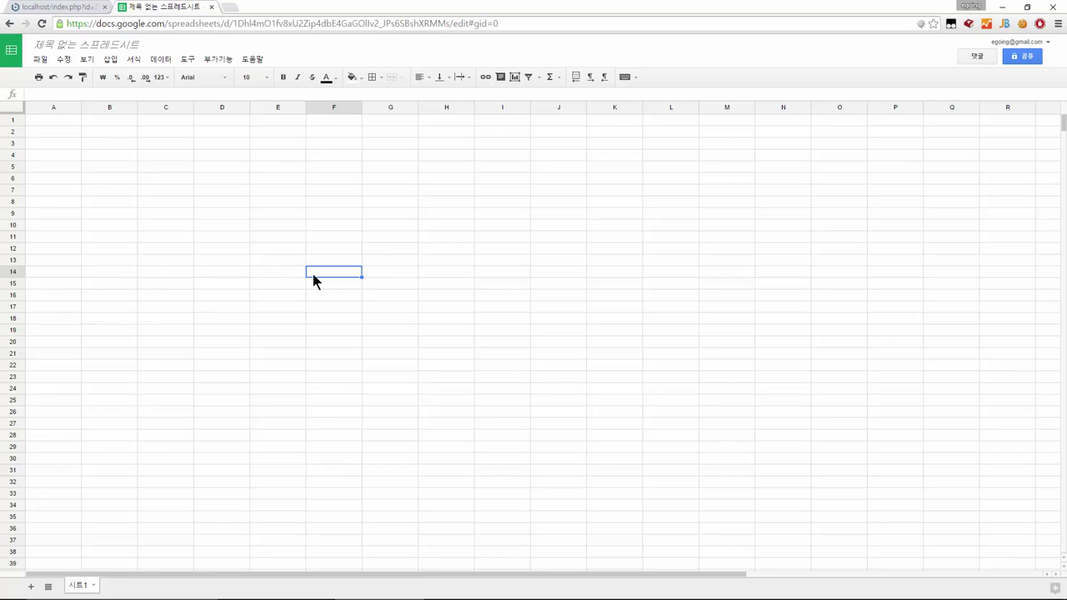
Enter 글 in A1 and 작성자 in C1 as table headings
{"action": "key", "text": "Left"}
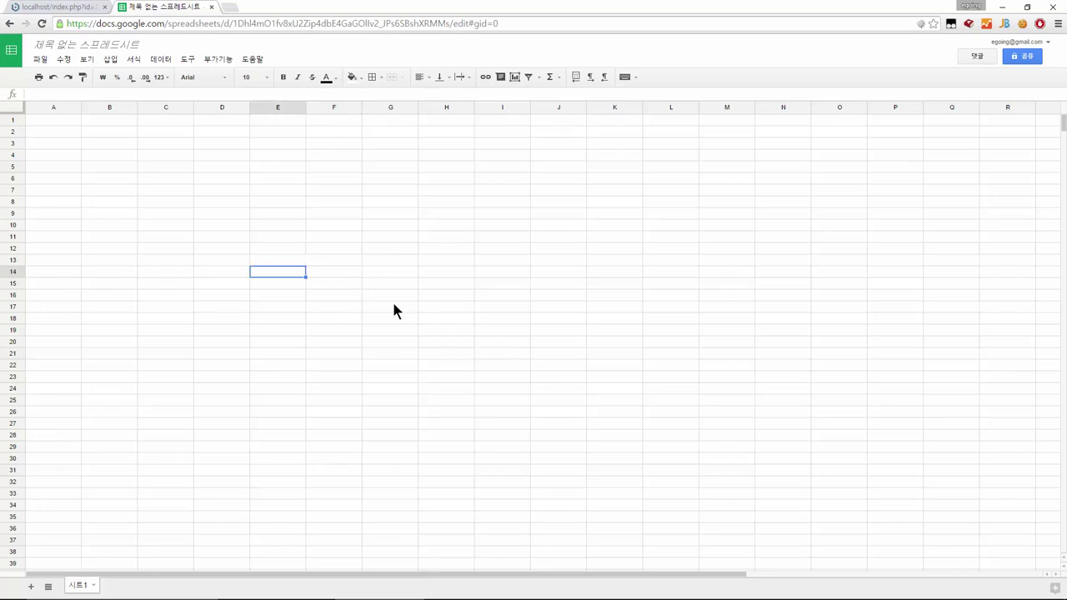
{"action": "left_click", "coordinate": [95, 162]}
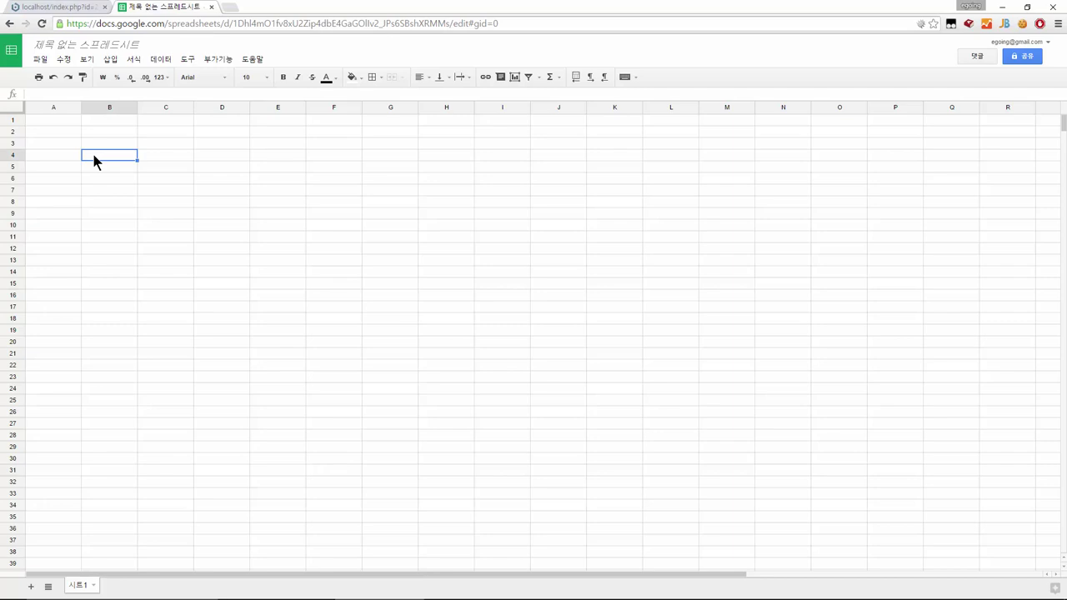
{"action": "key", "text": "Up"}
{"action": "key", "text": "Up"}
{"action": "key", "text": "Left"}
{"action": "key", "text": "Up"}
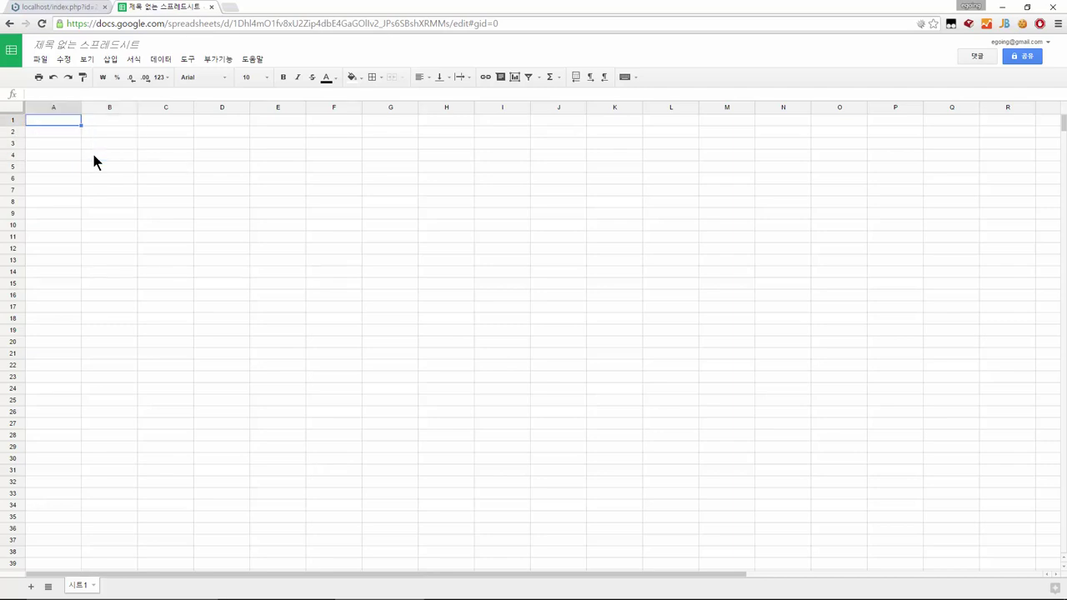
{"action": "key", "text": "Return"}
{"action": "type", "text": "글"}
{"action": "key", "text": "Return"}
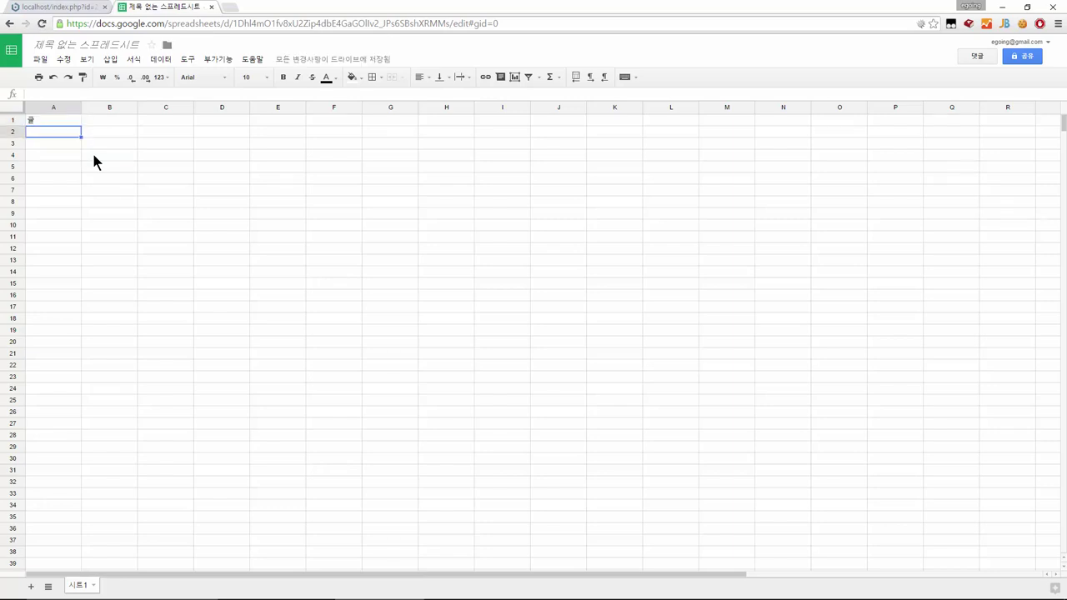
{"action": "key", "text": "Up"}
{"action": "key", "text": "Right"}
{"action": "key", "text": "Right"}
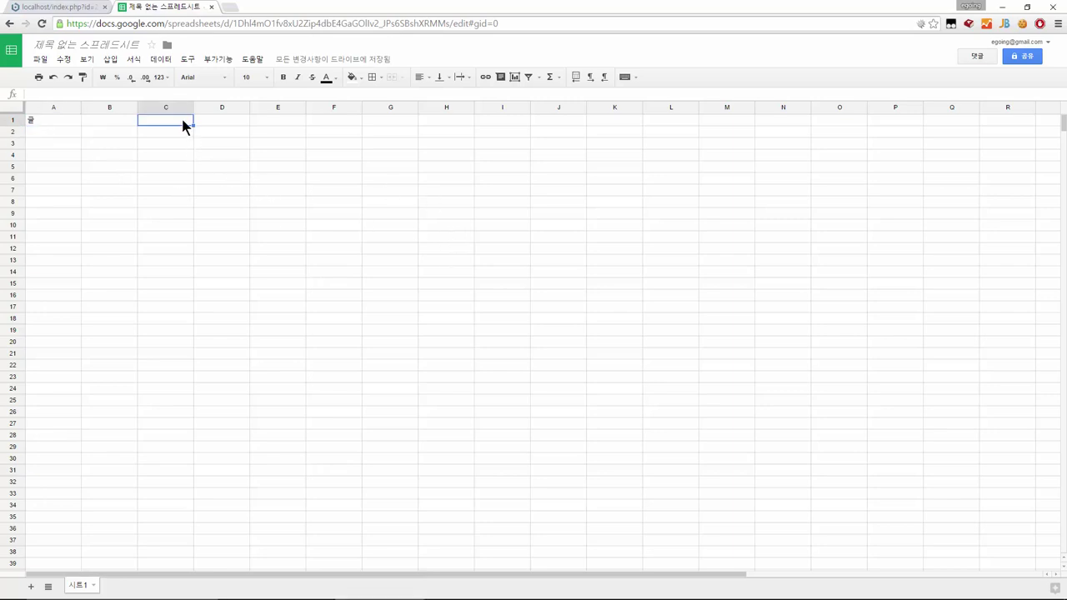
{"action": "type", "text": "ㅈ"}
{"action": "type", "text": "작성자"}
{"action": "key", "text": "Return"}
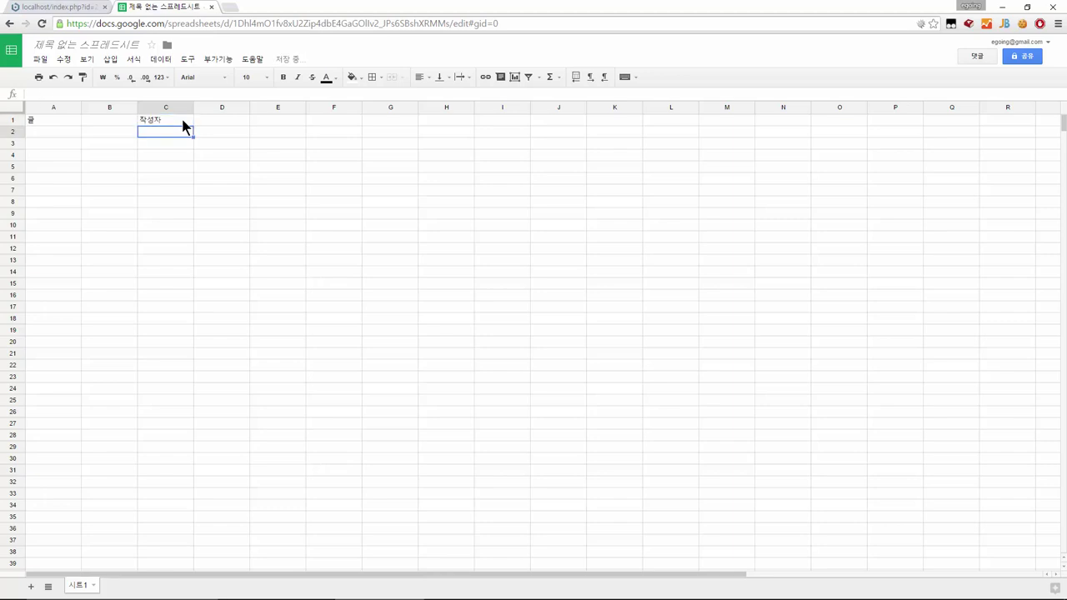
Enter the fields 아이디 in A2 and 제목 in A3
{"action": "key", "text": "Left"}
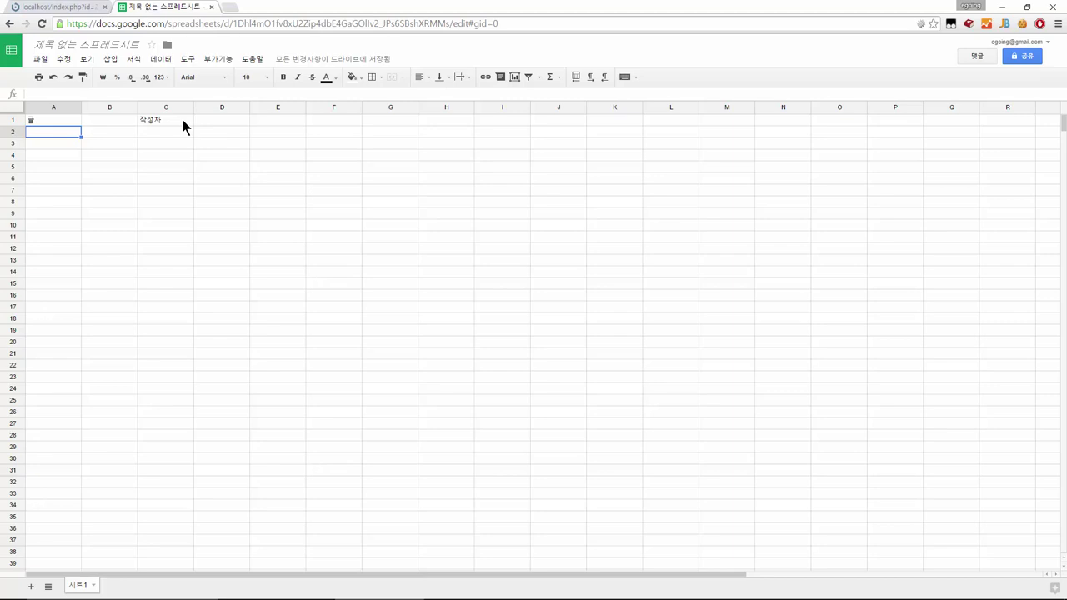
{"action": "key", "text": "Return"}
{"action": "type", "text": "앙"}
{"action": "type", "text": "이디"}
{"action": "key", "text": "Return"}
{"action": "key", "text": "Up"}
{"action": "key", "text": "Right"}
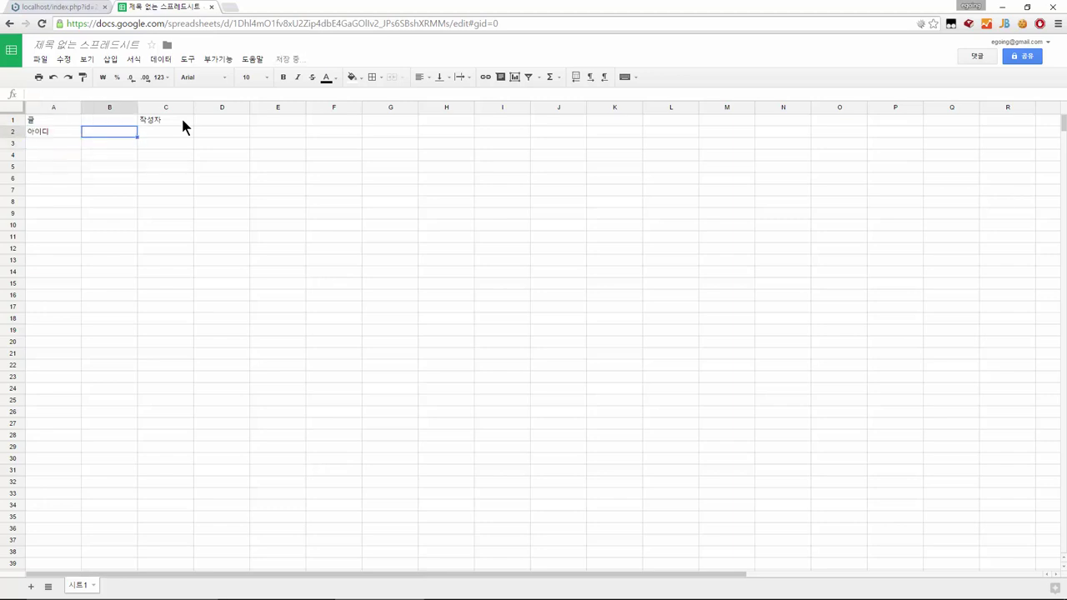
{"action": "key", "text": "Left"}
{"action": "key", "text": "Down"}
{"action": "type", "text": "제목"}
{"action": "key", "text": "Return"}
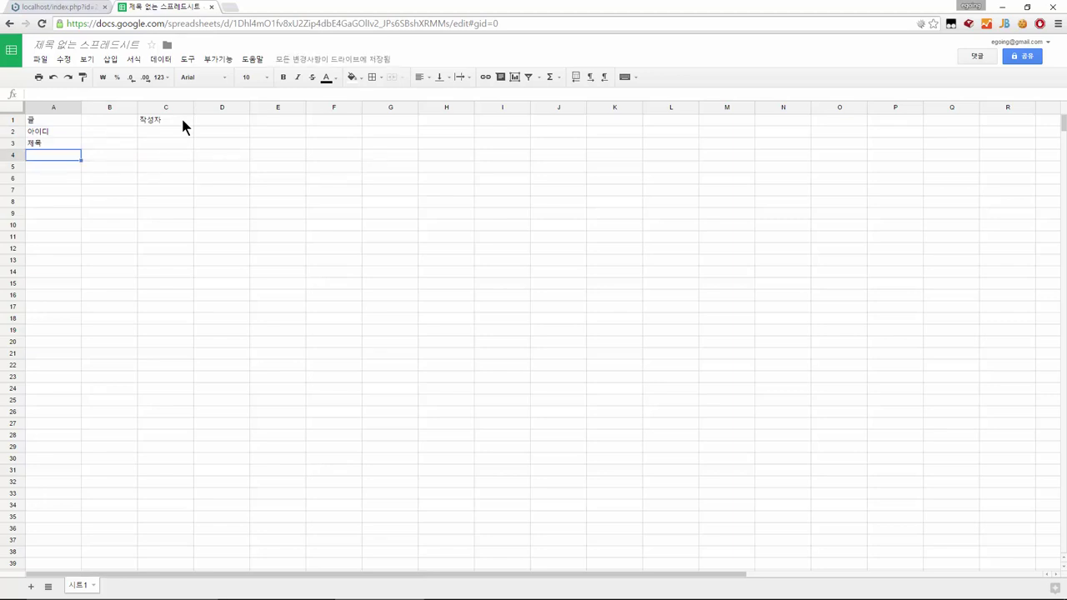
Enter 본문, 작성자 and 작성일 in A4:A6, fixing typos along the way
{"action": "type", "text": "본ㅁㅜㄴ"}
{"action": "key", "text": "Return"}
{"action": "key", "text": "Up"}
{"action": "type", "text": "본문"}
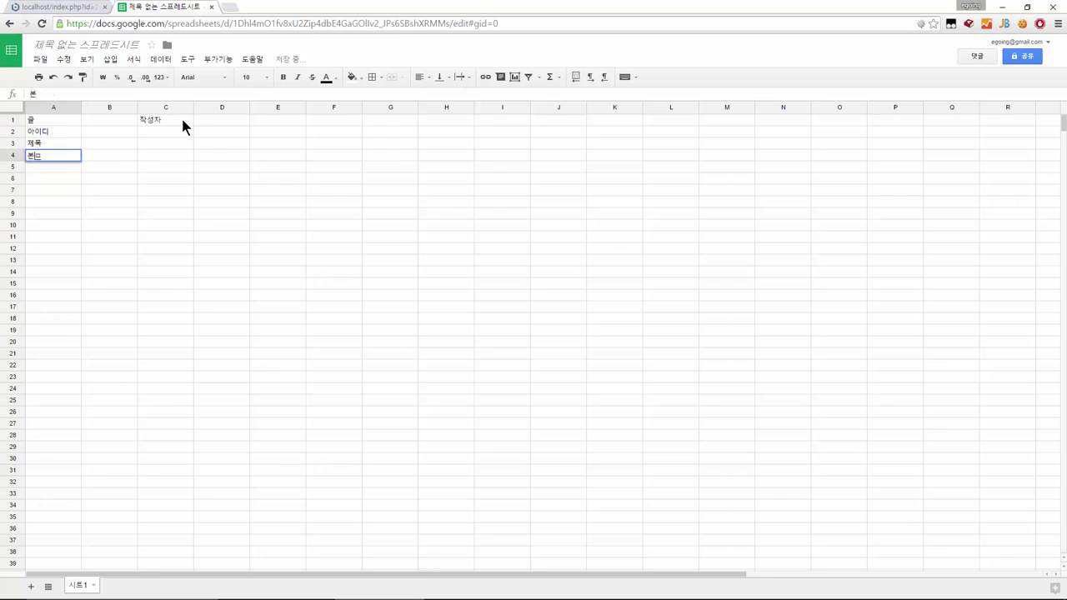
{"action": "key", "text": "Return"}
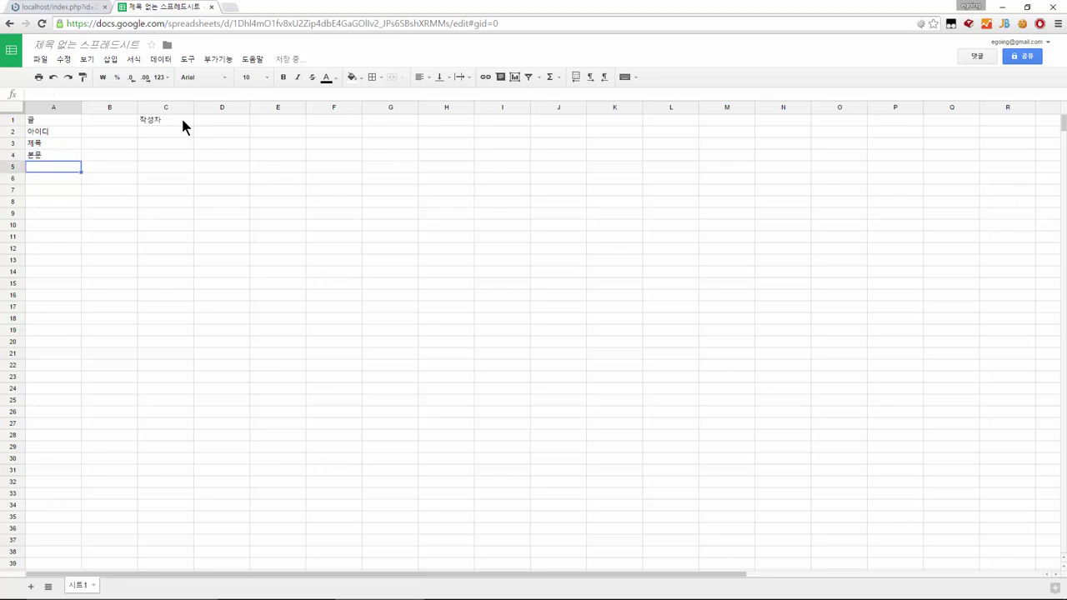
{"action": "type", "text": "저자"}
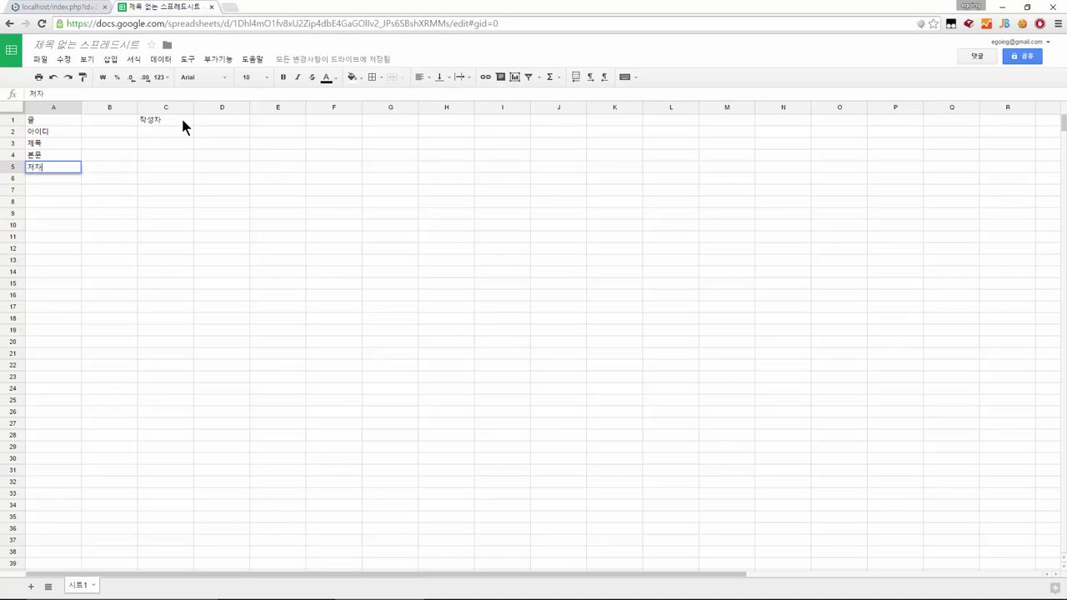
{"action": "key", "text": "BackSpace"}
{"action": "key", "text": "BackSpace"}
{"action": "type", "text": "작성자"}
{"action": "key", "text": "Return"}
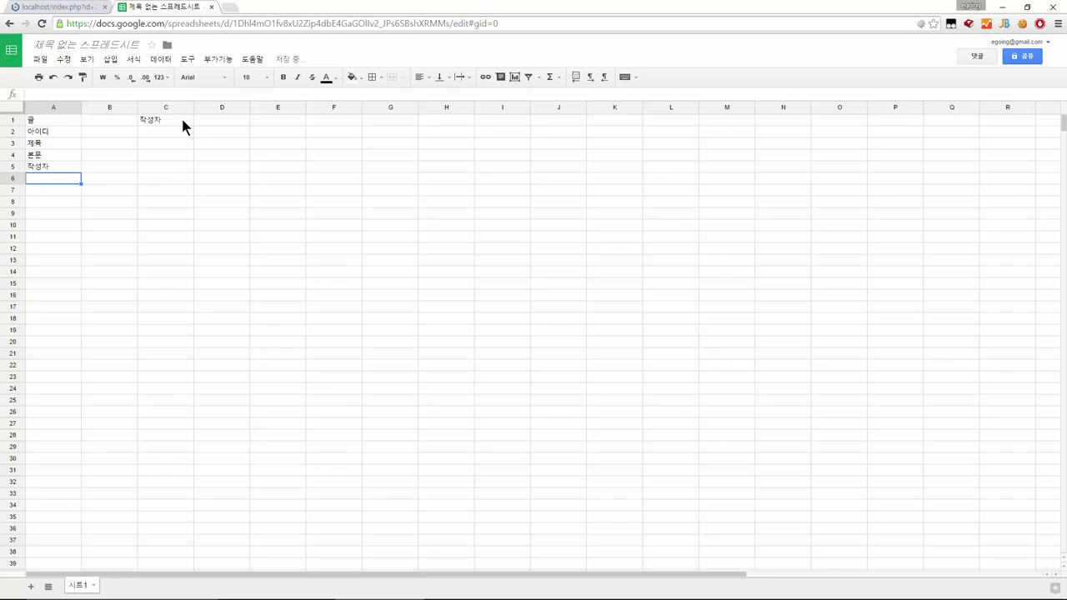
{"action": "type", "text": "작성일"}
{"action": "key", "text": "Return"}
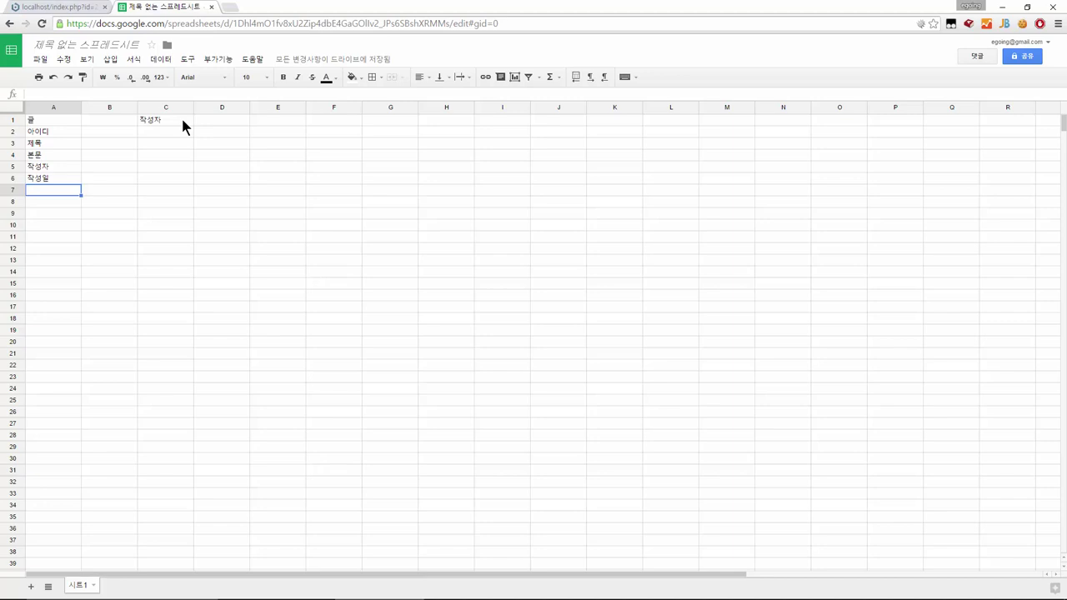
{"action": "key", "text": "Tab"}
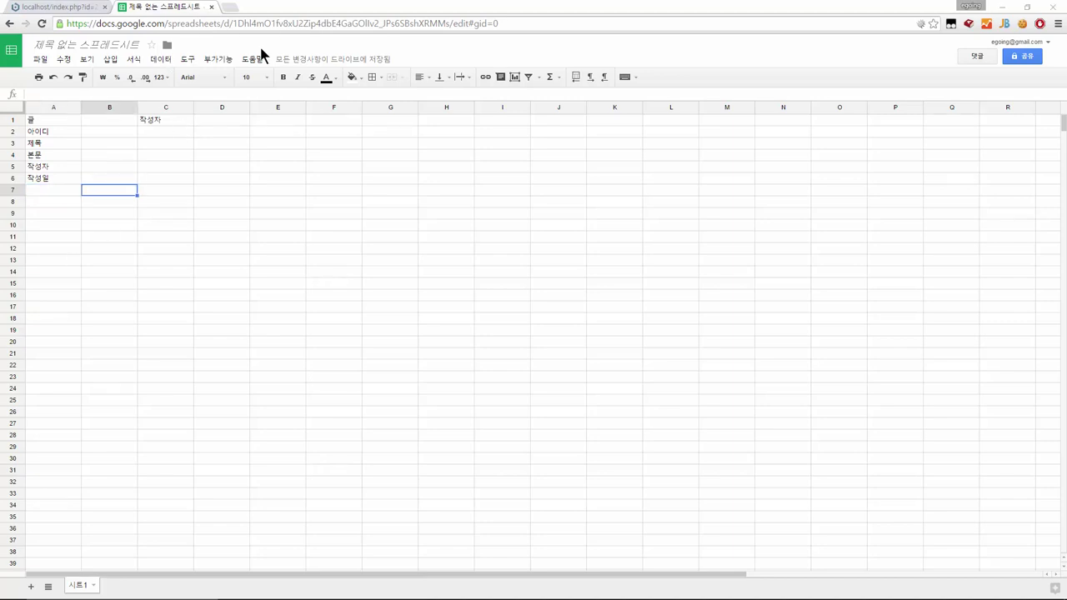
Enter 아이디, 이름 and 비밀번호 down C2:C4 under 작성자
{"action": "left_click", "coordinate": [165, 132]}
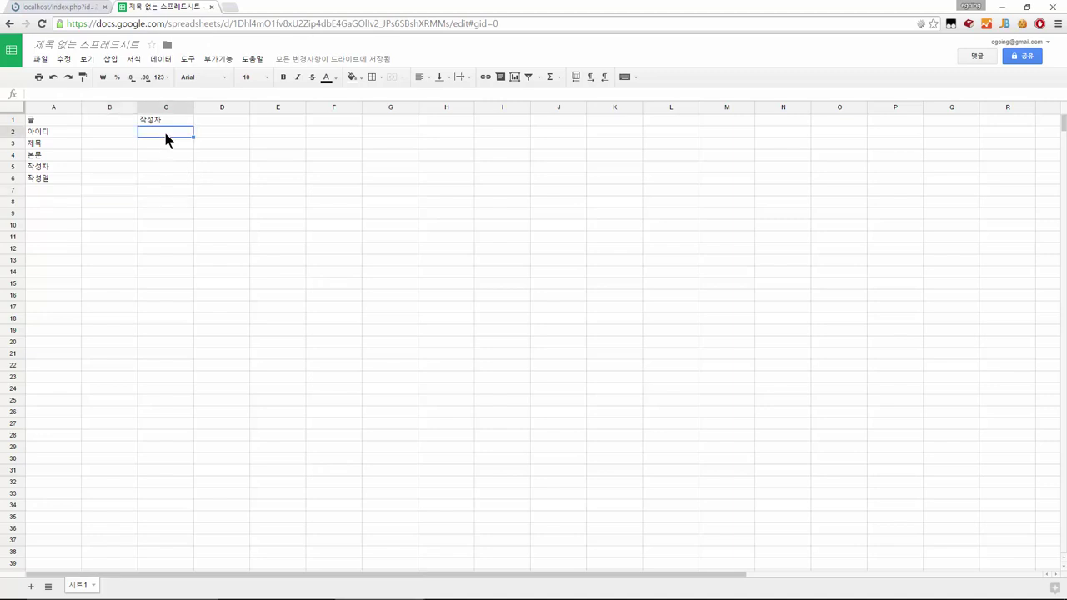
{"action": "type", "text": "아이디"}
{"action": "key", "text": "Return"}
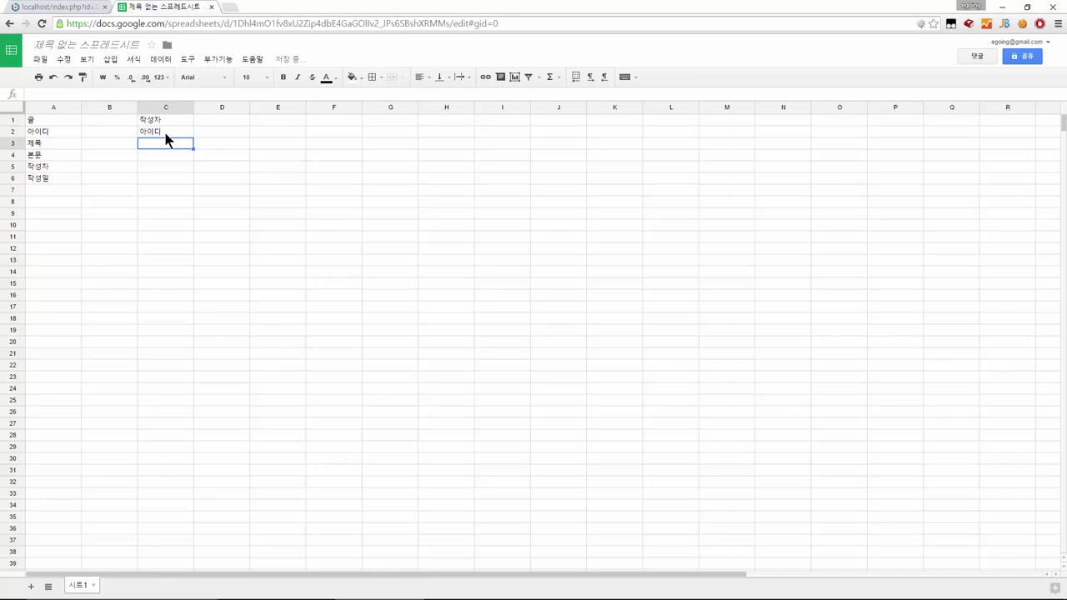
{"action": "type", "text": "이름"}
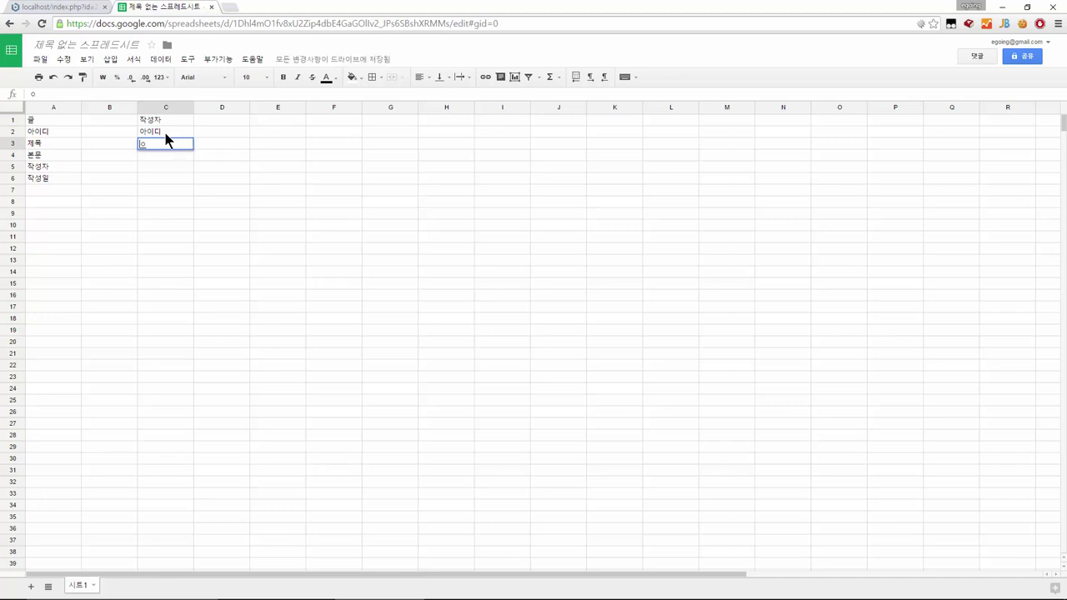
{"action": "key", "text": "Return"}
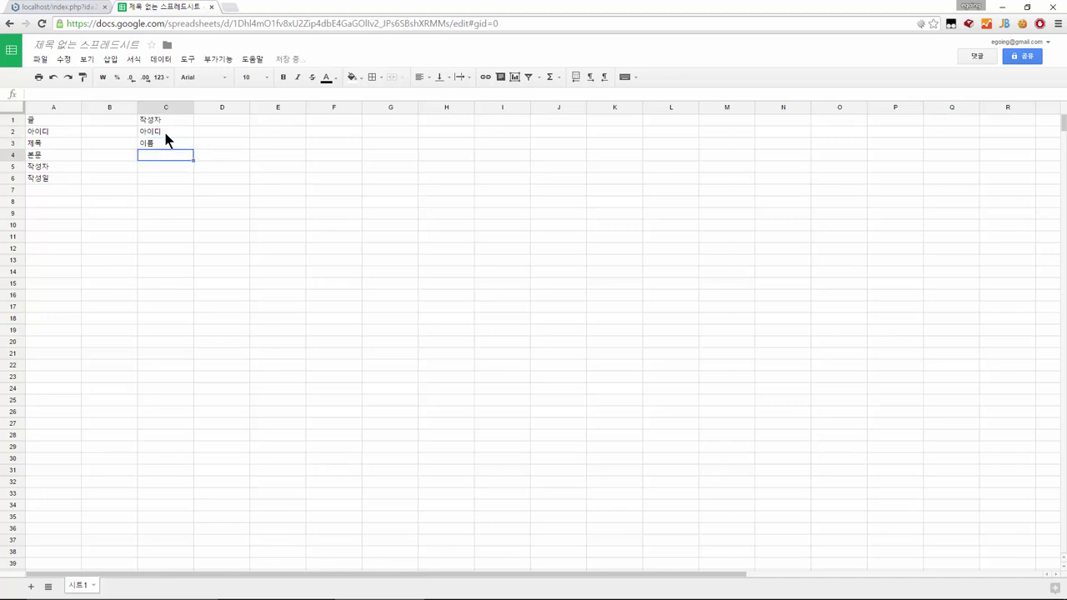
{"action": "type", "text": "비밀"}
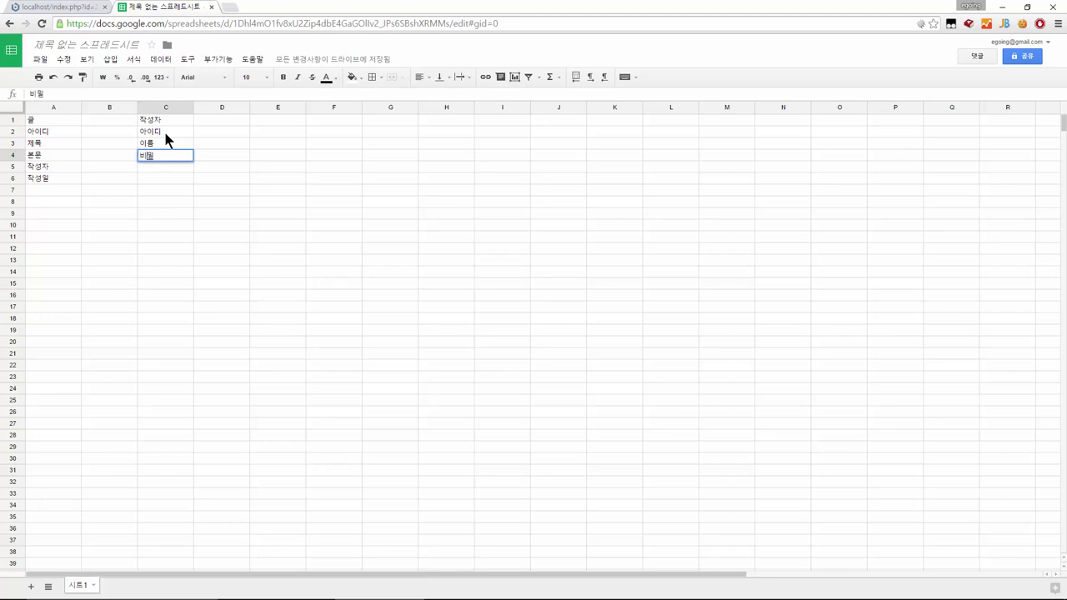
{"action": "type", "text": "번호"}
{"action": "key", "text": "Return"}
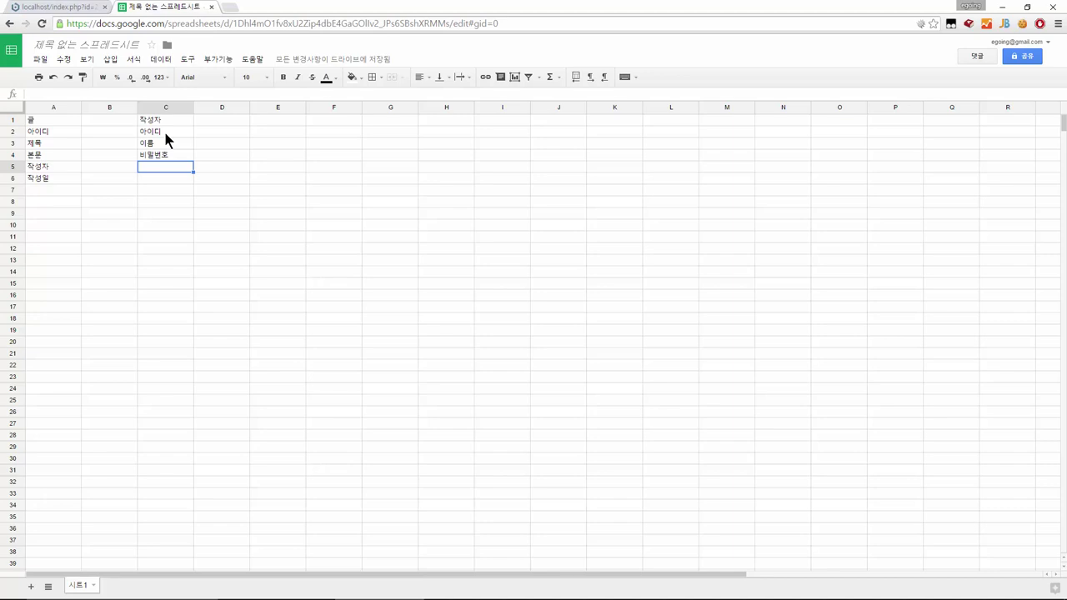
Enter the types 숫자, 문자 and 긴문자 in B2:B4 beside 아이디, 제목, 본문
{"action": "key", "text": "Left"}
{"action": "key", "text": "Up"}
{"action": "key", "text": "Up"}
{"action": "key", "text": "Up"}
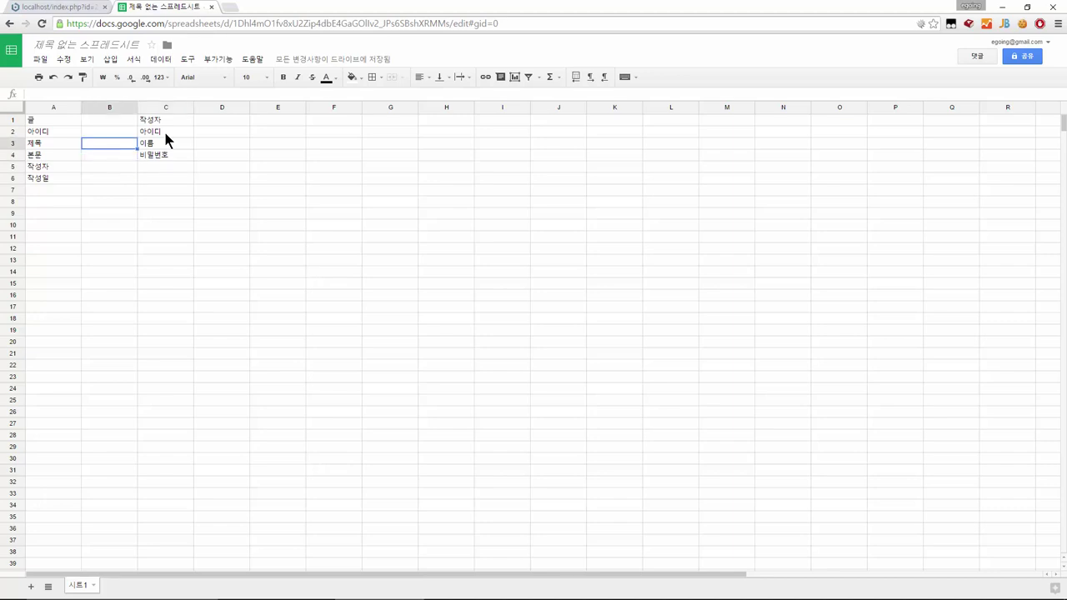
{"action": "type", "text": "숫자"}
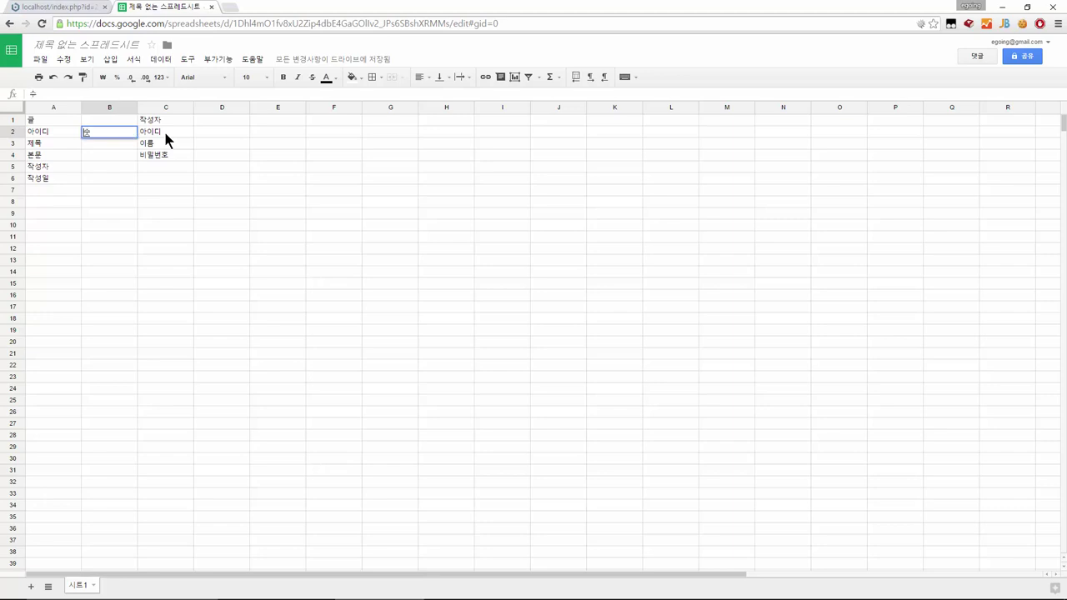
{"action": "key", "text": "Return"}
{"action": "type", "text": "문자"}
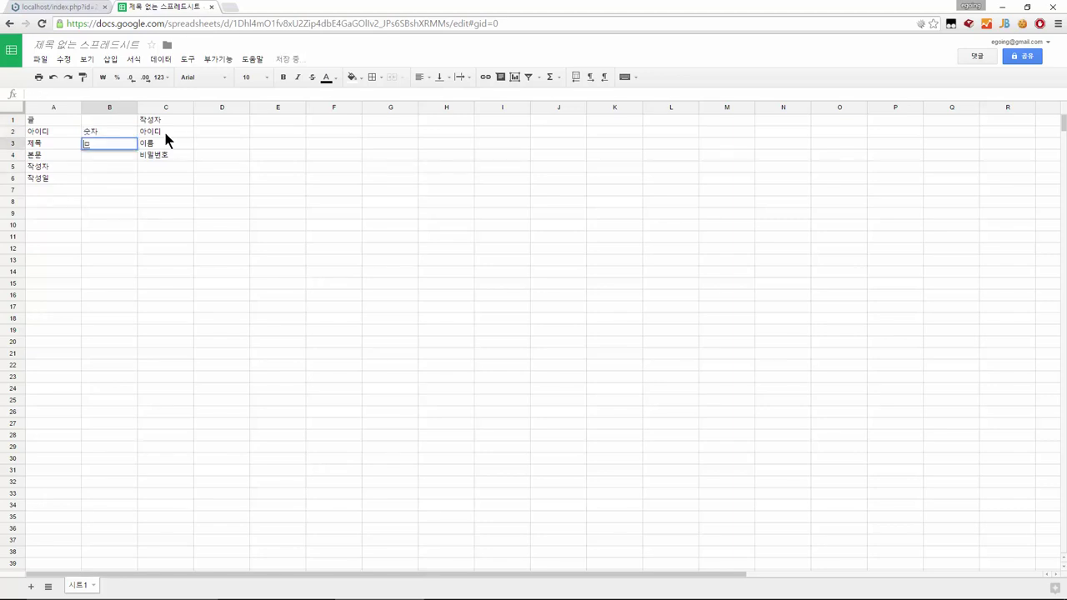
{"action": "key", "text": "Return"}
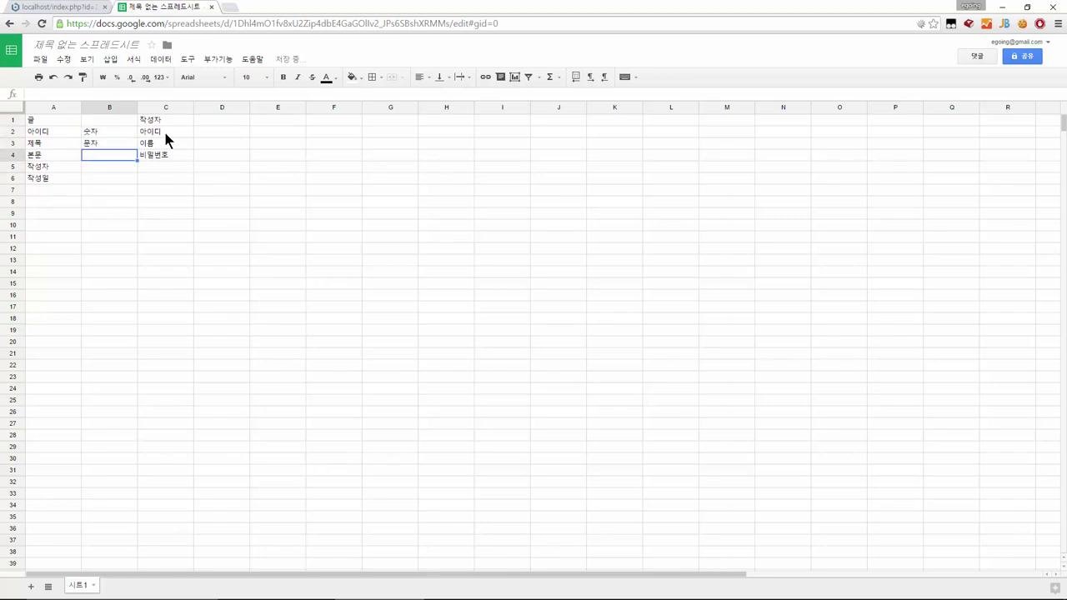
{"action": "type", "text": "긴문자"}
{"action": "key", "text": "Return"}
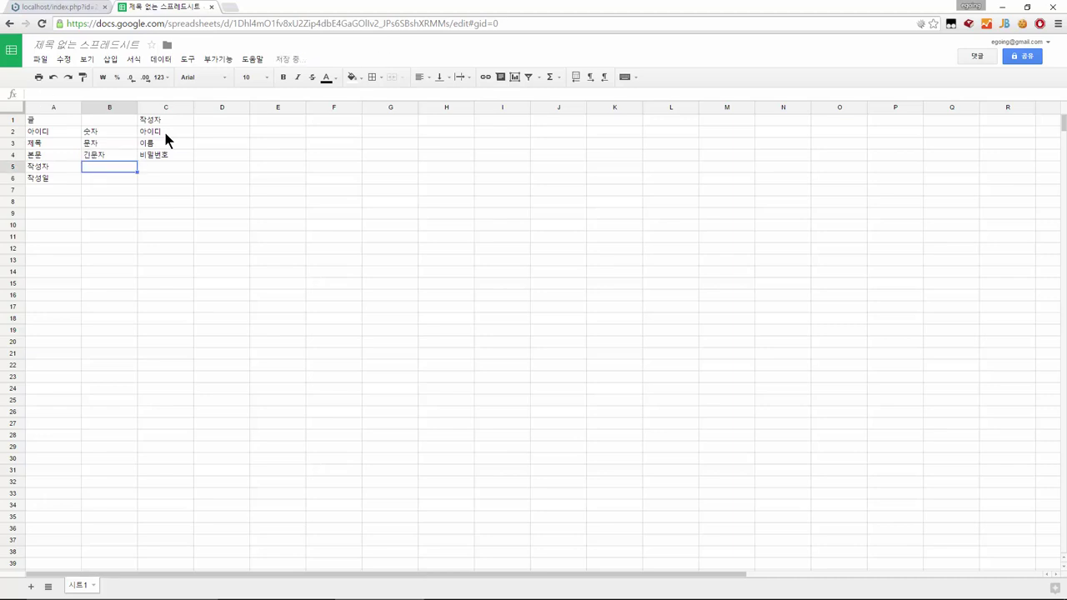
{"action": "type", "text": "ㅅ"}
{"action": "key", "text": "BackSpace"}
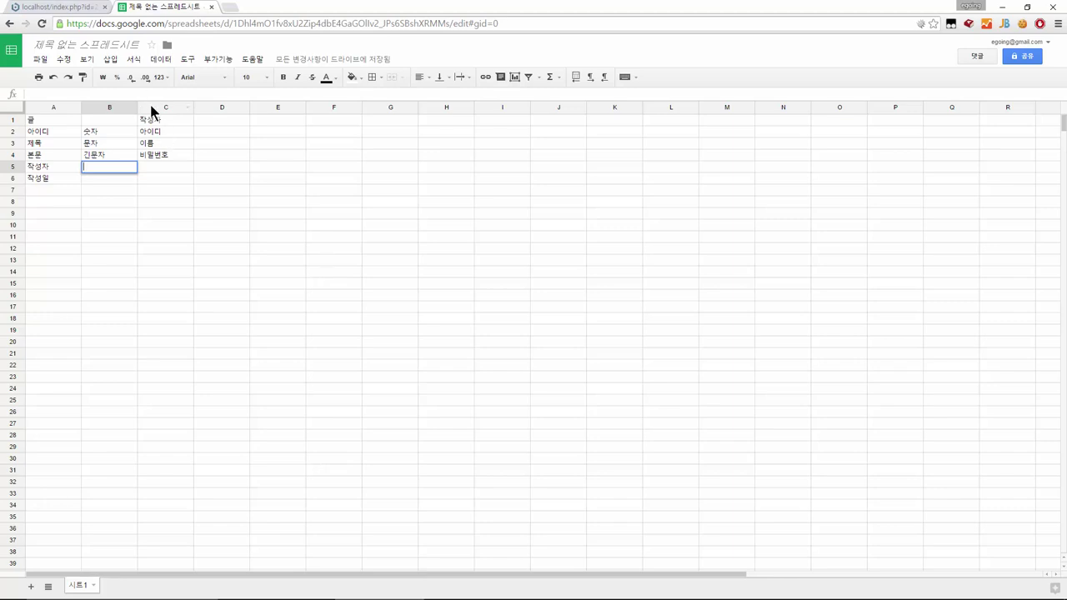
Enter 숫자 in B5 for 작성자 and 날짜 in B6 for 작성일
{"action": "left_click", "coordinate": [159, 122]}
{"action": "left_click", "coordinate": [159, 133]}
{"action": "left_click", "coordinate": [104, 165]}
{"action": "type", "text": "작성자"}
{"action": "key", "text": "BackSpace"}
{"action": "key", "text": "BackSpace"}
{"action": "key", "text": "BackSpace"}
{"action": "type", "text": "숫자"}
{"action": "key", "text": "Return"}
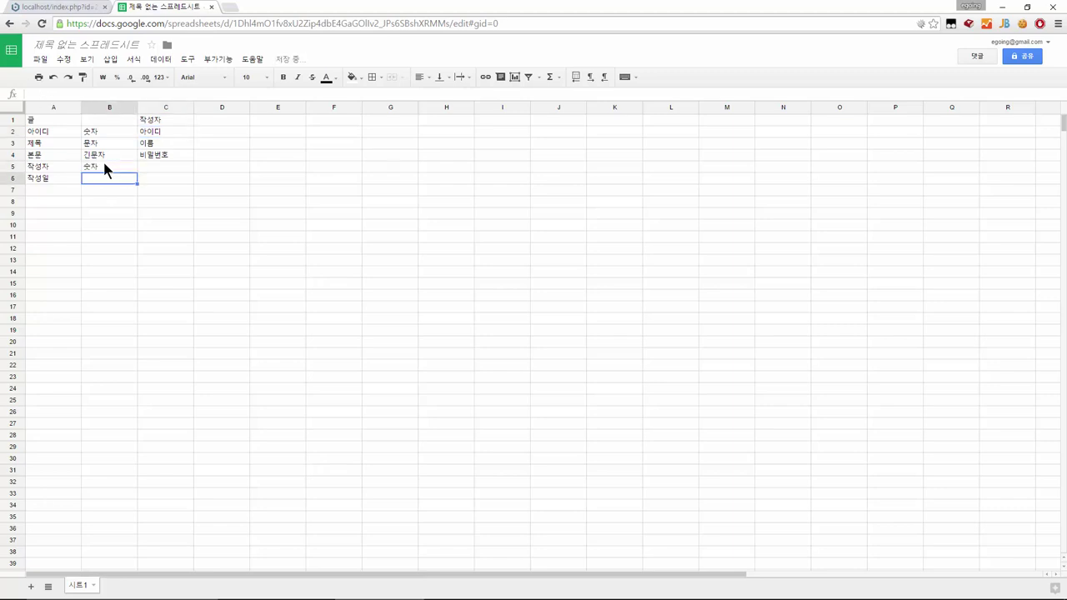
{"action": "left_click", "coordinate": [161, 134]}
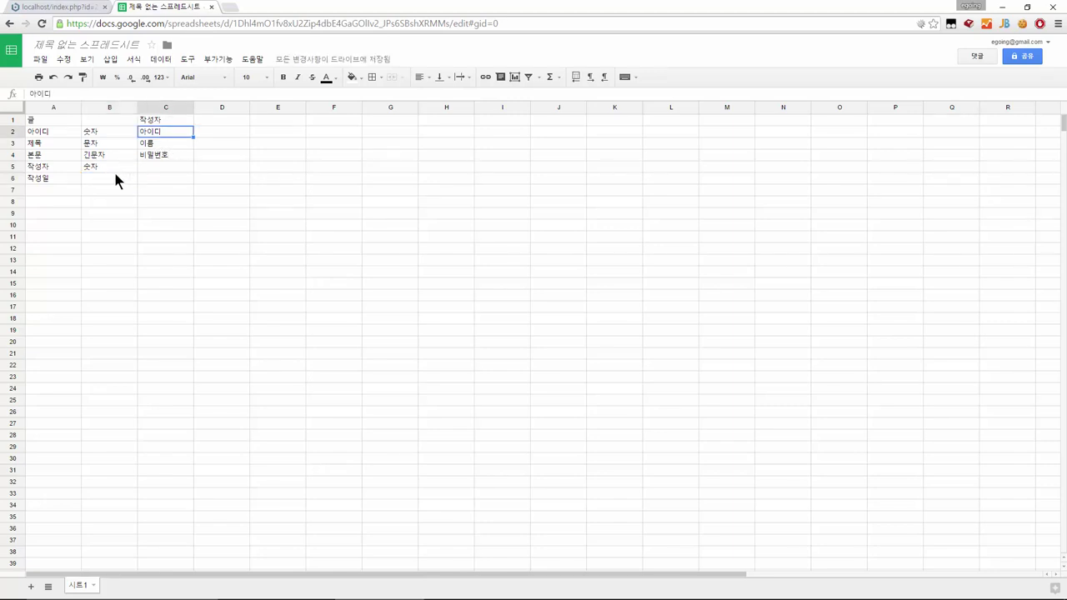
{"action": "left_click", "coordinate": [115, 171]}
{"action": "type", "text": "날짜"}
{"action": "key", "text": "Return"}
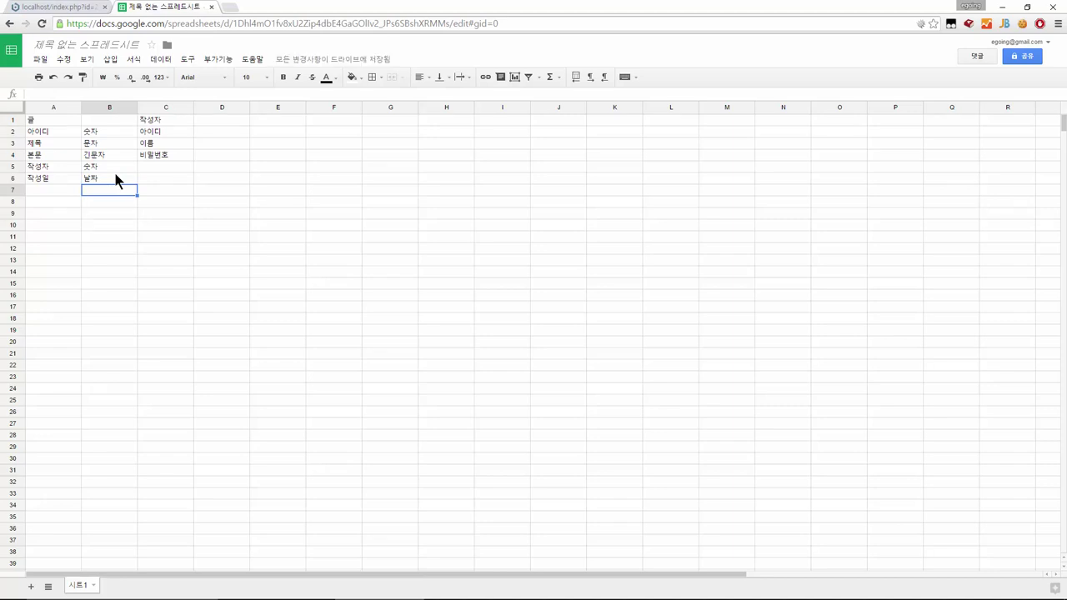
Select and copy the 작성자 field list C1:C4, then move to D2
{"action": "key", "text": "Up"}
{"action": "key", "text": "Up"}
{"action": "key", "text": "Up"}
{"action": "key", "text": "Up"}
{"action": "key", "text": "Up"}
{"action": "key", "text": "Up"}
{"action": "key", "text": "Right"}
{"action": "key", "text": "shift+Down"}
{"action": "key", "text": "shift+Down"}
{"action": "key", "text": "shift+Down"}
{"action": "key", "text": "shift+Down"}
{"action": "key", "text": "shift+Up"}
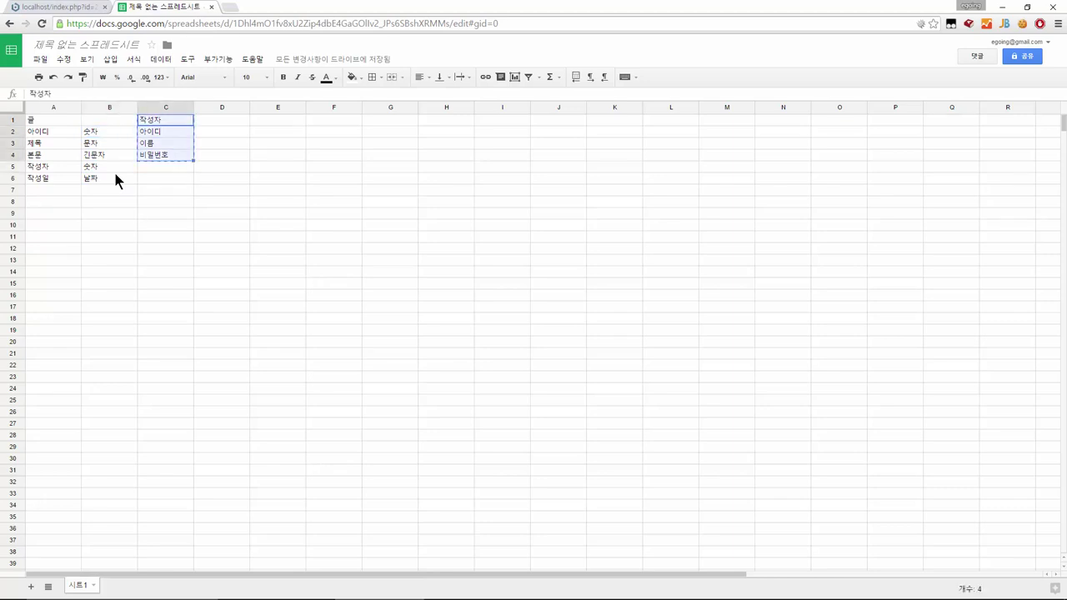
{"action": "key", "text": "Right"}
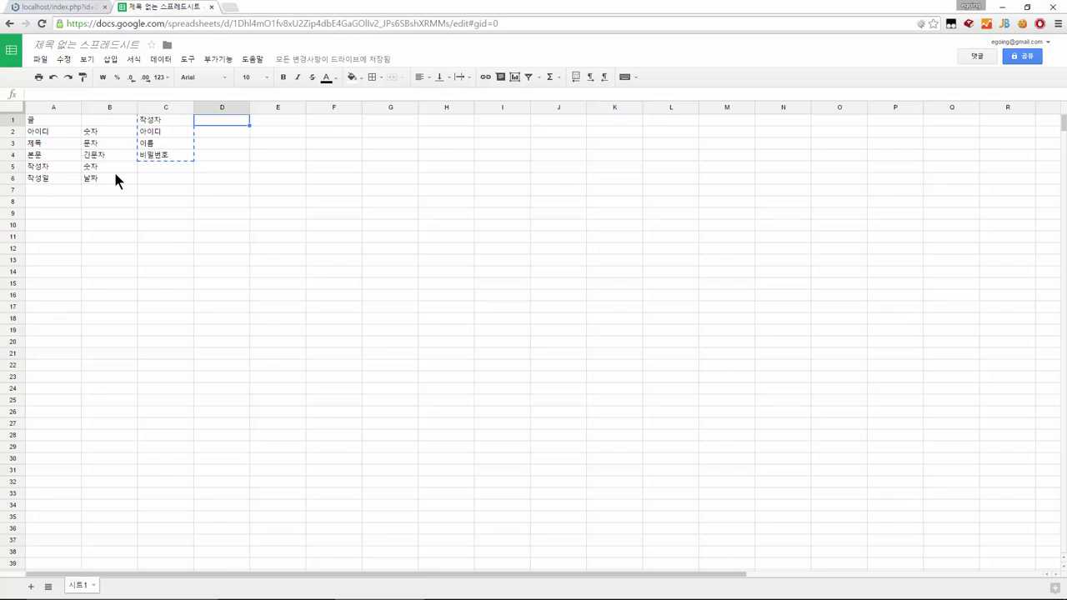
{"action": "key", "text": "Right"}
{"action": "key", "text": "Down"}
{"action": "key", "text": "Left"}
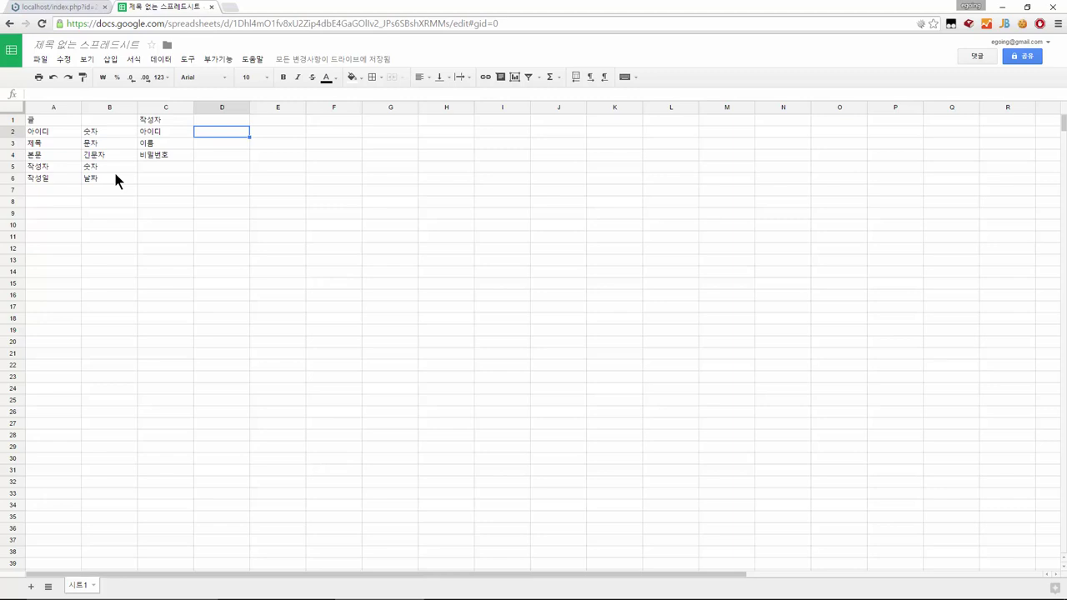
Enter the types 숫자, 문자 and 문자 down D2:D4 for the 작성자 fields
{"action": "type", "text": "숫자"}
{"action": "key", "text": "Return"}
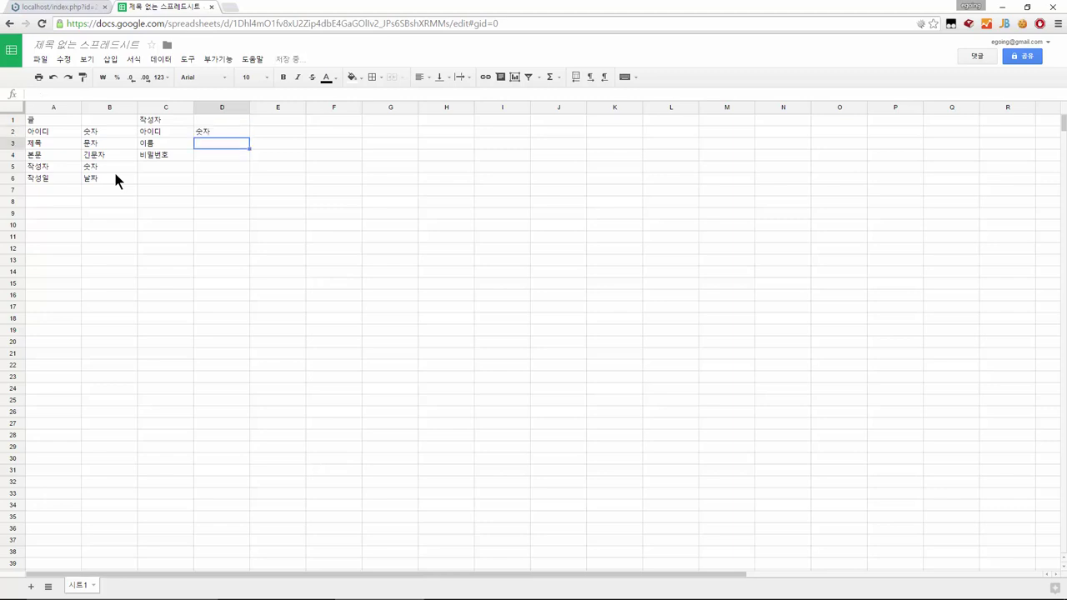
{"action": "type", "text": "문자"}
{"action": "key", "text": "Return"}
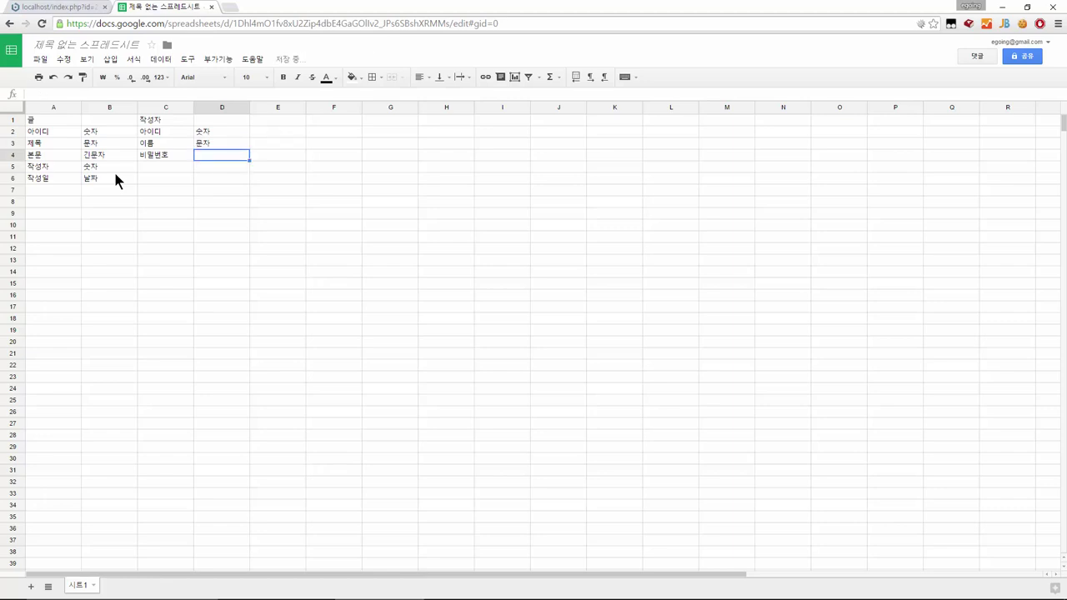
{"action": "type", "text": "문자"}
{"action": "key", "text": "Return"}
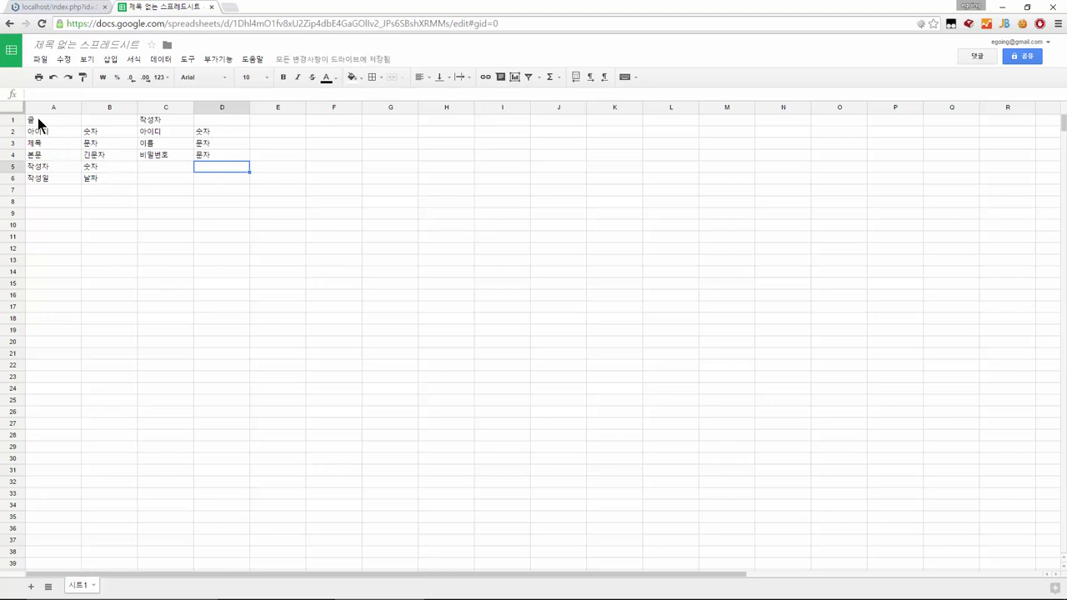
{"action": "mouse_move", "coordinate": [38, 121]}
{"action": "left_mouse_down"}
{"action": "mouse_move", "coordinate": [111, 176]}
{"action": "mouse_move", "coordinate": [40, 151]}
{"action": "mouse_move", "coordinate": [35, 133]}
{"action": "left_mouse_up"}
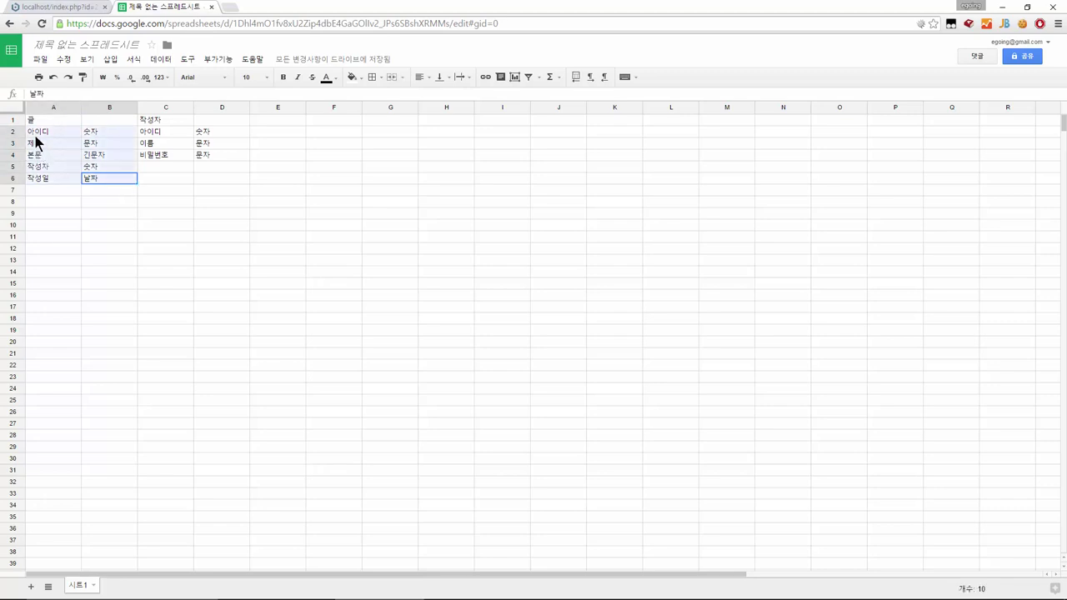
Apply all borders to the 글 field cells and move the 작성자 table to D1
{"action": "left_click", "coordinate": [373, 77]}
{"action": "left_click", "coordinate": [376, 98]}
{"action": "left_click_drag", "start_coordinate": [158, 123], "coordinate": [280, 155]}
{"action": "key", "text": "ctrl+c"}
{"action": "left_click", "coordinate": [216, 121]}
{"action": "key", "text": "ctrl+v"}
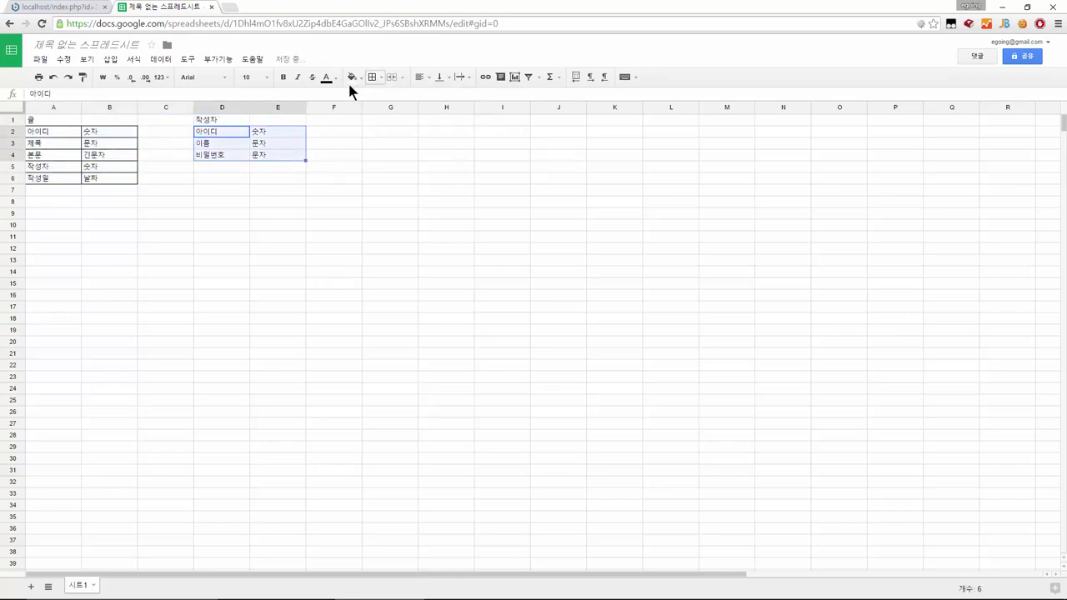
Apply all borders to the 작성자 table's field cells
{"action": "left_click", "coordinate": [374, 78]}
{"action": "left_click", "coordinate": [377, 99]}
{"action": "left_click", "coordinate": [291, 220]}
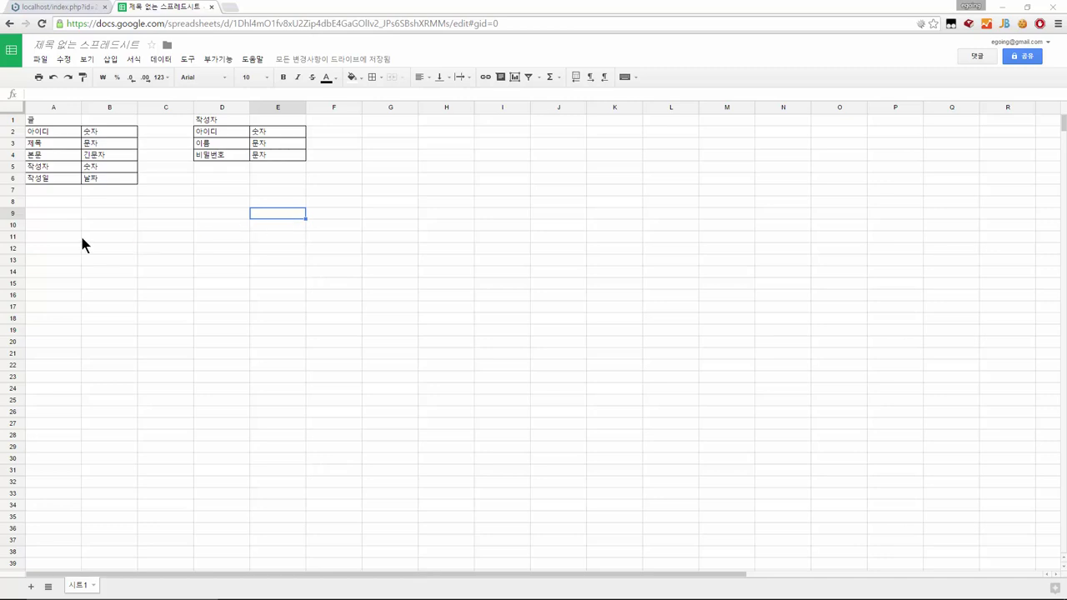
Enter a topic heading below the 글 table, then delete it again
{"action": "left_click", "coordinate": [57, 219]}
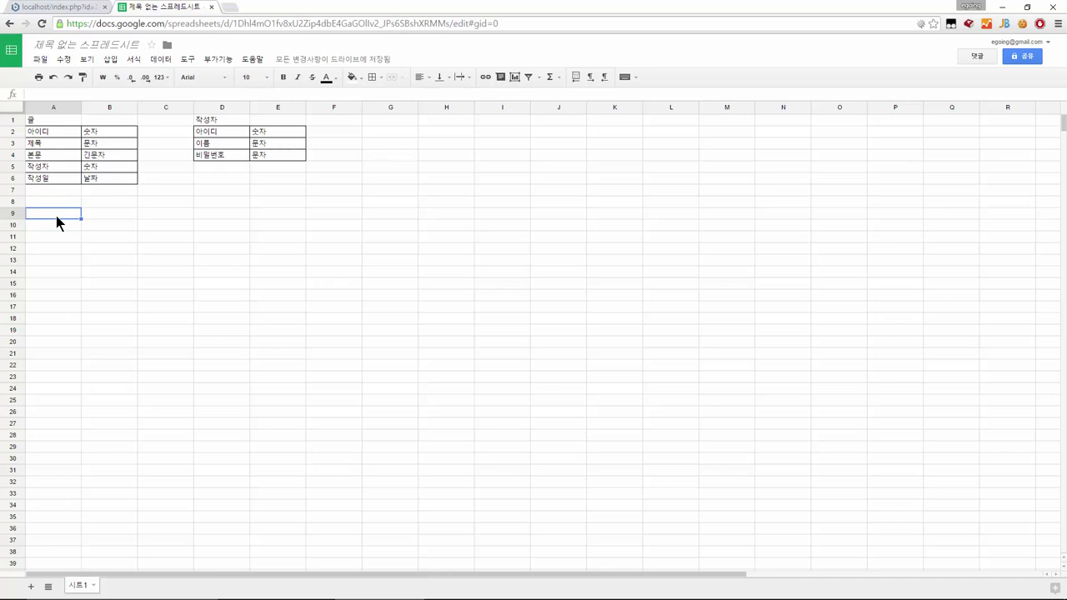
{"action": "type", "text": "topic"}
{"action": "key", "text": "Return"}
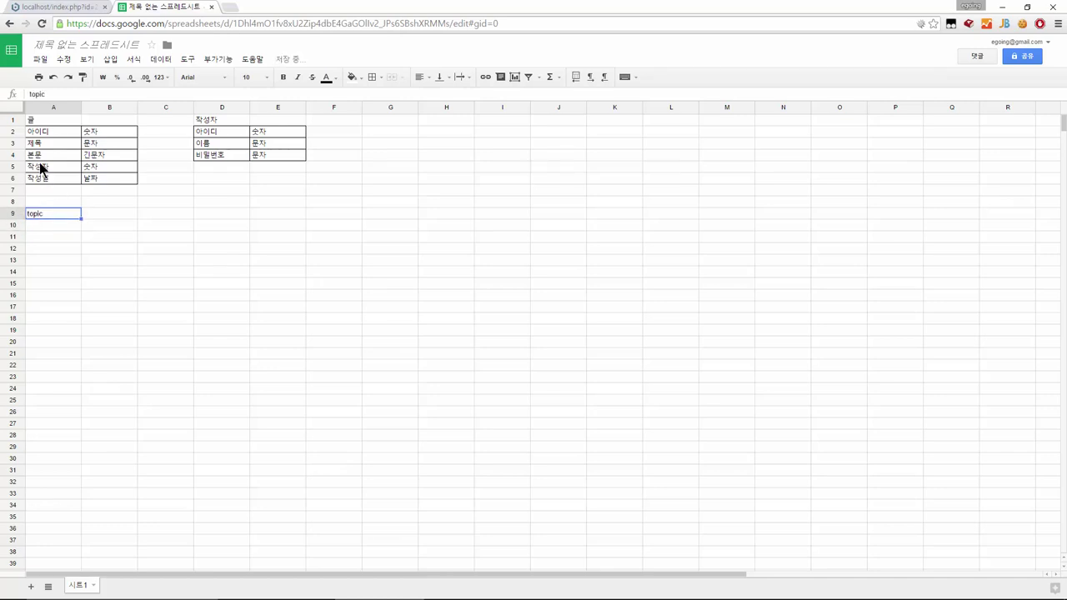
{"action": "left_click_drag", "start_coordinate": [33, 120], "coordinate": [131, 183]}
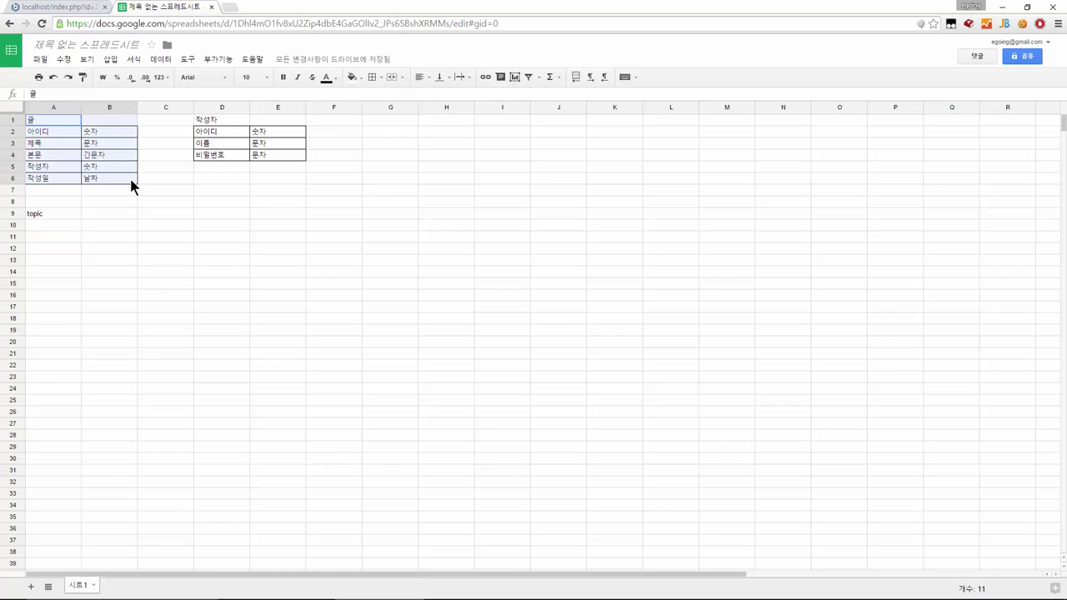
{"action": "left_click_drag", "start_coordinate": [131, 185], "coordinate": [130, 186]}
{"action": "left_click", "coordinate": [44, 214]}
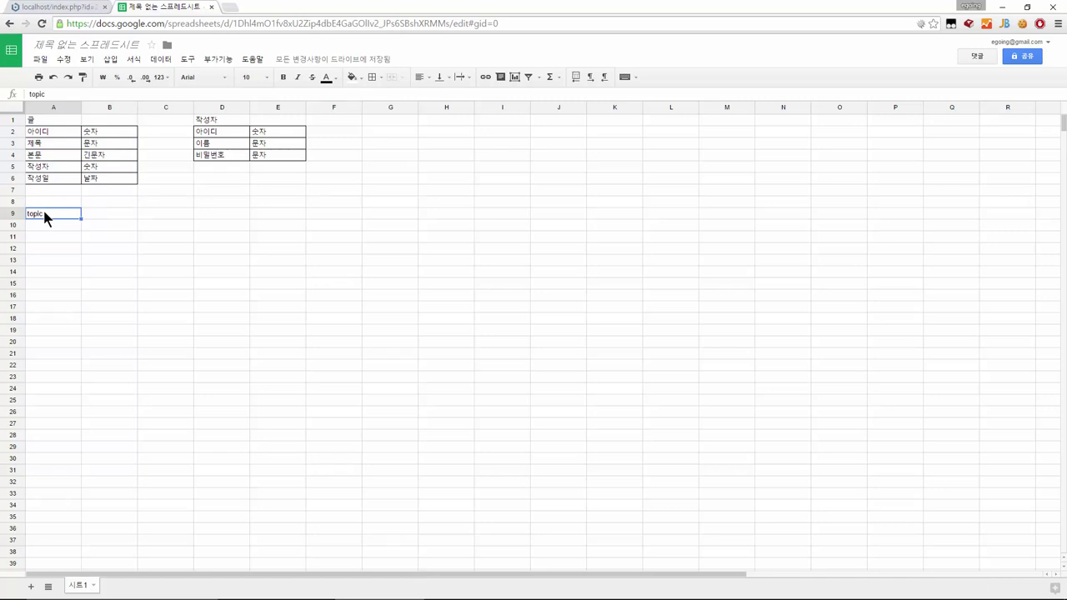
{"action": "left_click", "coordinate": [44, 226]}
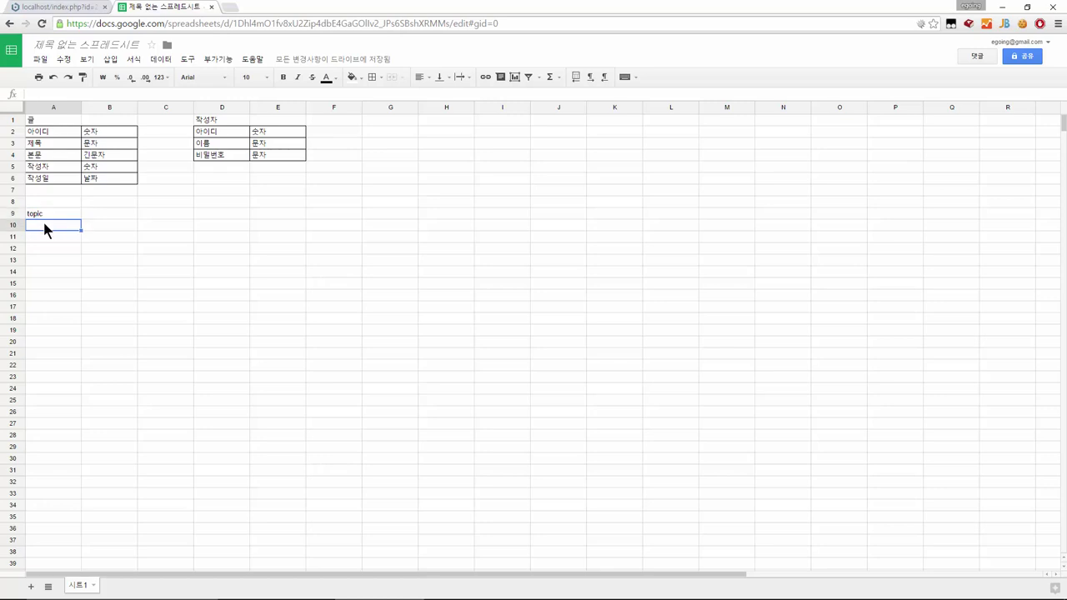
{"action": "left_click", "coordinate": [45, 216]}
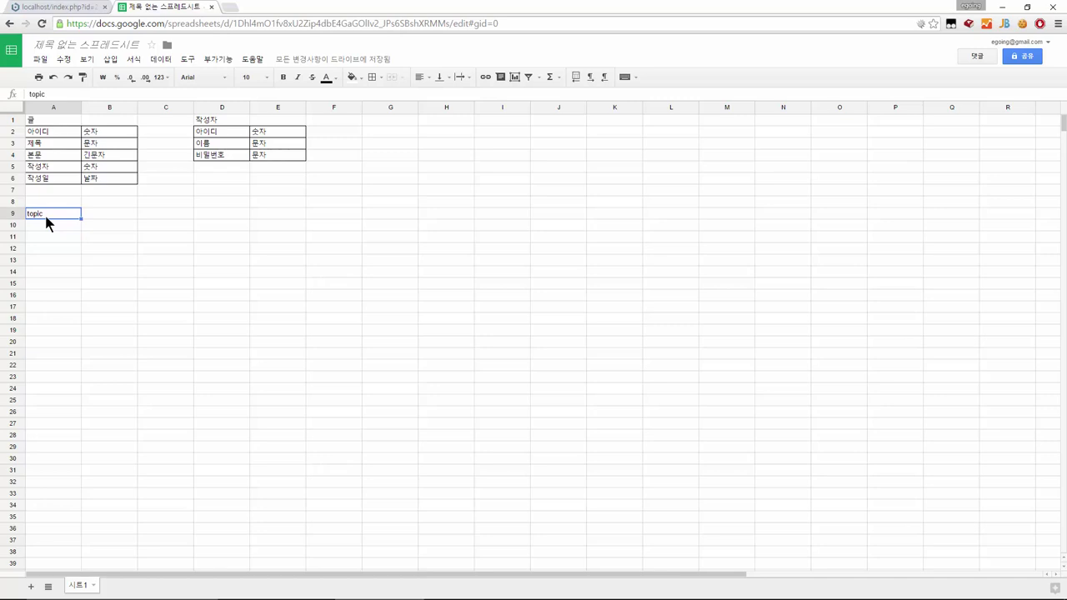
{"action": "key", "text": "Delete"}
Move the 작성자 table from columns D–E to A10 with cut and paste
{"action": "left_click", "coordinate": [168, 118]}
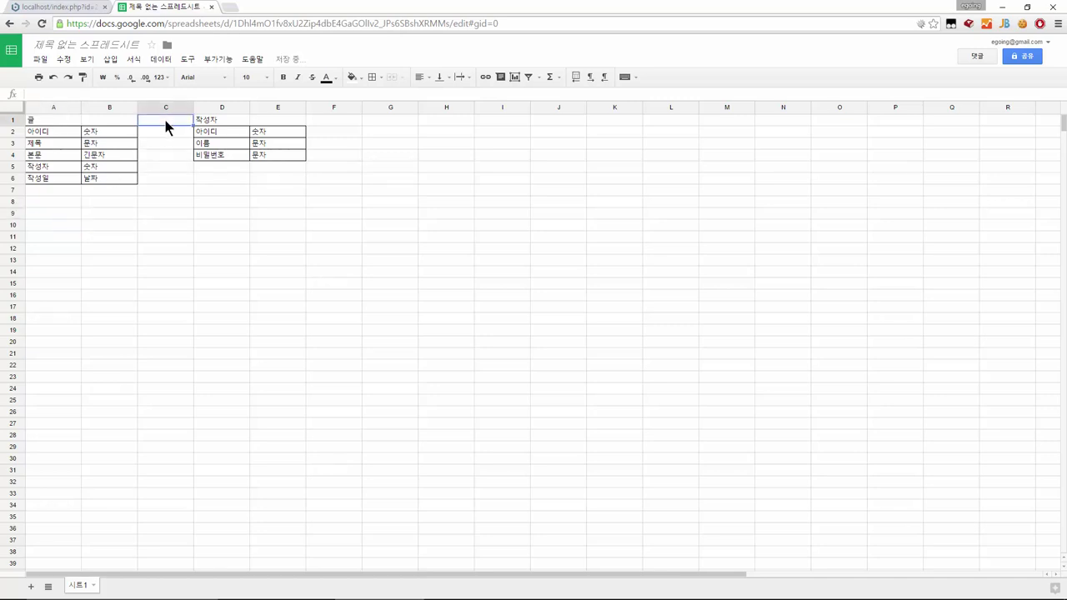
{"action": "left_click", "coordinate": [206, 122]}
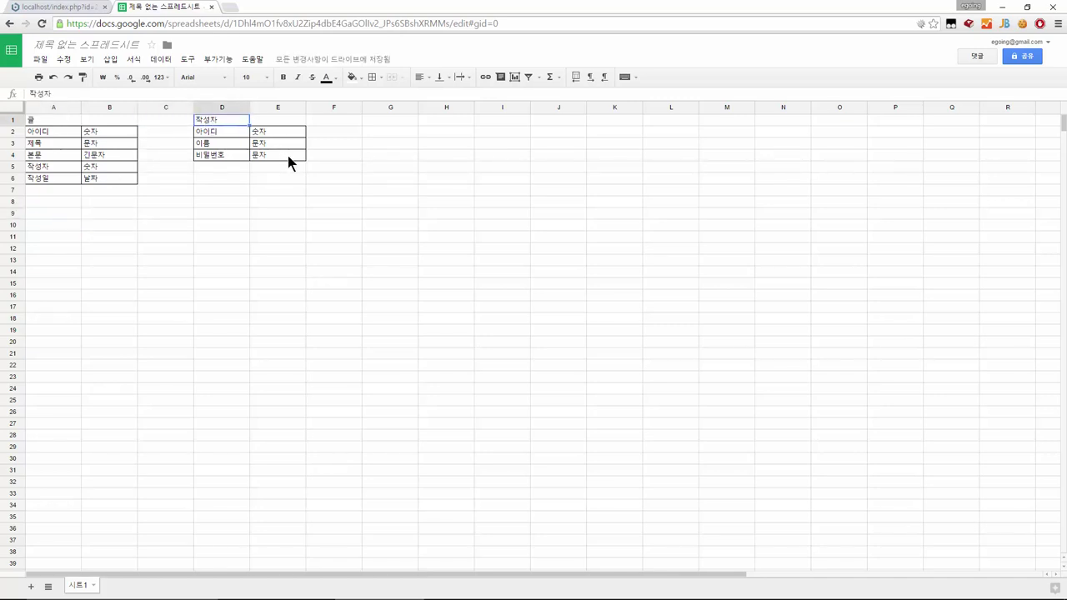
{"action": "left_click", "coordinate": [288, 155], "text": "shift"}
{"action": "key", "text": "ctrl+c"}
{"action": "left_click", "coordinate": [44, 229]}
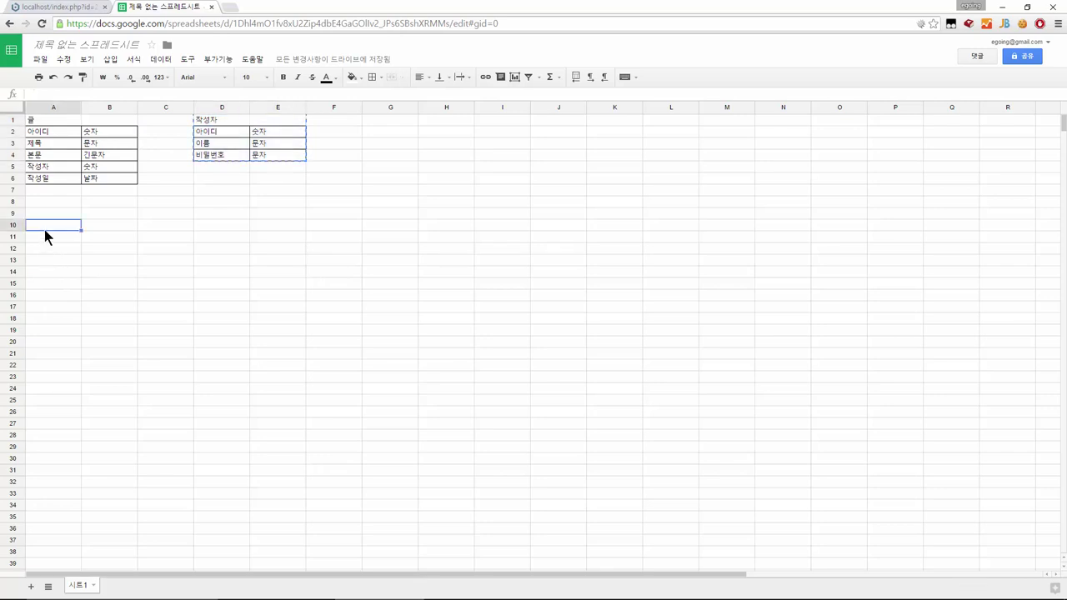
{"action": "key", "text": "ctrl+v"}
{"action": "left_click", "coordinate": [194, 250]}
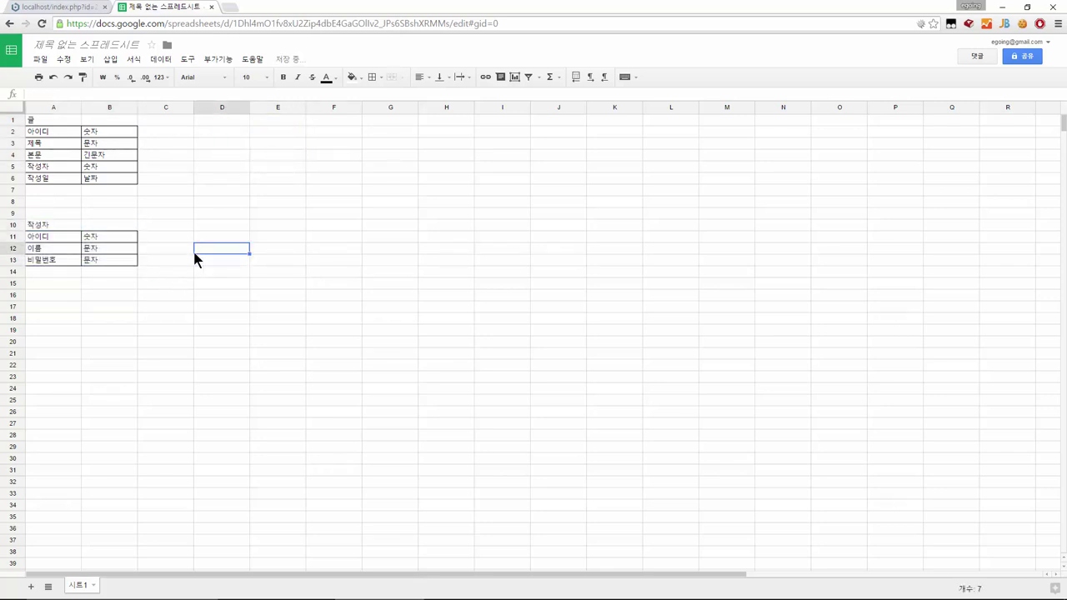
{"action": "left_click", "coordinate": [162, 120]}
Enter topic as the new table's heading in C1
{"action": "type", "text": "topic"}
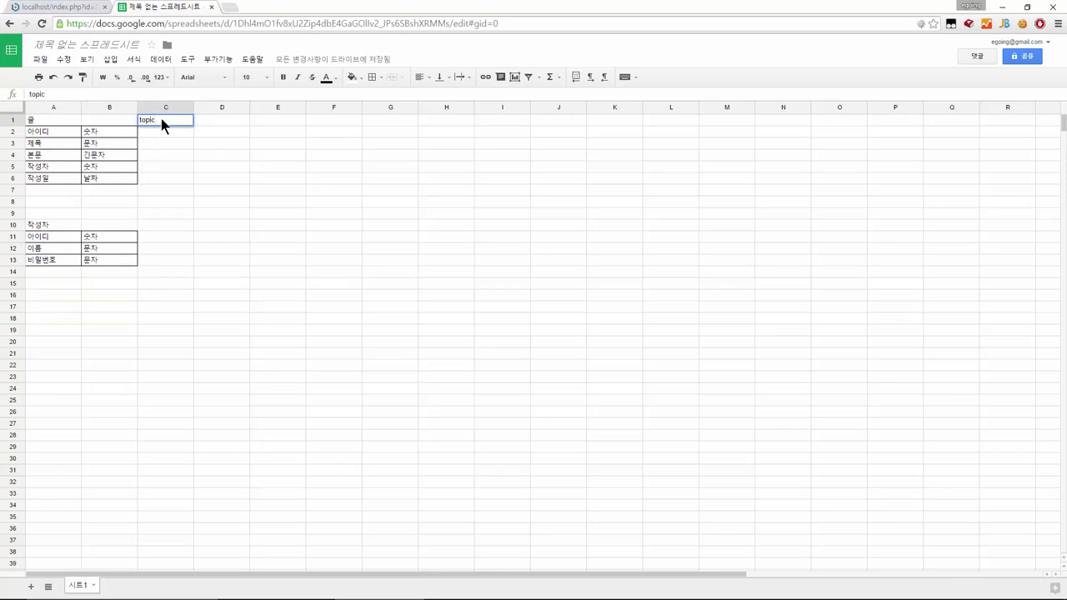
{"action": "key", "text": "Return"}
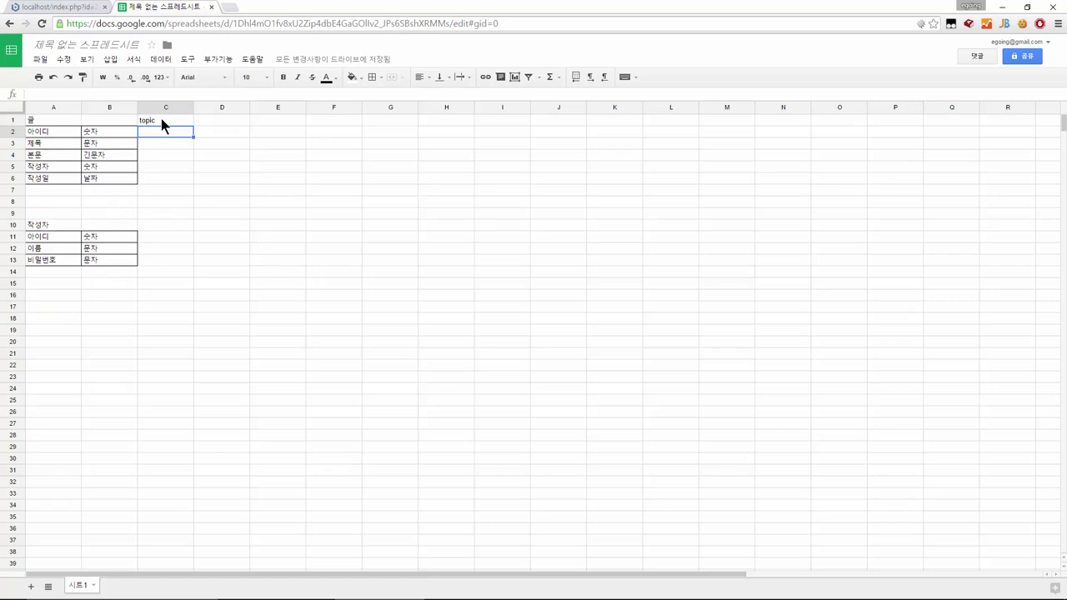
{"action": "left_click", "coordinate": [46, 124]}
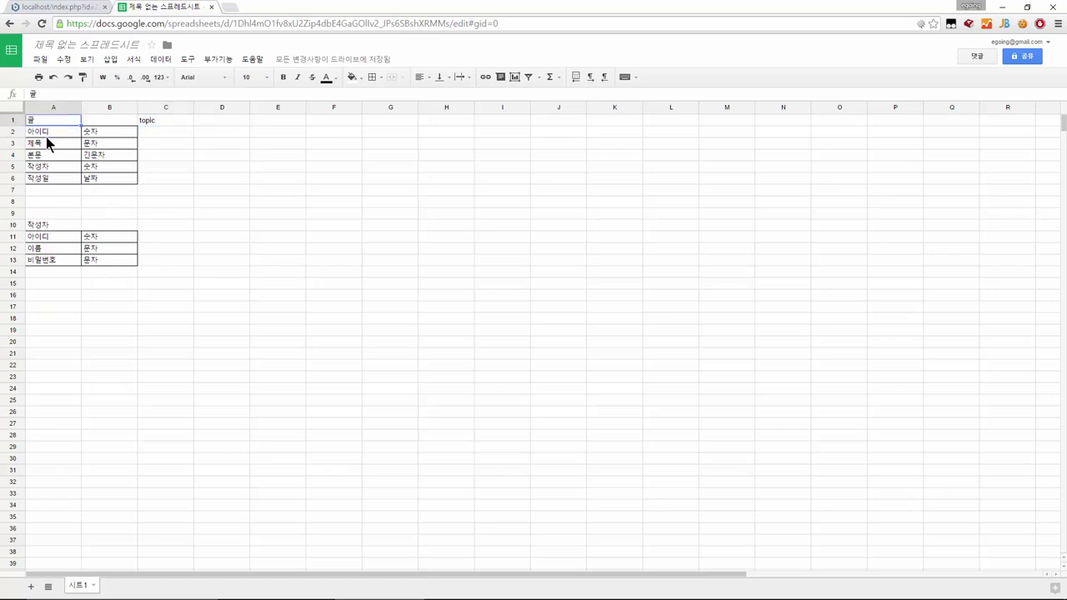
{"action": "left_click", "coordinate": [46, 136]}
Add the id field in C2 with type int in D2
{"action": "left_click", "coordinate": [163, 133]}
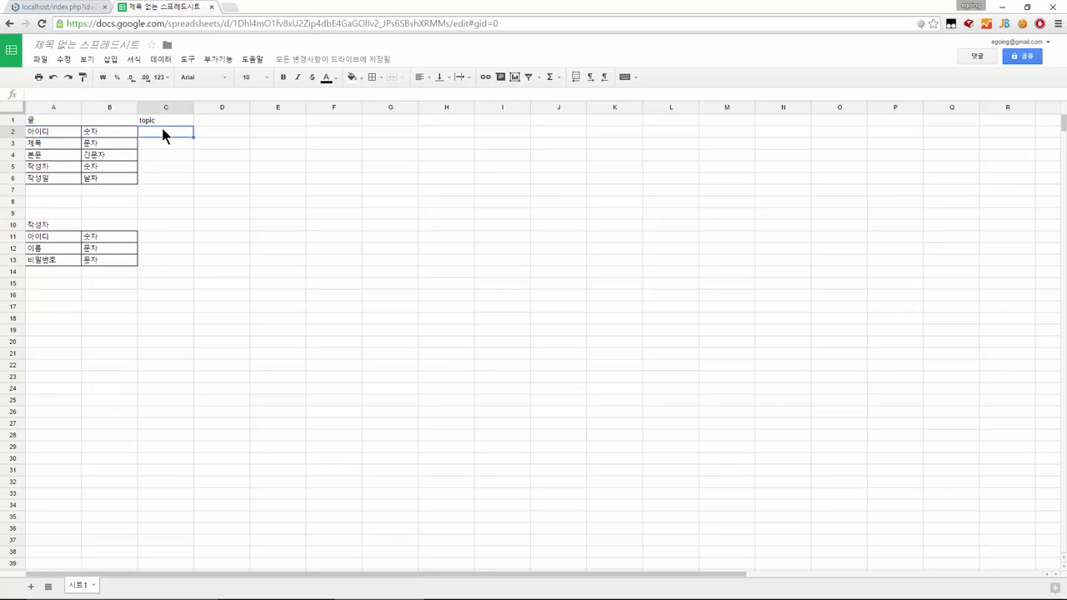
{"action": "type", "text": "id"}
{"action": "key", "text": "Return"}
{"action": "key", "text": "Up"}
{"action": "key", "text": "Left"}
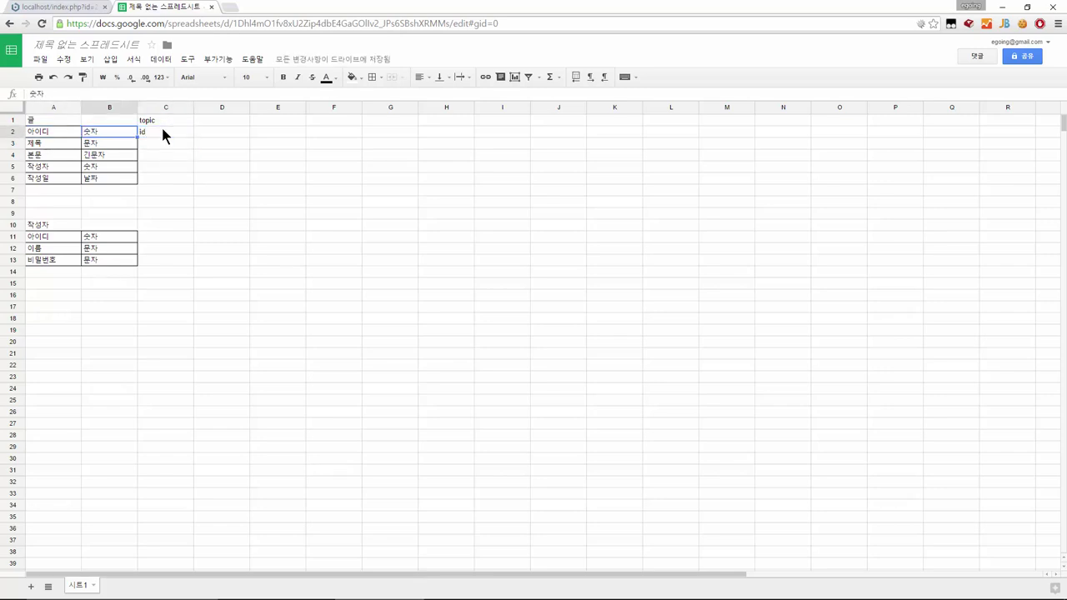
{"action": "key", "text": "Right"}
{"action": "key", "text": "Right"}
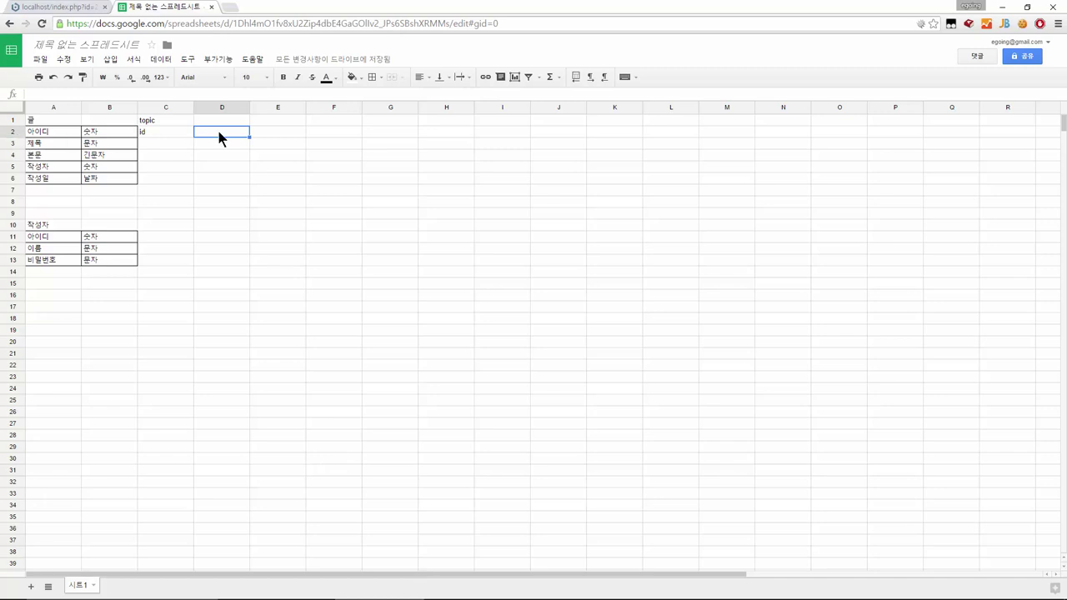
{"action": "type", "text": "int"}
Add the title field in C3 with type varchar(100) in D3
{"action": "key", "text": "Return"}
{"action": "left_click", "coordinate": [166, 144]}
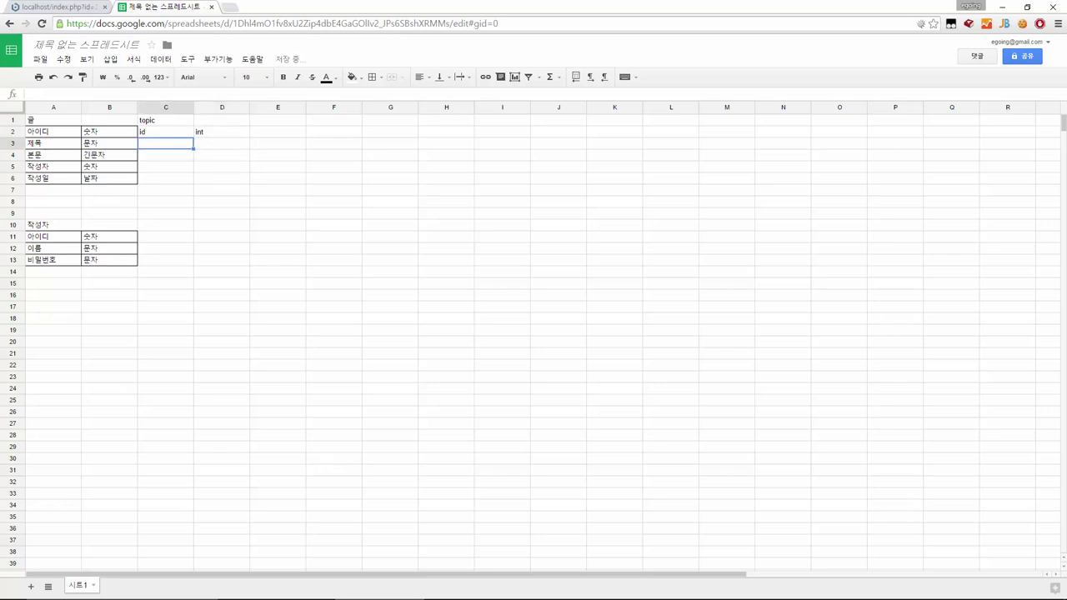
{"action": "type", "text": "title"}
{"action": "key", "text": "Tab"}
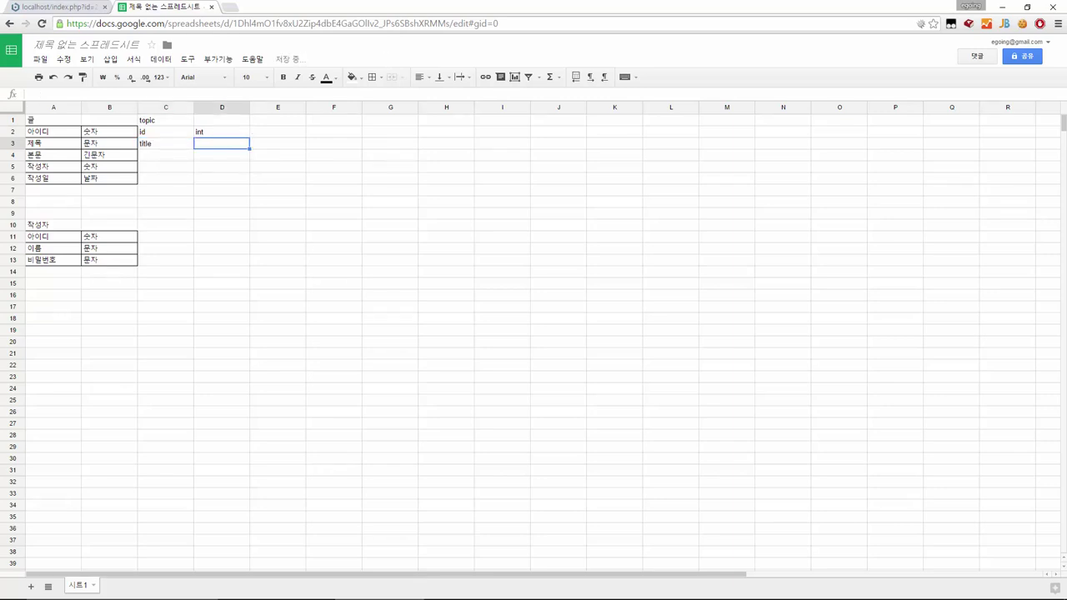
{"action": "type", "text": "varchar"}
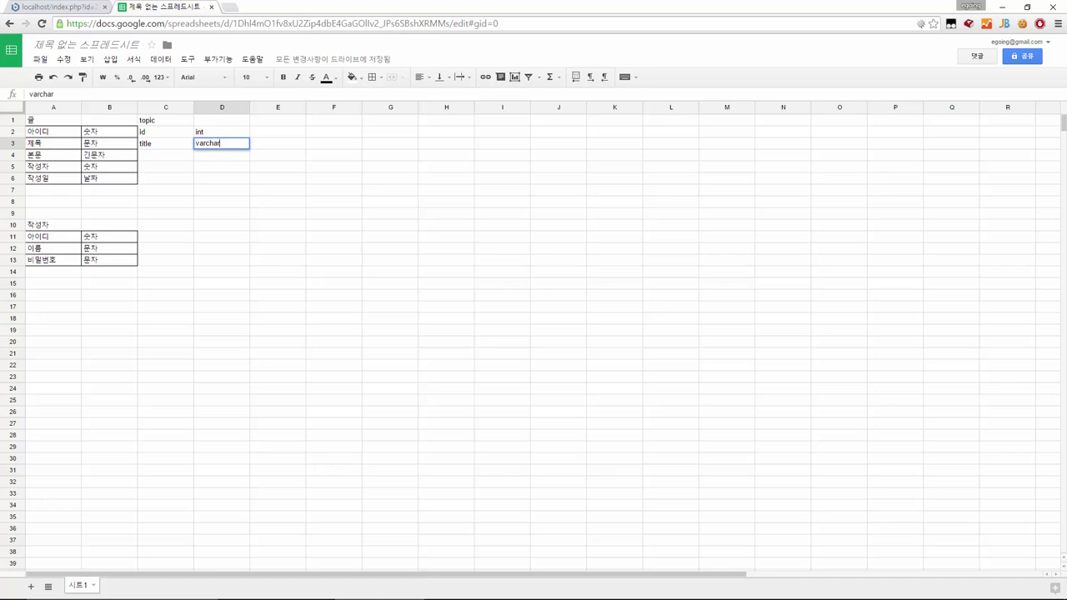
{"action": "key", "text": "Left"}
{"action": "key", "text": "Left"}
{"action": "left_click", "coordinate": [222, 143]}
{"action": "type", "text": "(100)"}
{"action": "key", "text": "Return"}
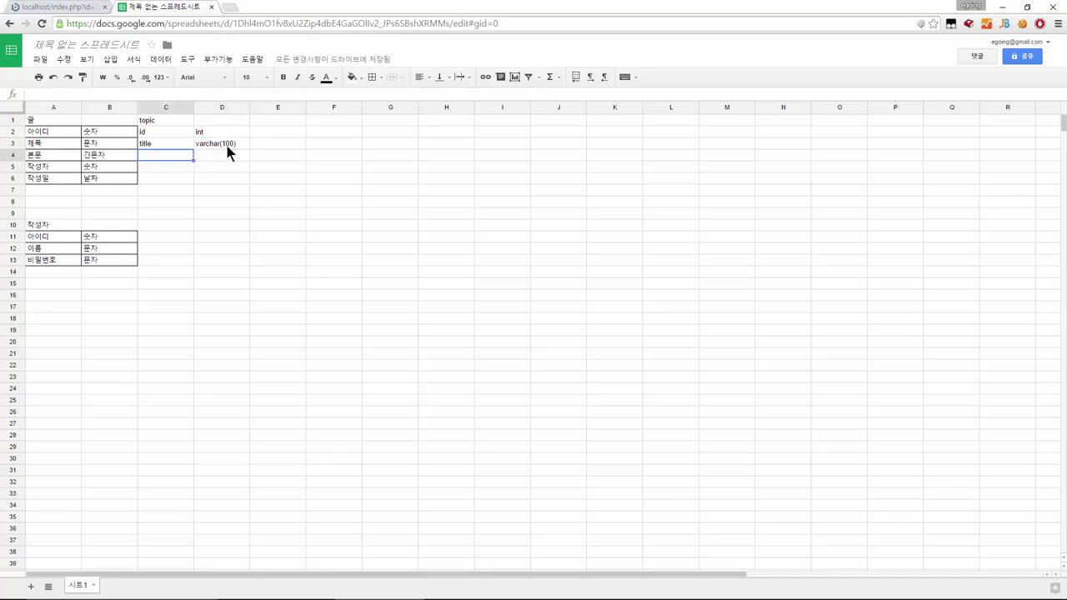
Add the description field in C4 with type text in D4
{"action": "type", "text": "description"}
{"action": "key", "text": "Return"}
{"action": "left_click", "coordinate": [229, 155]}
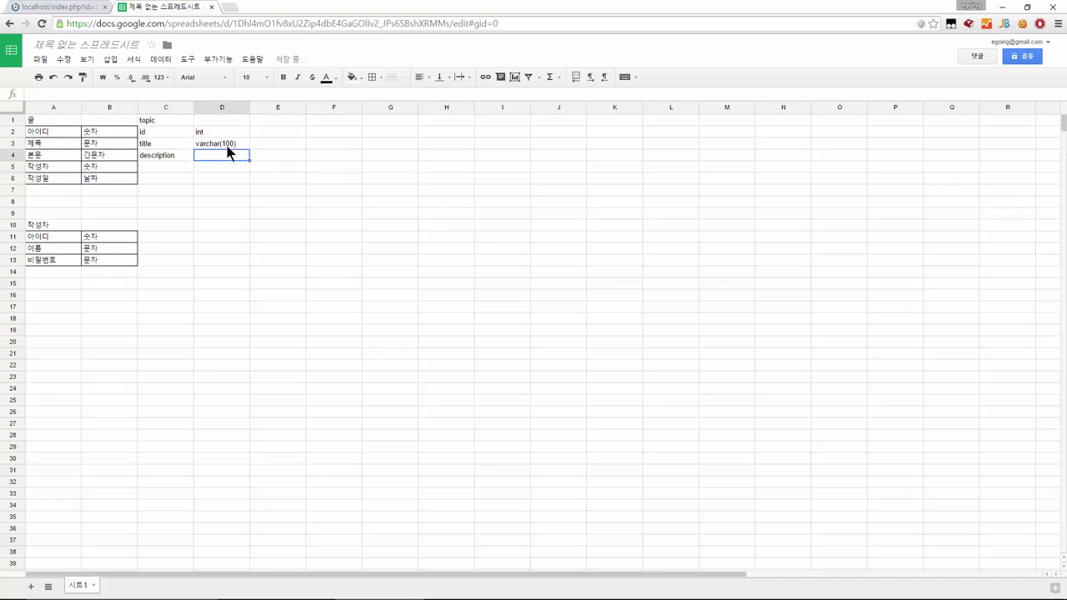
{"action": "type", "text": "text"}
{"action": "key", "text": "Return"}
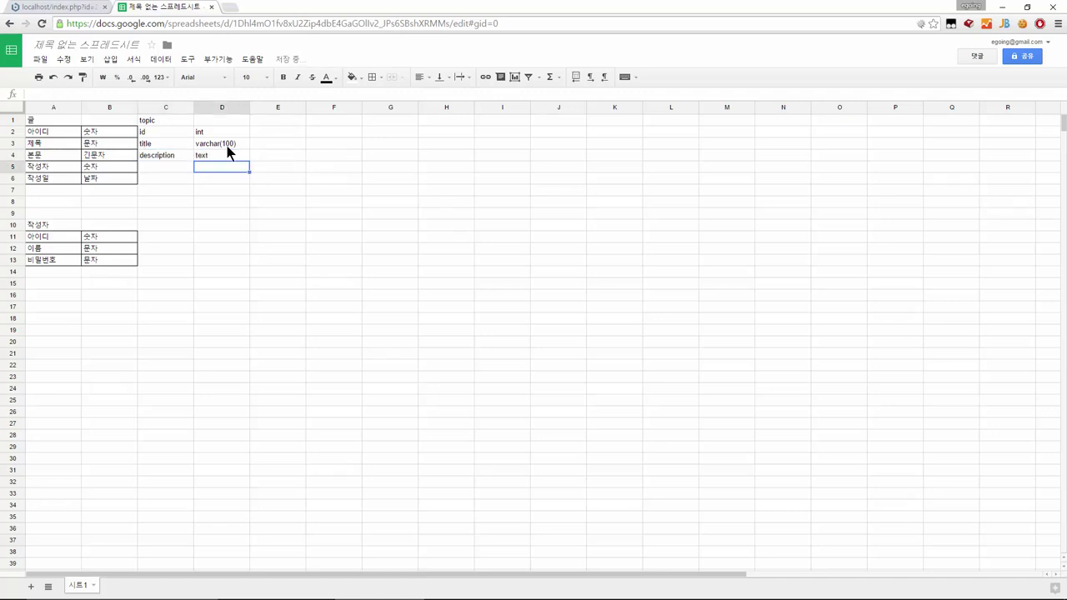
{"action": "key", "text": "Up"}
{"action": "key", "text": "ctrl+Right"}
{"action": "key", "text": "Left"}
{"action": "key", "text": "Left"}
{"action": "key", "text": "Left"}
{"action": "key", "text": "Left"}
{"action": "key", "text": "Left"}
{"action": "key", "text": "Left"}
{"action": "key", "text": "Left"}
{"action": "key", "text": "Left"}
{"action": "key", "text": "Left"}
{"action": "key", "text": "Left"}
{"action": "key", "text": "Left"}
{"action": "key", "text": "Left"}
{"action": "key", "text": "Left"}
{"action": "key", "text": "Left"}
{"action": "key", "text": "Left"}
{"action": "key", "text": "Left"}
{"action": "key", "text": "Left"}
{"action": "key", "text": "Left"}
{"action": "key", "text": "Left"}
{"action": "key", "text": "Left"}
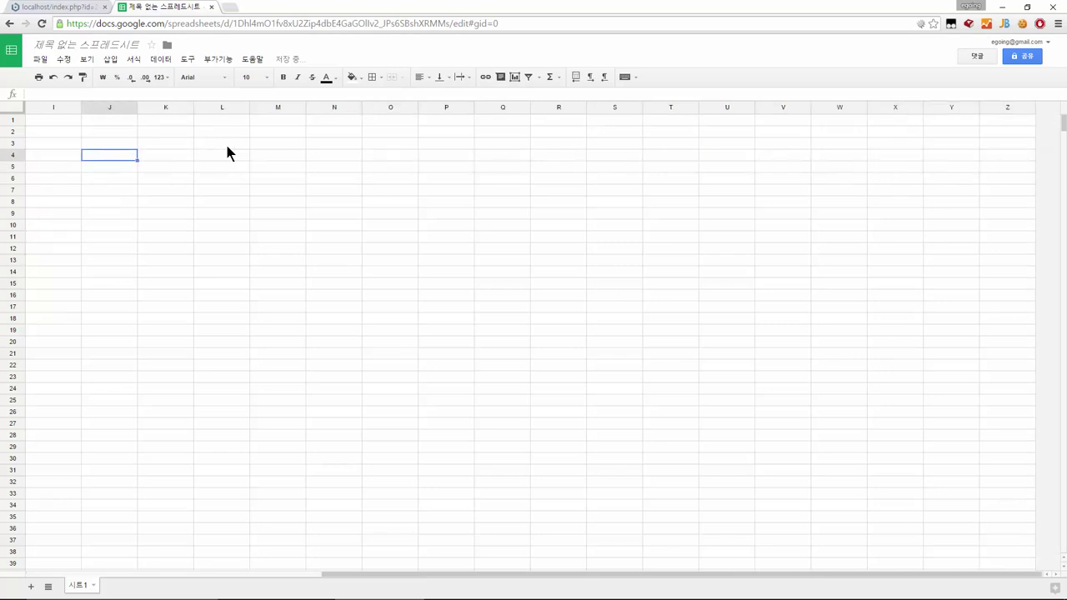
{"action": "key", "text": "Down"}
{"action": "key", "text": "Right"}
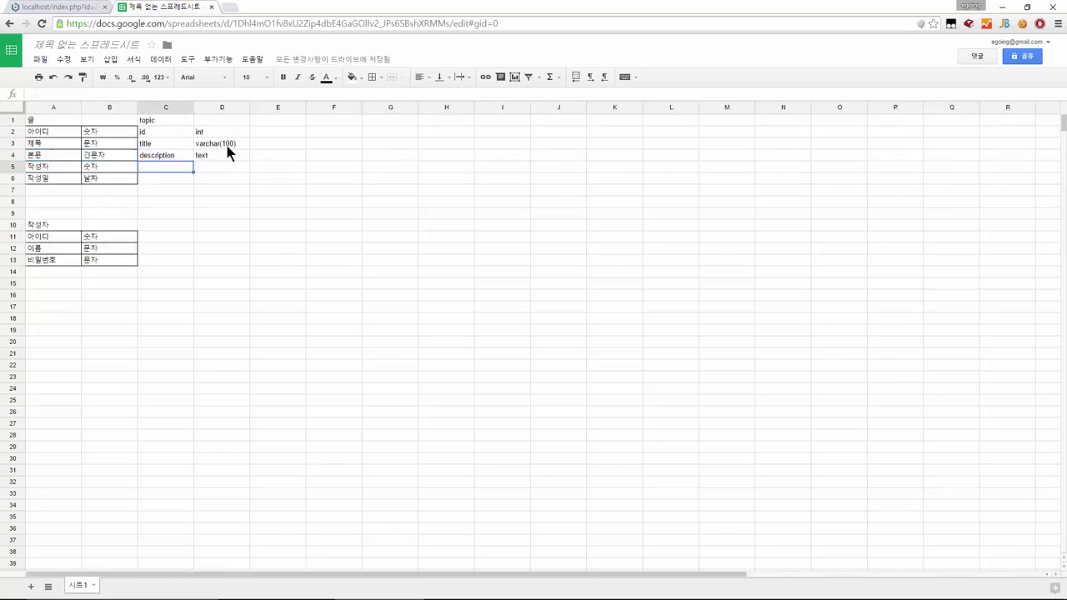
Enter author in C5 with type int, matching the 작성자 table's 아이디 field
{"action": "type", "text": "create"}
{"action": "key", "text": "BackSpace"}
{"action": "key", "text": "BackSpace"}
{"action": "key", "text": "BackSpace"}
{"action": "key", "text": "BackSpace"}
{"action": "key", "text": "BackSpace"}
{"action": "key", "text": "BackSpace"}
{"action": "type", "text": "author"}
{"action": "key", "text": "Tab"}
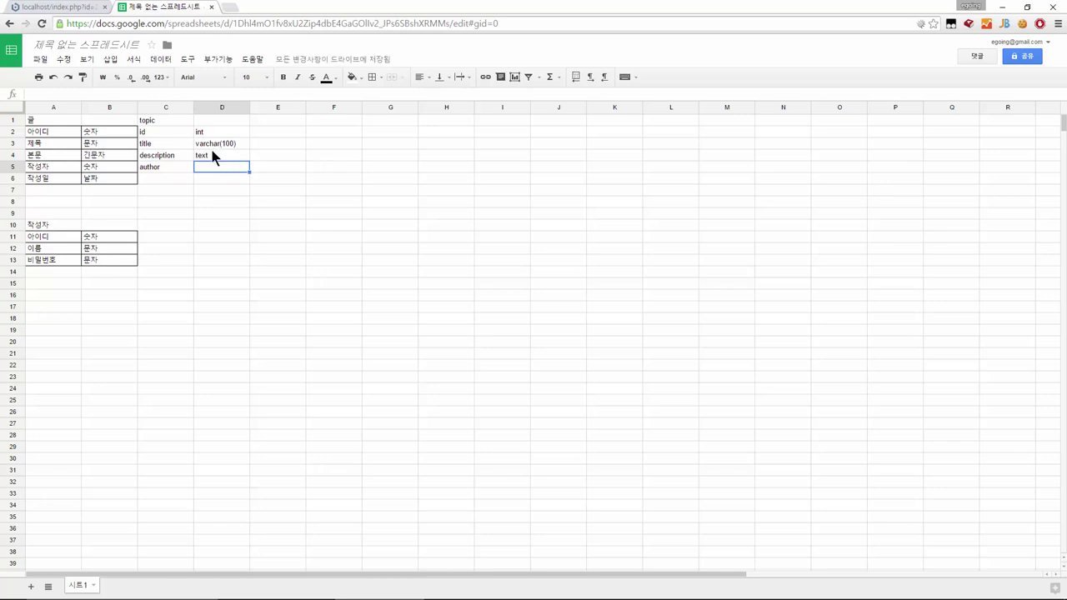
{"action": "left_click", "coordinate": [161, 165]}
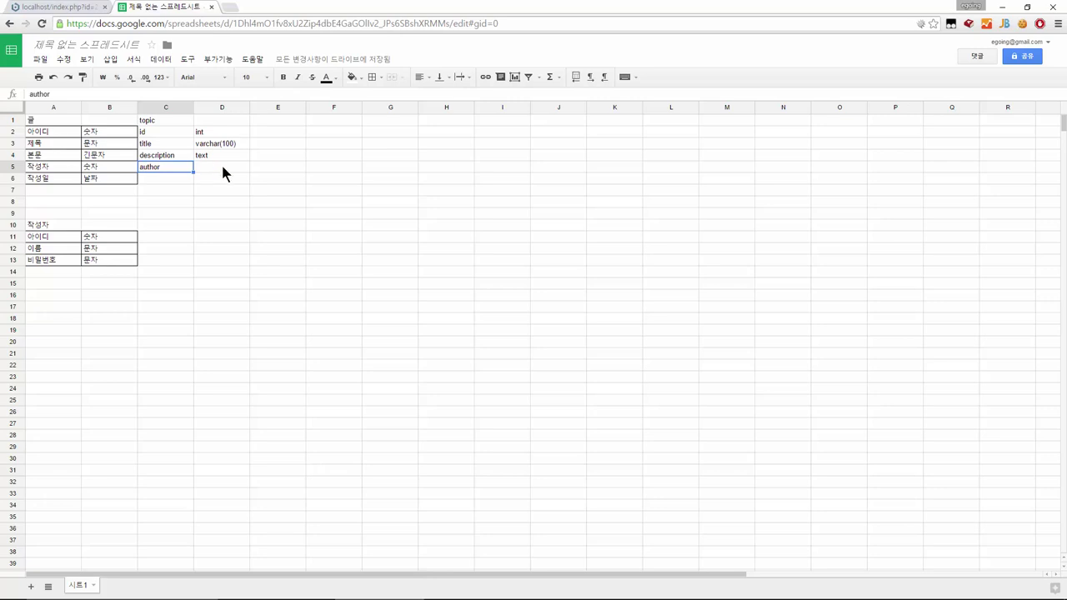
{"action": "left_click", "coordinate": [221, 169]}
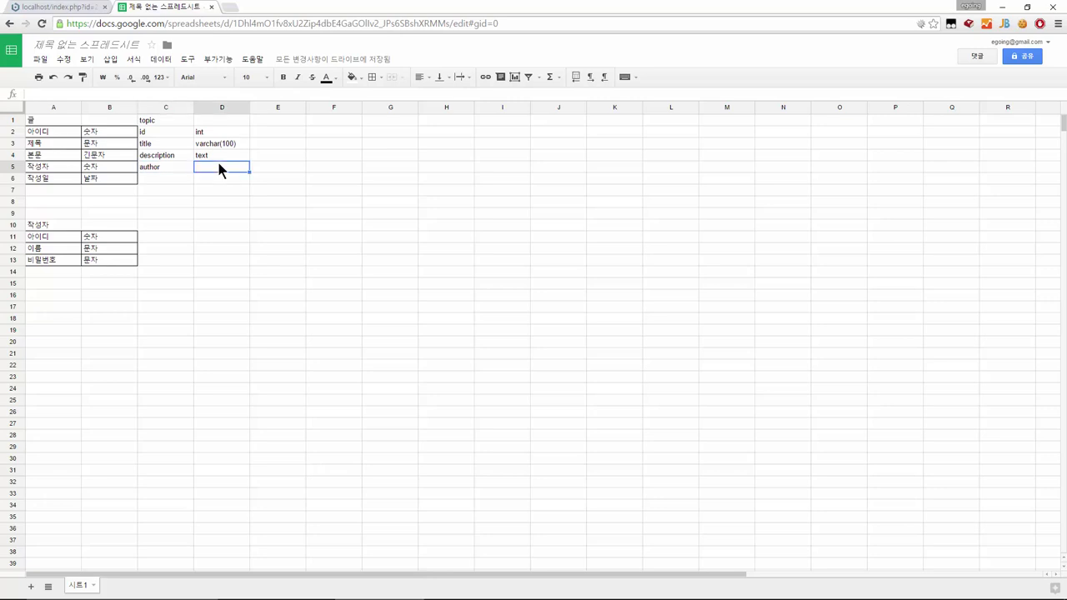
{"action": "left_click_drag", "start_coordinate": [55, 222], "coordinate": [117, 256]}
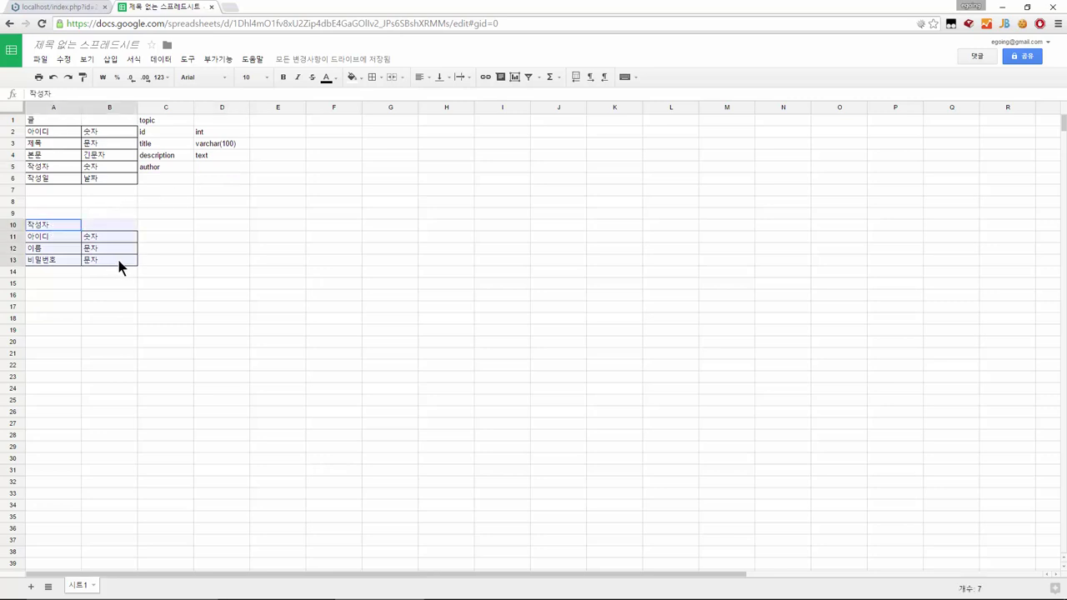
{"action": "left_click", "coordinate": [55, 237]}
{"action": "left_click", "coordinate": [219, 169]}
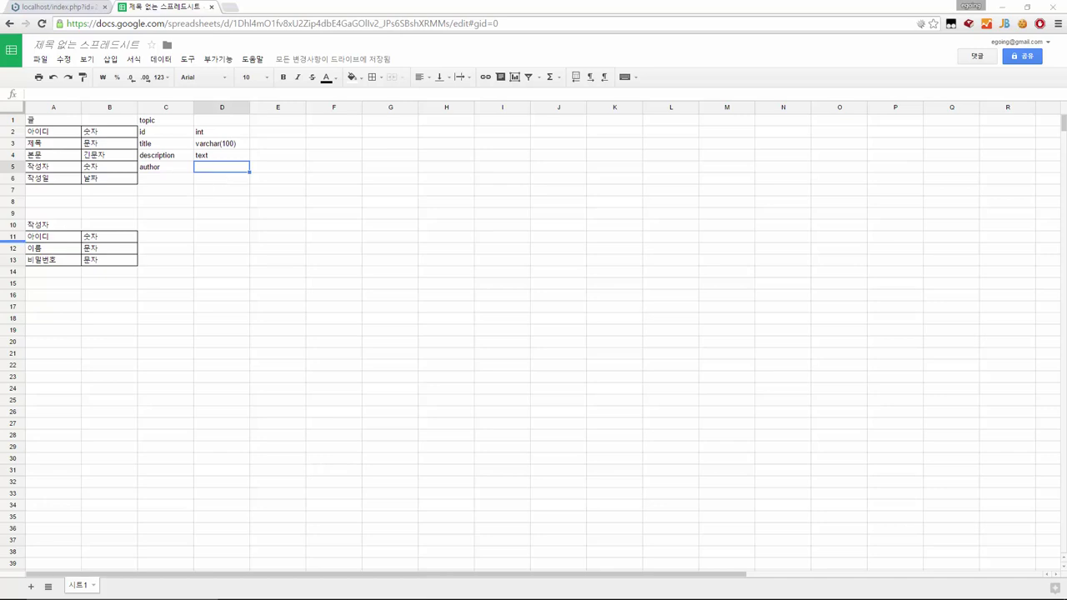
{"action": "left_click", "coordinate": [53, 240]}
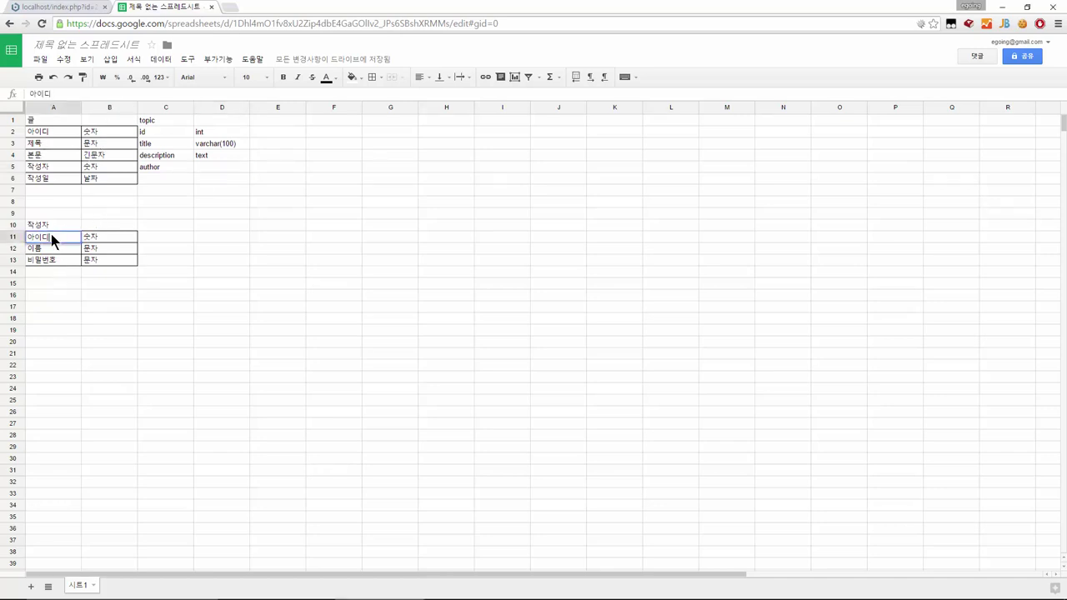
{"action": "left_click", "coordinate": [221, 171]}
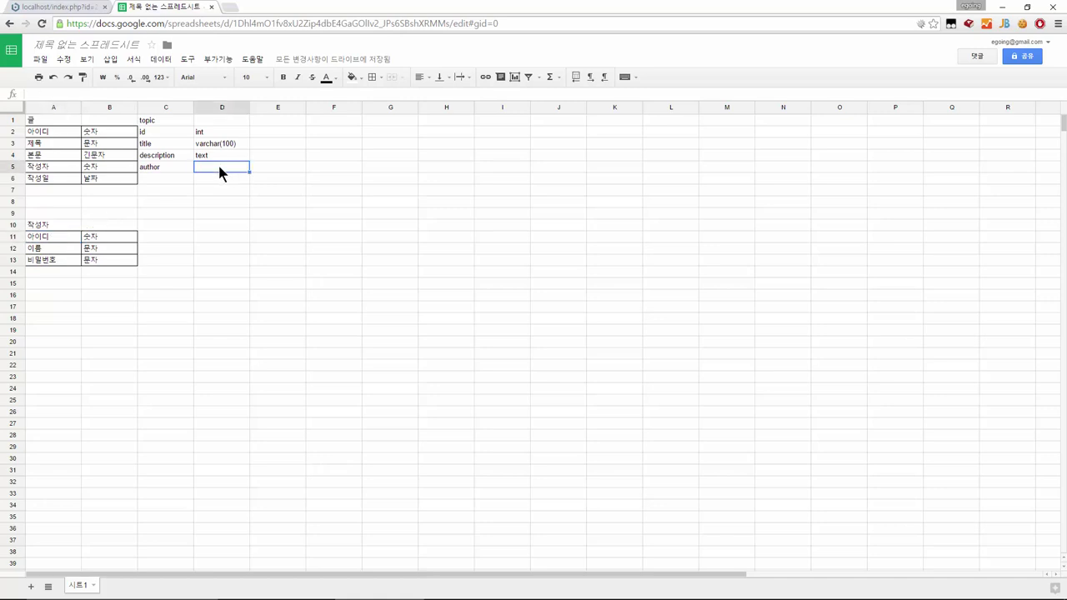
{"action": "type", "text": "int"}
{"action": "key", "text": "Return"}
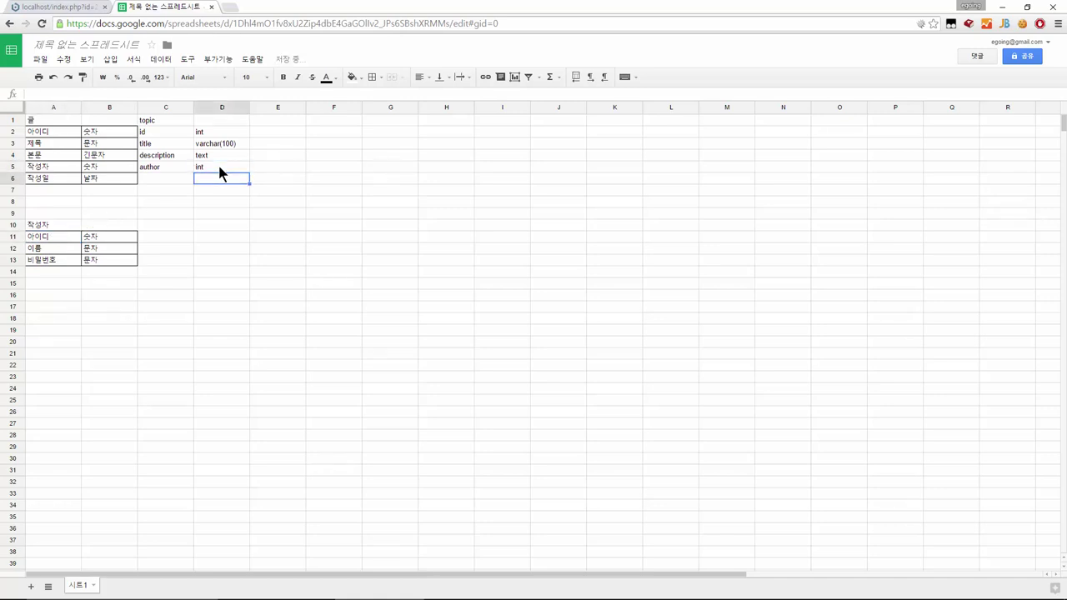
Add the created column with type datetime in row 6 of the topic table
{"action": "key", "text": "Left"}
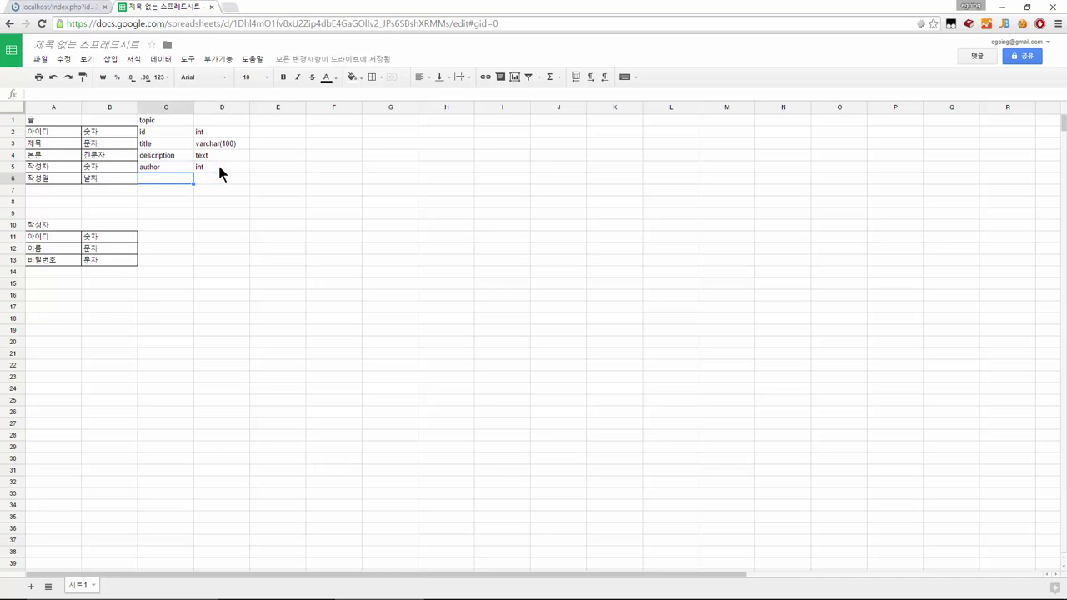
{"action": "type", "text": "created"}
{"action": "key", "text": "Tab"}
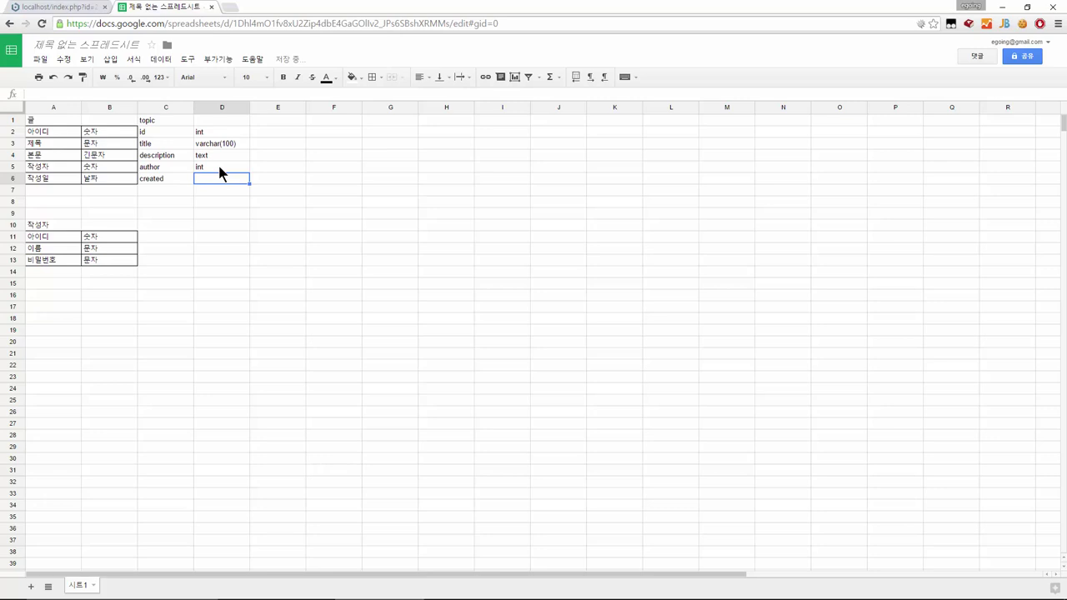
{"action": "type", "text": "datetime"}
{"action": "key", "text": "Return"}
{"action": "key", "text": "Up"}
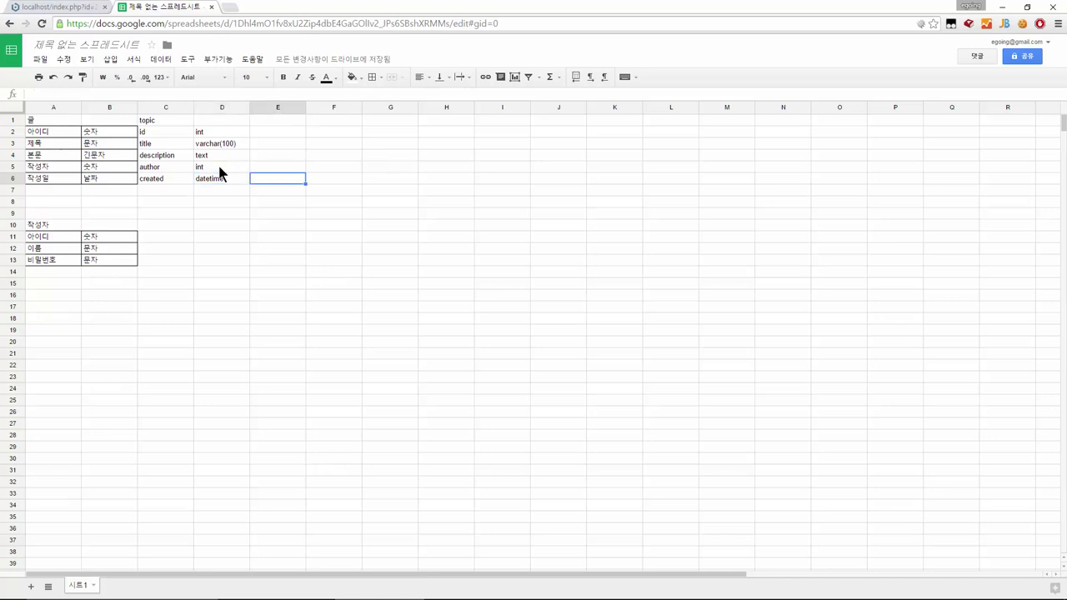
{"action": "key", "text": "Left"}
{"action": "key", "text": "Up"}
{"action": "key", "text": "Up"}
{"action": "key", "text": "Up"}
{"action": "key", "text": "Up"}
{"action": "key", "text": "Up"}
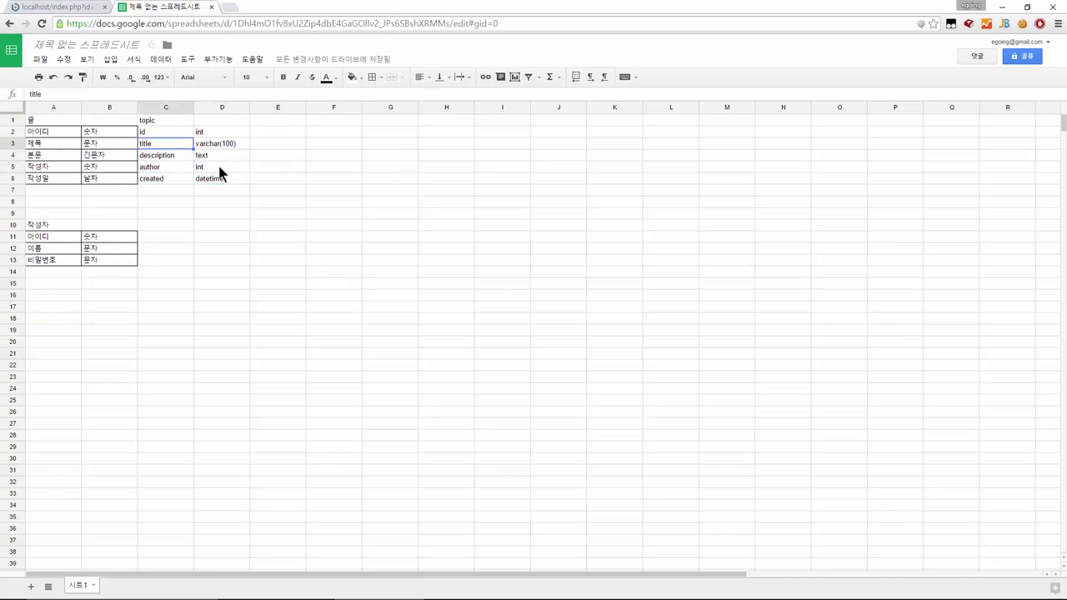
Apply All borders to the topic table's column list C2:D6
{"action": "key", "text": "Down"}
{"action": "key", "text": "shift+Right"}
{"action": "key", "text": "shift+Down"}
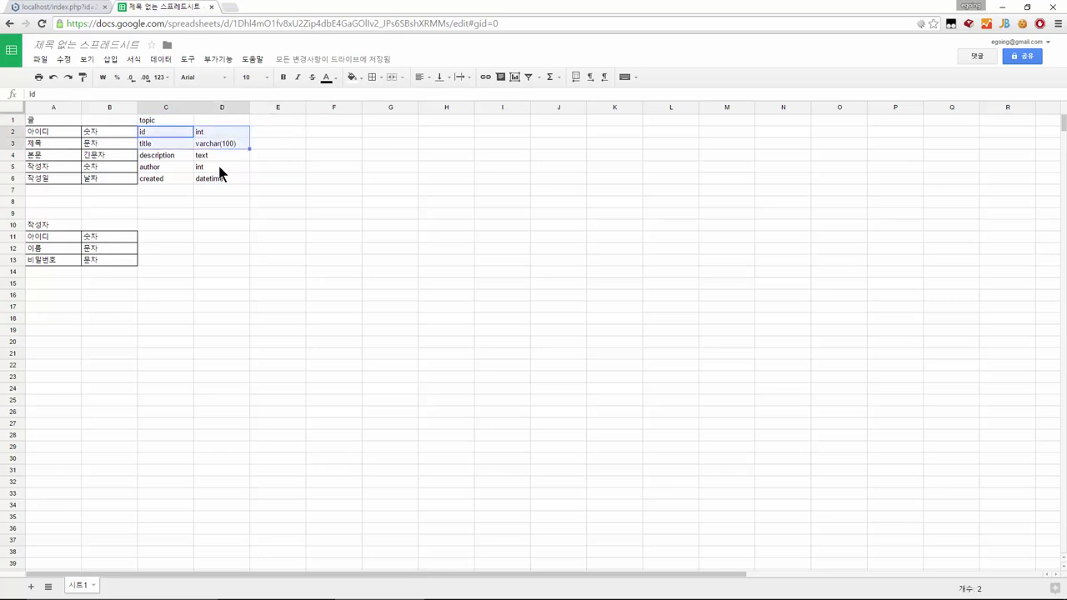
{"action": "key", "text": "shift+Down"}
{"action": "key", "text": "shift+Down"}
{"action": "key", "text": "shift+Down"}
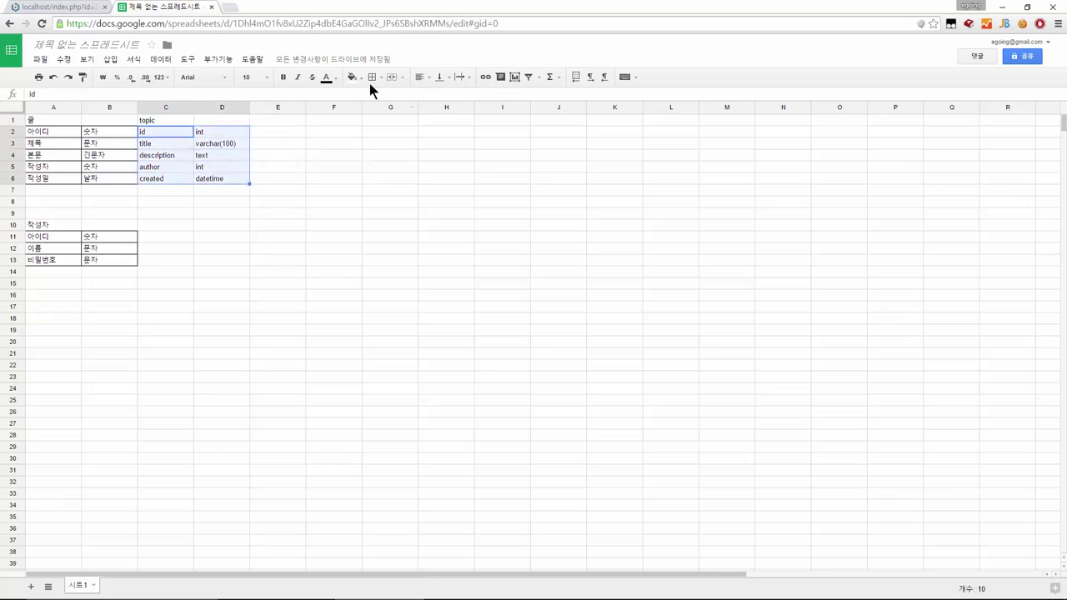
{"action": "left_click", "coordinate": [372, 77]}
{"action": "left_click", "coordinate": [377, 99]}
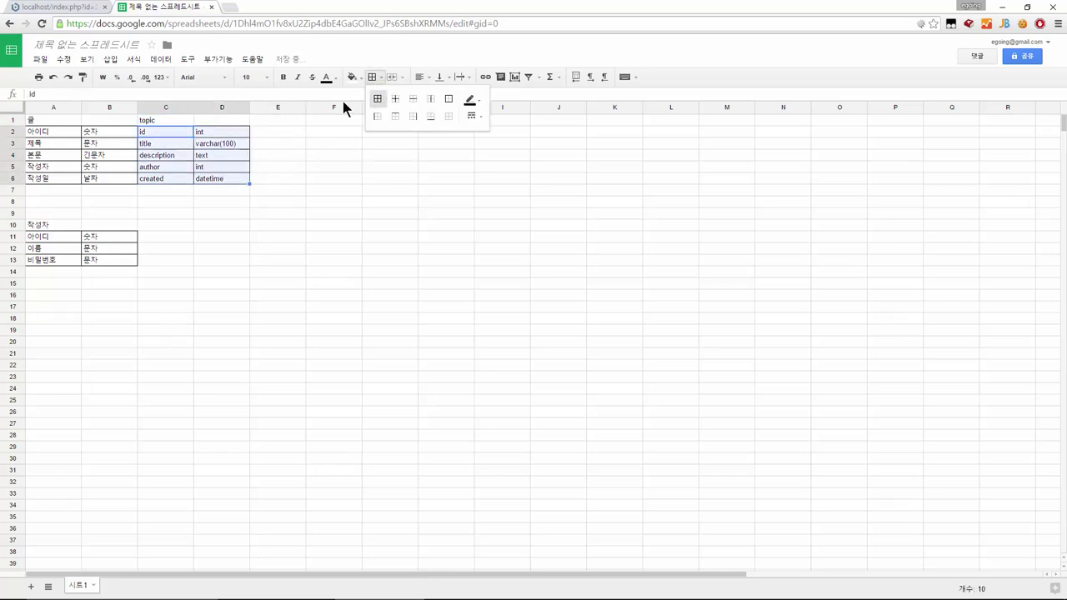
{"action": "left_click", "coordinate": [153, 234]}
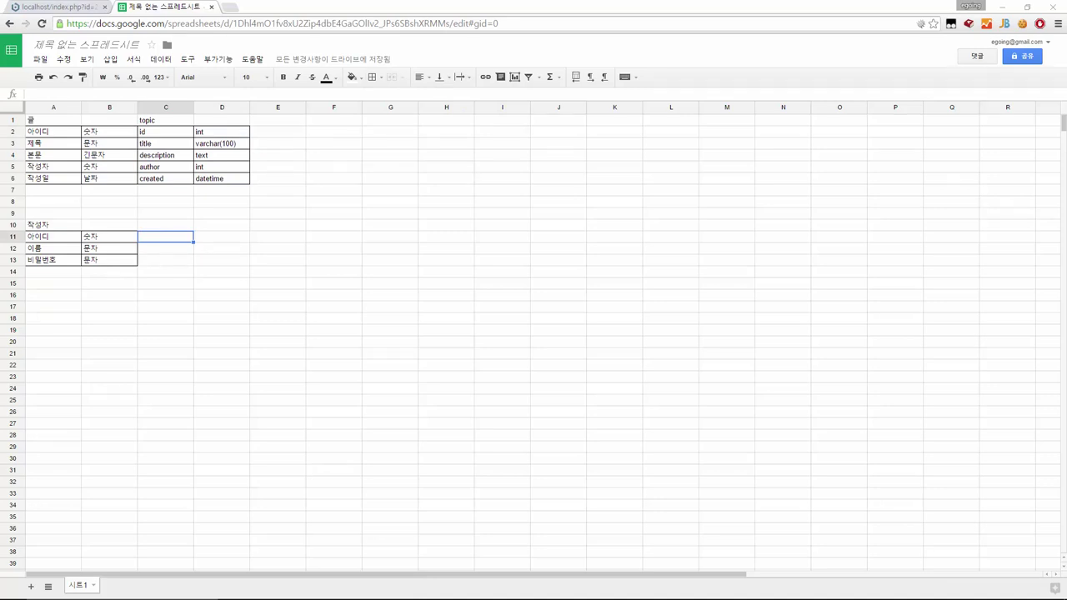
{"action": "left_click", "coordinate": [167, 226]}
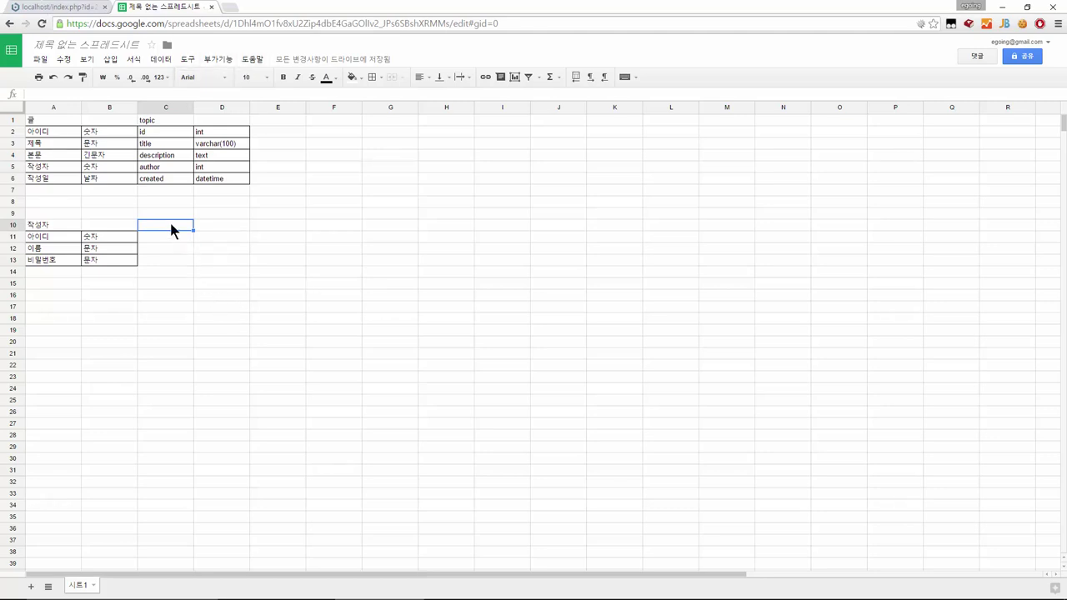
Start a user table at C10 with rows id int and name varchar(20)
{"action": "type", "text": "user"}
{"action": "key", "text": "Return"}
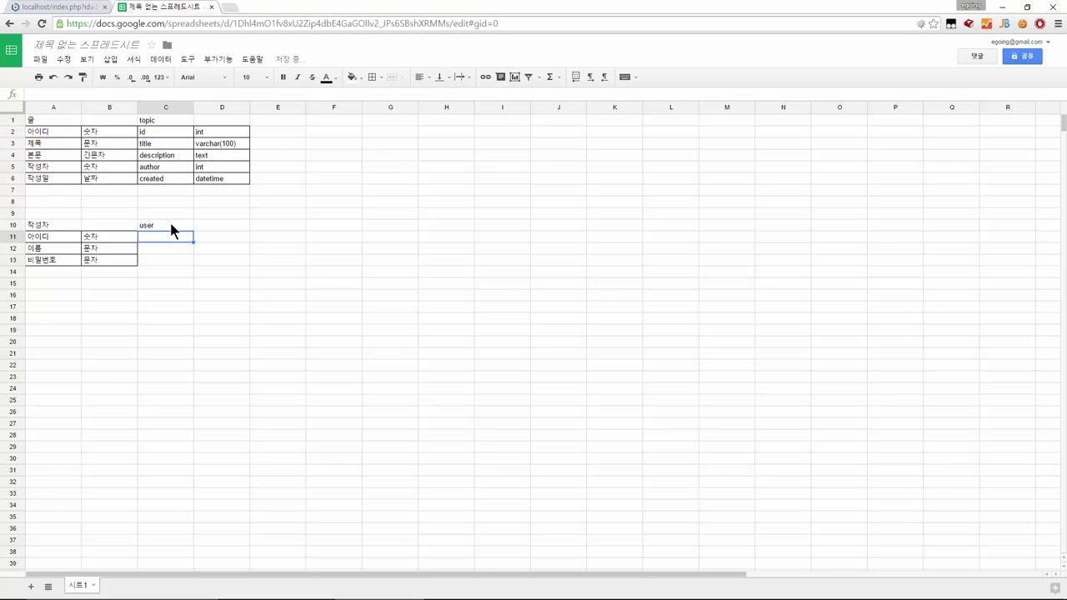
{"action": "type", "text": "id"}
{"action": "key", "text": "Tab"}
{"action": "type", "text": "int"}
{"action": "key", "text": "Tab"}
{"action": "key", "text": "Return"}
{"action": "key", "text": "Return"}
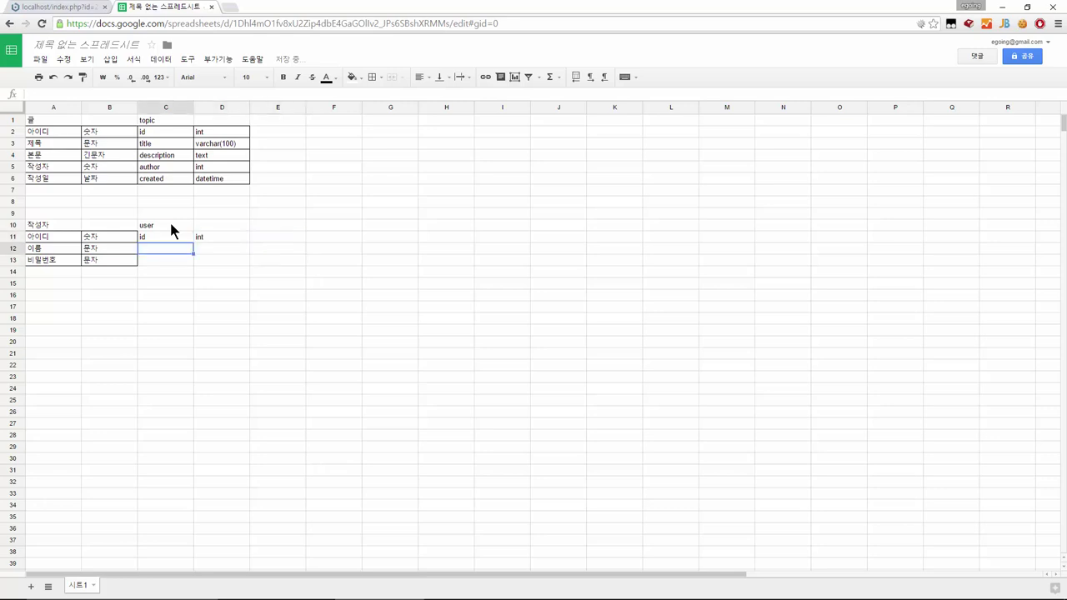
{"action": "type", "text": "name"}
{"action": "key", "text": "Tab"}
{"action": "type", "text": "varchar"}
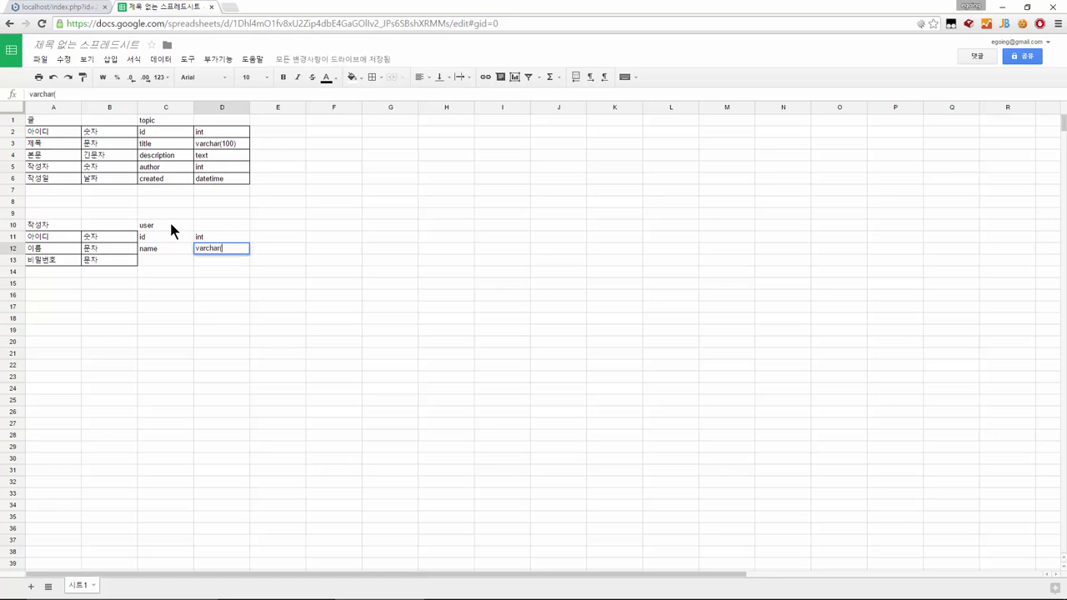
{"action": "type", "text": "(20)"}
{"action": "key", "text": "Return"}
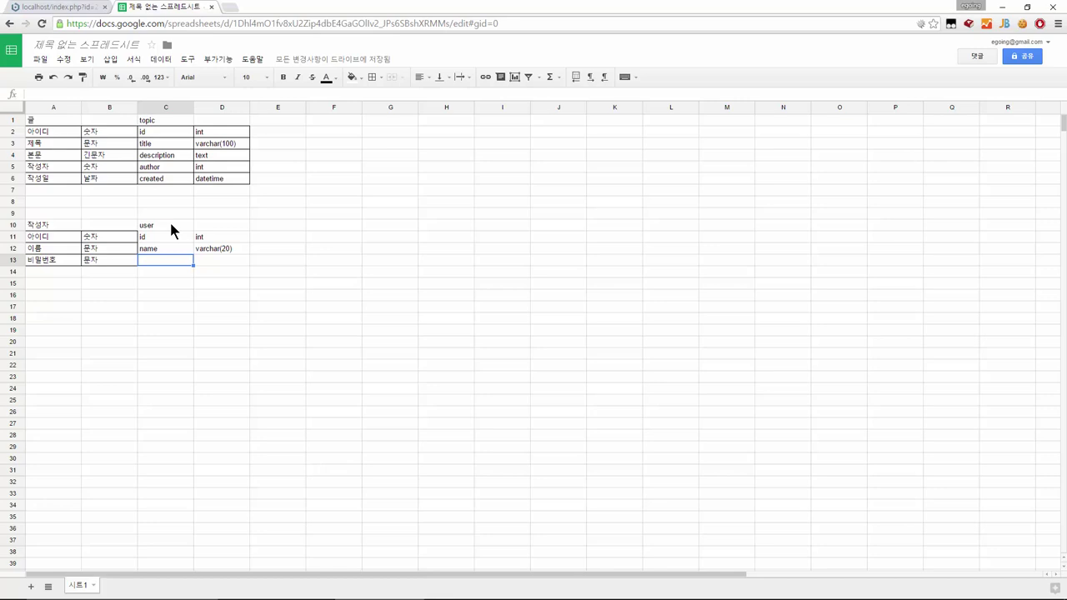
Add a third row reading varchar with type varchar(30)
{"action": "type", "text": "varchart"}
{"action": "key", "text": "BackSpace"}
{"action": "key", "text": "Tab"}
{"action": "type", "text": "va"}
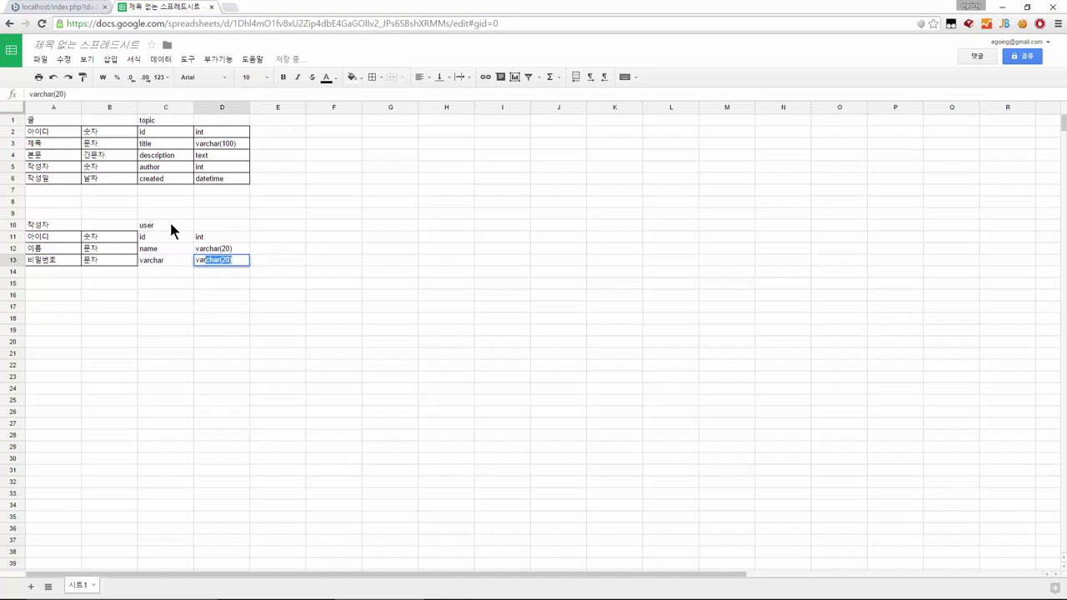
{"action": "key", "text": "Tab"}
{"action": "key", "text": "Left"}
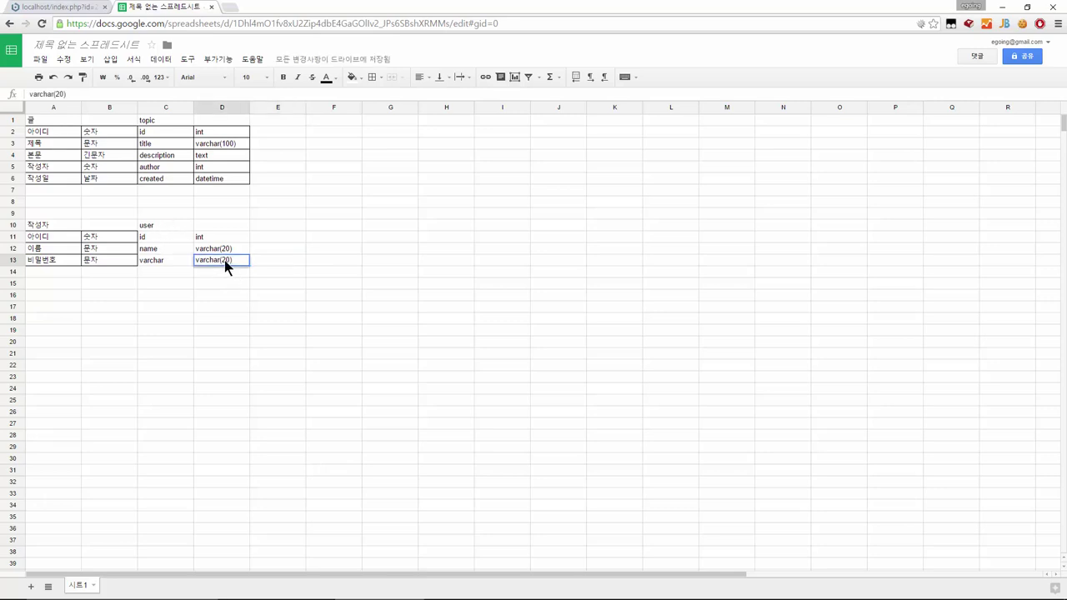
{"action": "key", "text": "BackSpace"}
{"action": "type", "text": "30"}
{"action": "key", "text": "Return"}
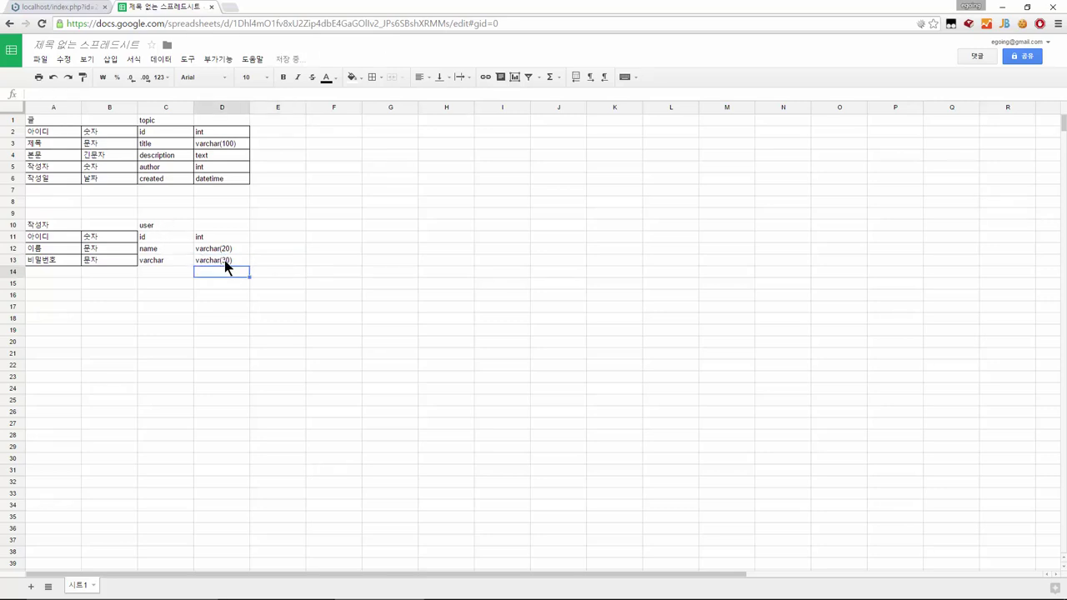
{"action": "left_click", "coordinate": [165, 228]}
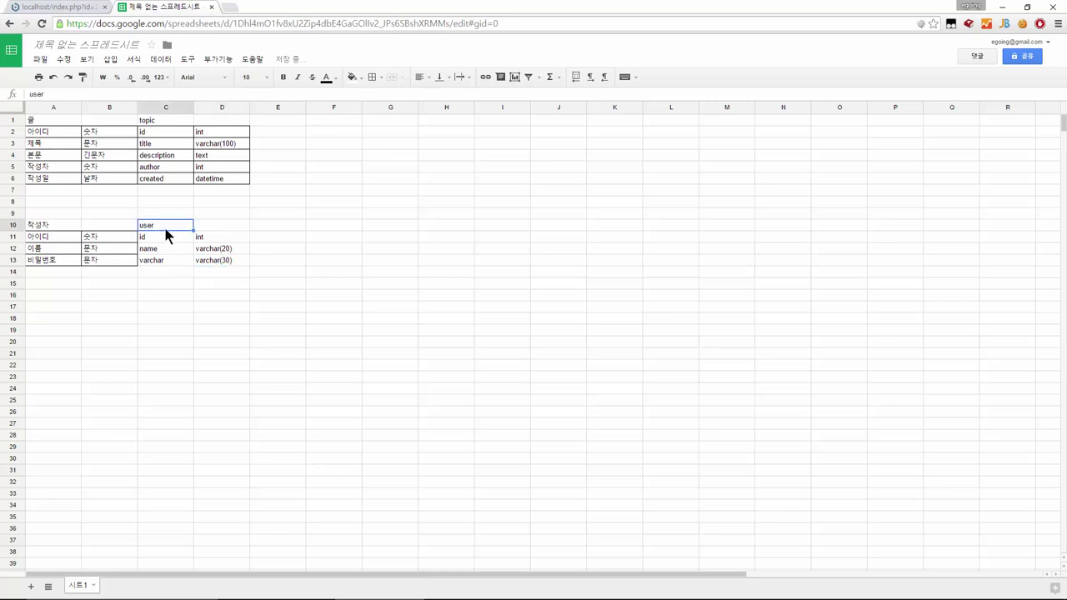
Apply All borders to the user table's cells C11:D13
{"action": "left_click_drag", "start_coordinate": [166, 233], "coordinate": [232, 264]}
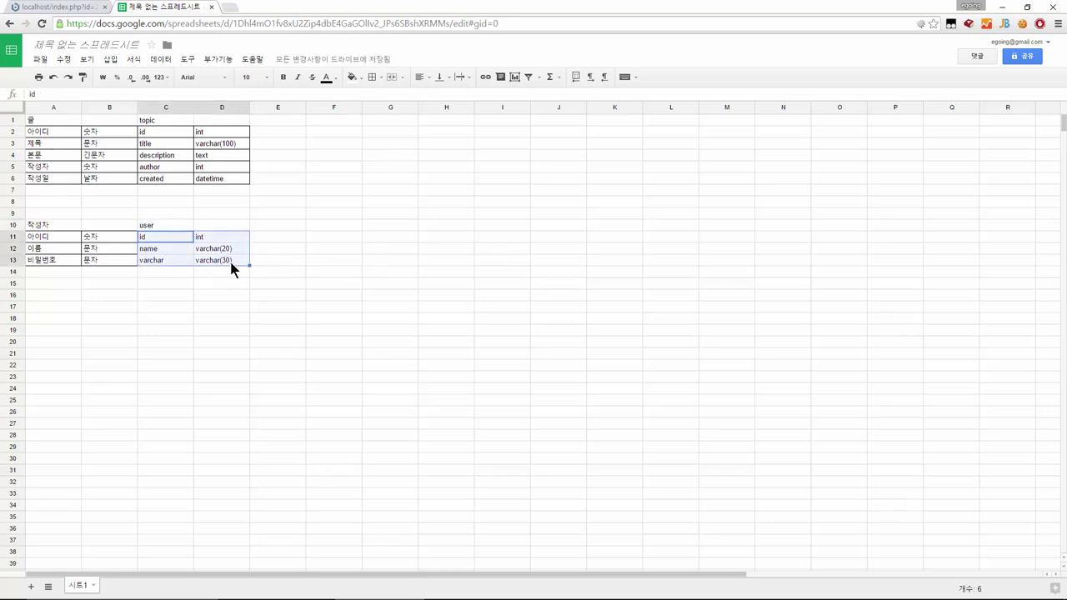
{"action": "left_click", "coordinate": [372, 77]}
{"action": "left_click", "coordinate": [378, 100]}
{"action": "left_click", "coordinate": [344, 305]}
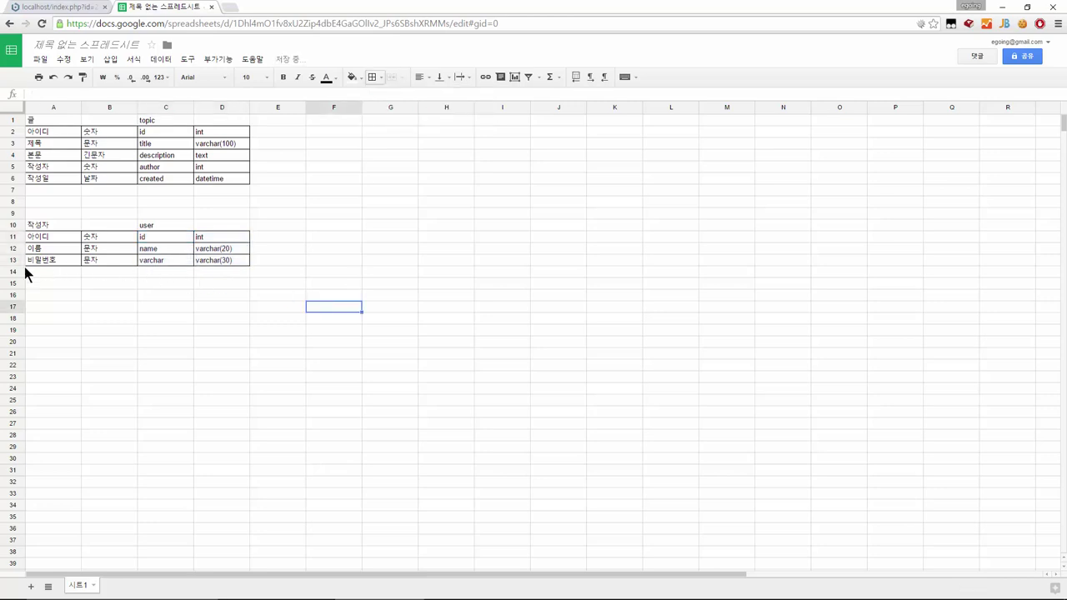
{"action": "left_click", "coordinate": [225, 170]}
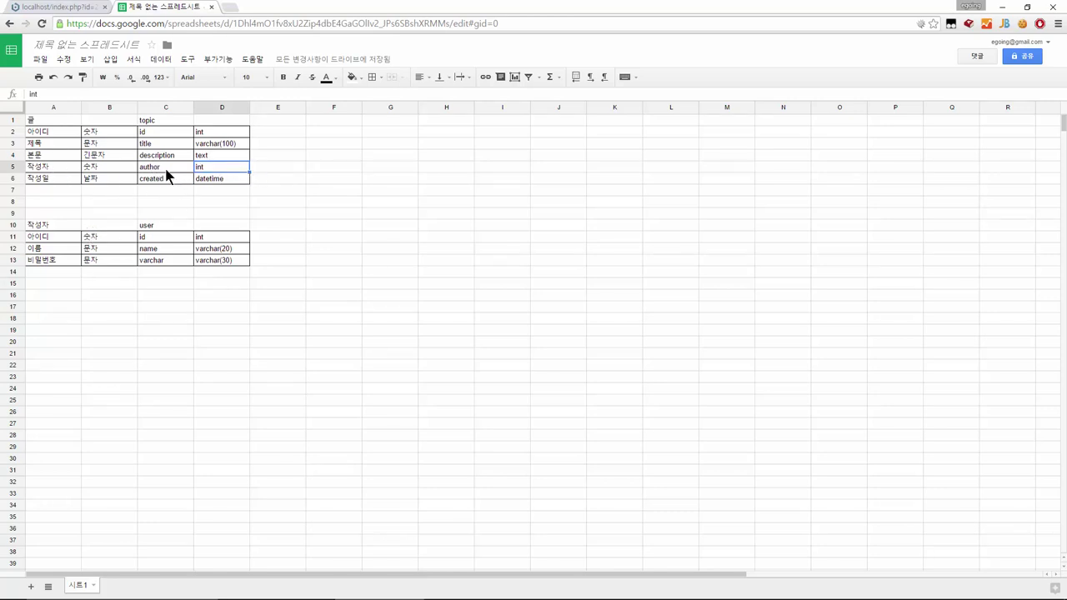
Enter user.id in E5 beside the author row as its reference
{"action": "left_click", "coordinate": [153, 227]}
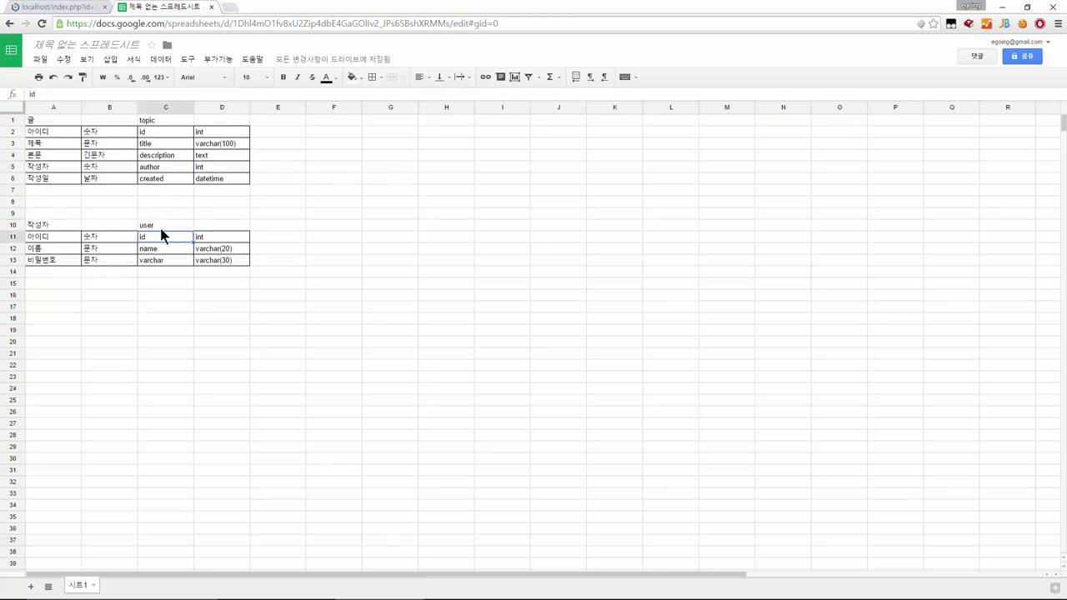
{"action": "left_click", "coordinate": [275, 171]}
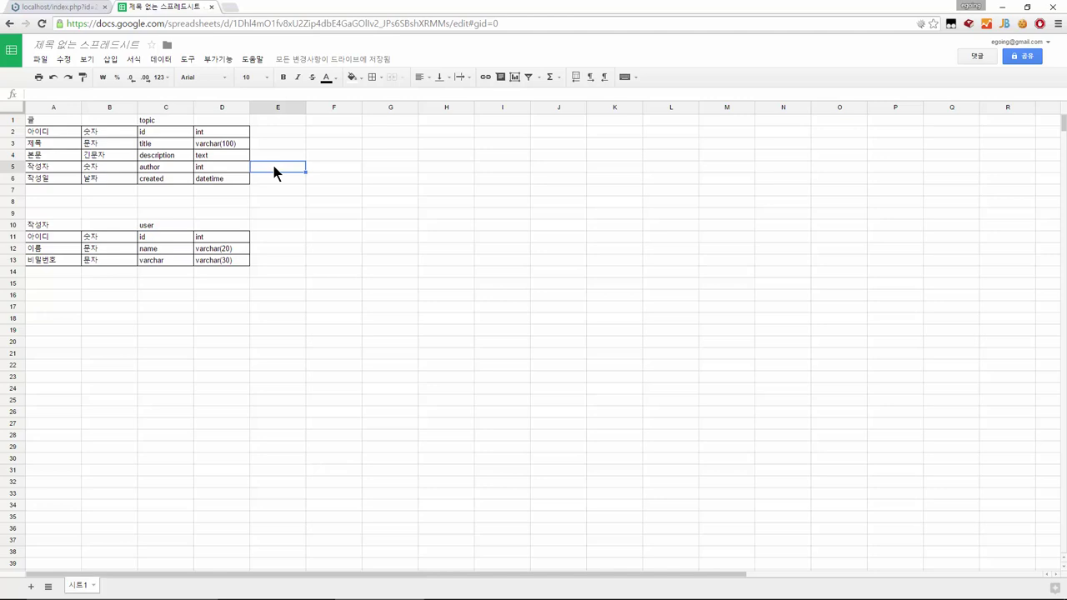
{"action": "type", "text": "user.id"}
{"action": "key", "text": "Return"}
{"action": "key", "text": "Up"}
Apply All borders to the new column E2:E6 of the topic table
{"action": "left_click_drag", "start_coordinate": [277, 131], "coordinate": [275, 167]}
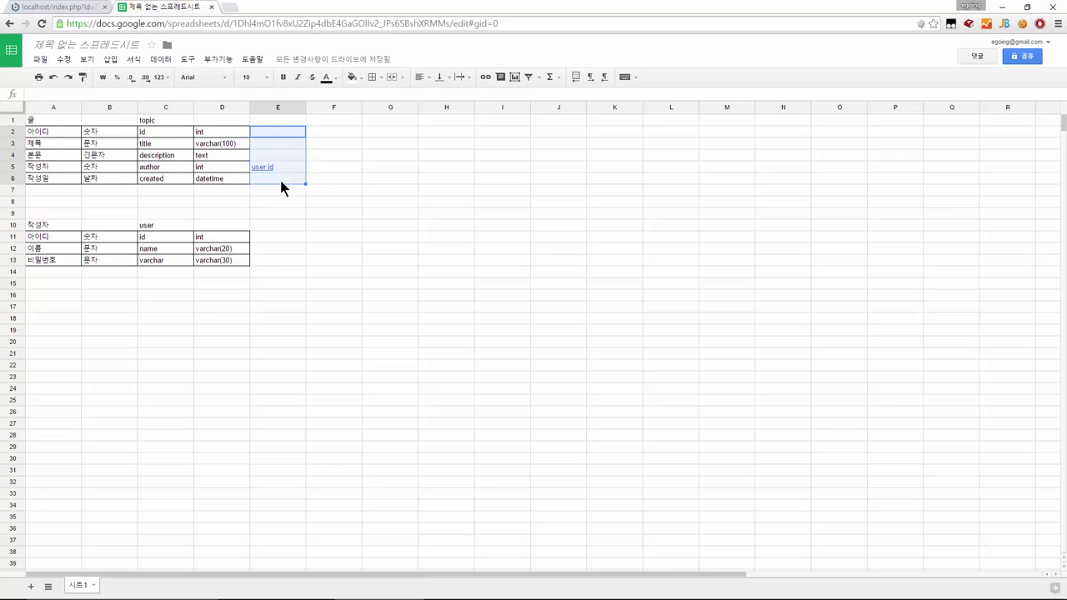
{"action": "left_click", "coordinate": [371, 77]}
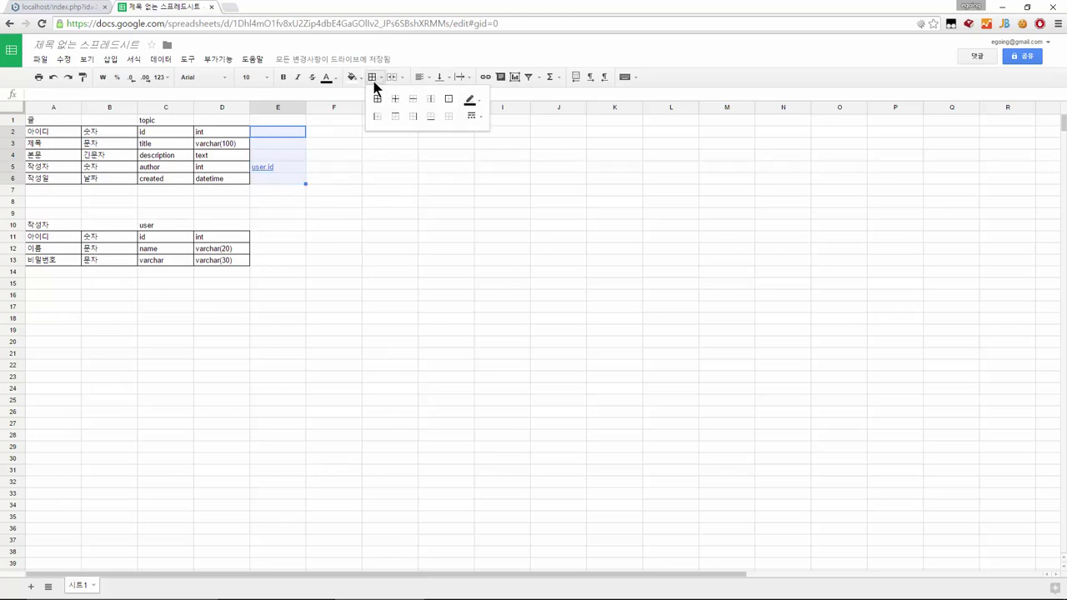
{"action": "left_click", "coordinate": [377, 98]}
{"action": "left_click", "coordinate": [337, 202]}
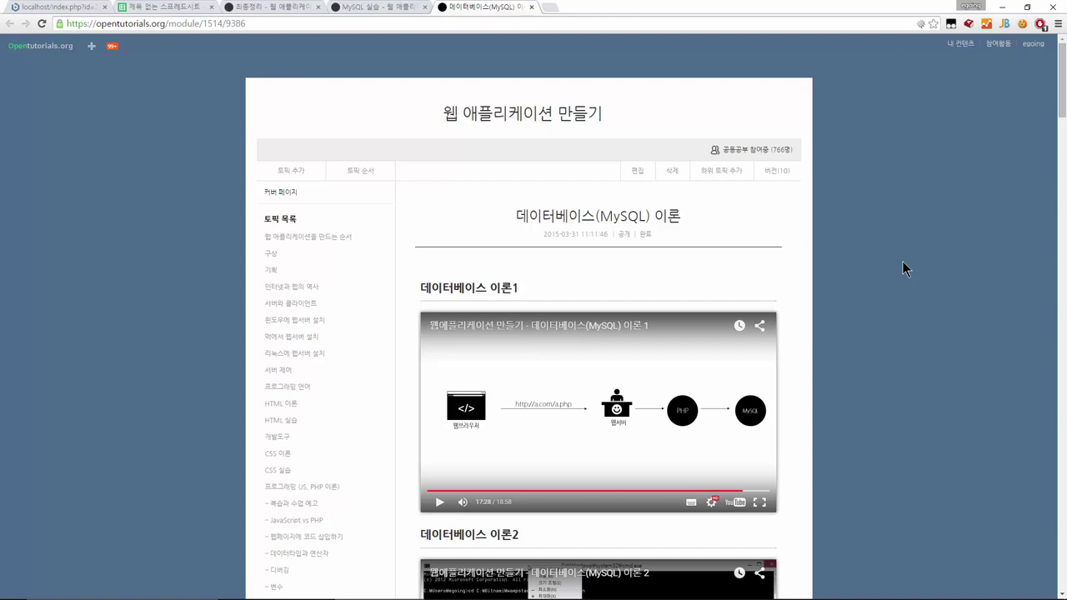
Scroll the 데이터베이스(MySQL) 이론 lesson down to the 윈도우 and 리눅스, 맥 login commands
{"action": "scroll", "coordinate": [872, 300], "scroll_direction": "down", "scroll_amount": 2}
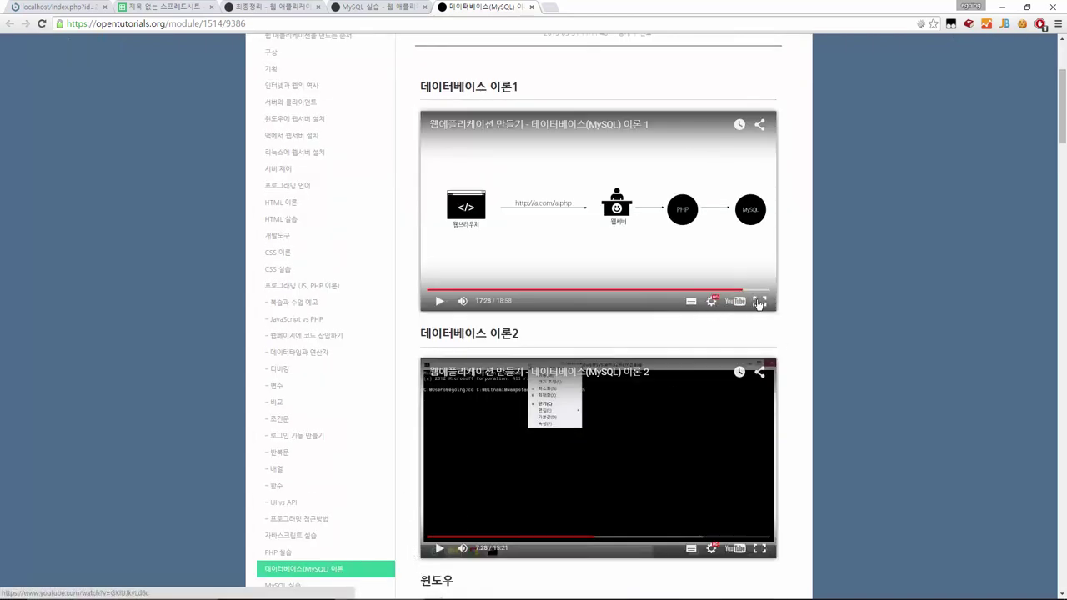
{"action": "scroll", "coordinate": [757, 303], "scroll_direction": "up", "scroll_amount": 2}
{"action": "scroll", "coordinate": [758, 303], "scroll_direction": "down", "scroll_amount": 6}
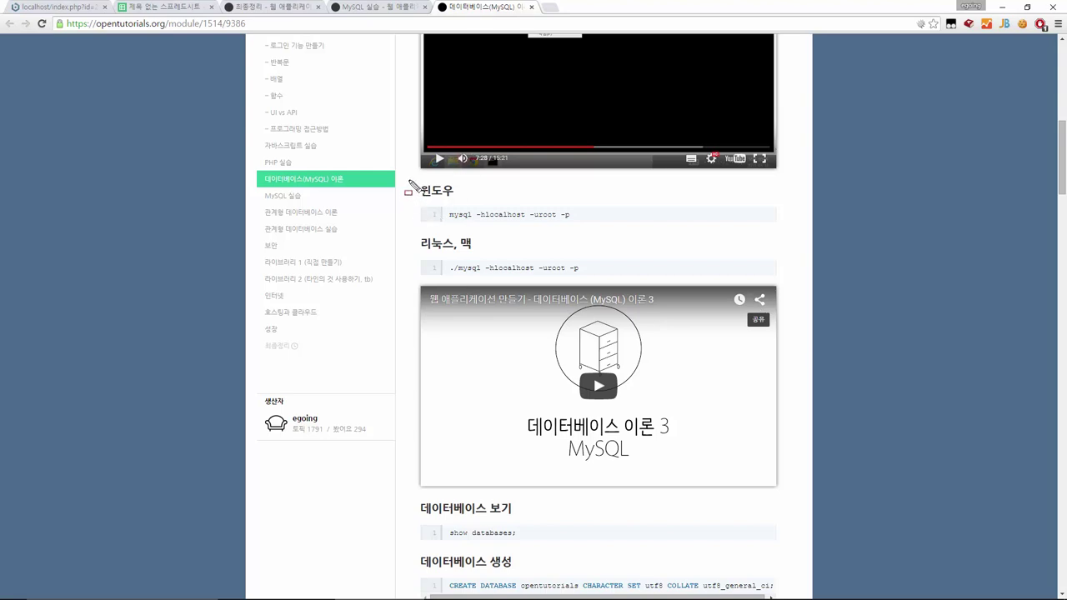
Annotate the mysql -hlocalhost -uroot -p login commands' parts, then clear the marks
{"action": "left_click_drag", "start_coordinate": [408, 185], "coordinate": [618, 282]}
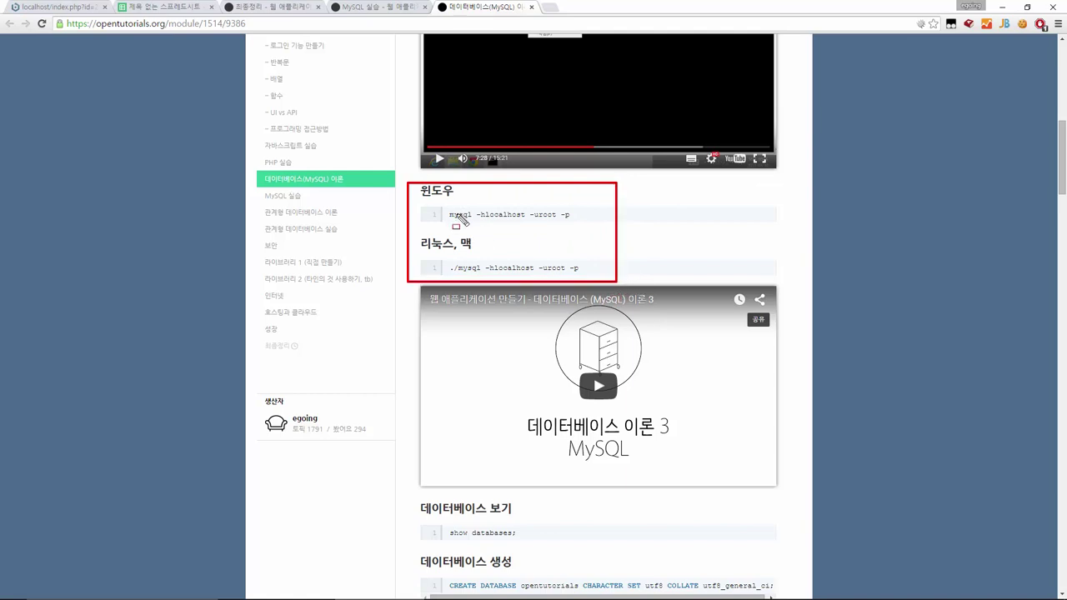
{"action": "mouse_move", "coordinate": [441, 209]}
{"action": "left_mouse_down"}
{"action": "mouse_move", "coordinate": [577, 236]}
{"action": "mouse_move", "coordinate": [587, 226]}
{"action": "left_mouse_up"}
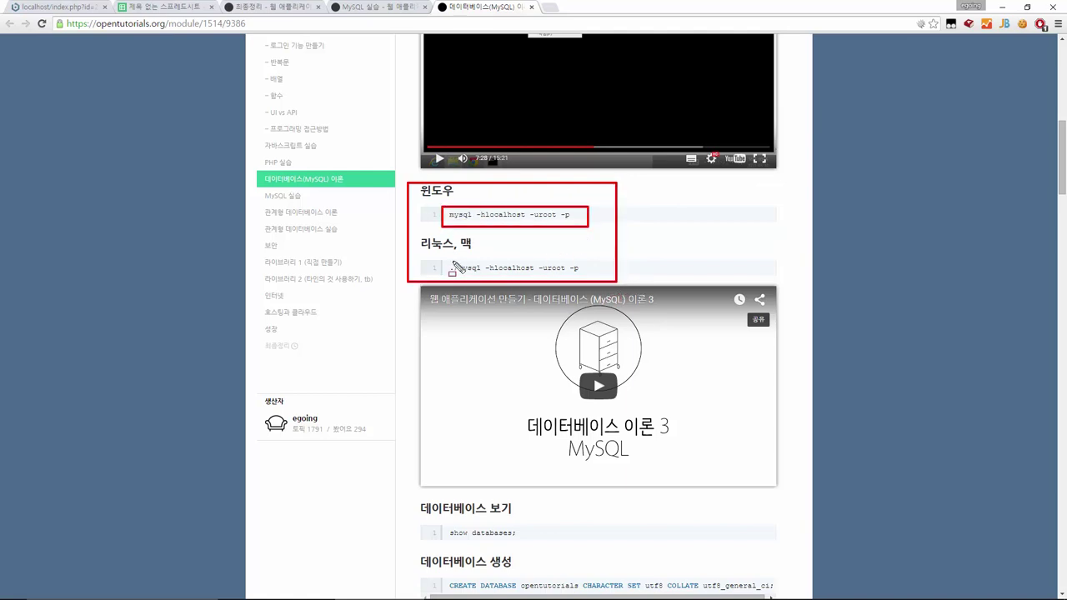
{"action": "mouse_move", "coordinate": [448, 262]}
{"action": "left_mouse_down"}
{"action": "mouse_move", "coordinate": [589, 293]}
{"action": "mouse_move", "coordinate": [599, 279]}
{"action": "left_mouse_up"}
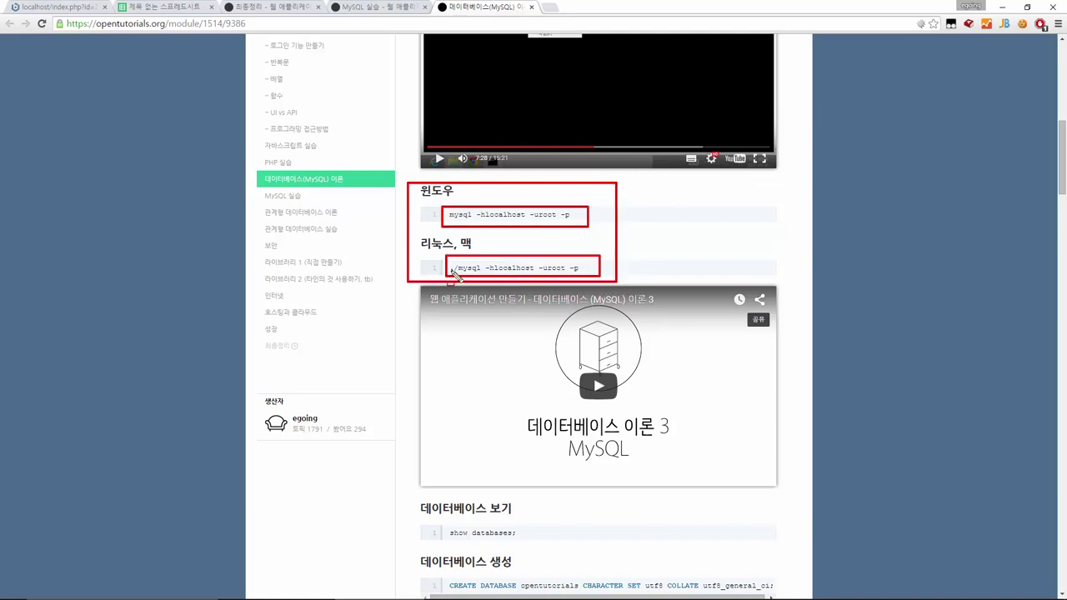
{"action": "mouse_move", "coordinate": [451, 271]}
{"action": "left_mouse_down"}
{"action": "mouse_move", "coordinate": [446, 263]}
{"action": "mouse_move", "coordinate": [464, 275]}
{"action": "left_mouse_up"}
{"action": "left_click_drag", "start_coordinate": [442, 201], "coordinate": [474, 232]}
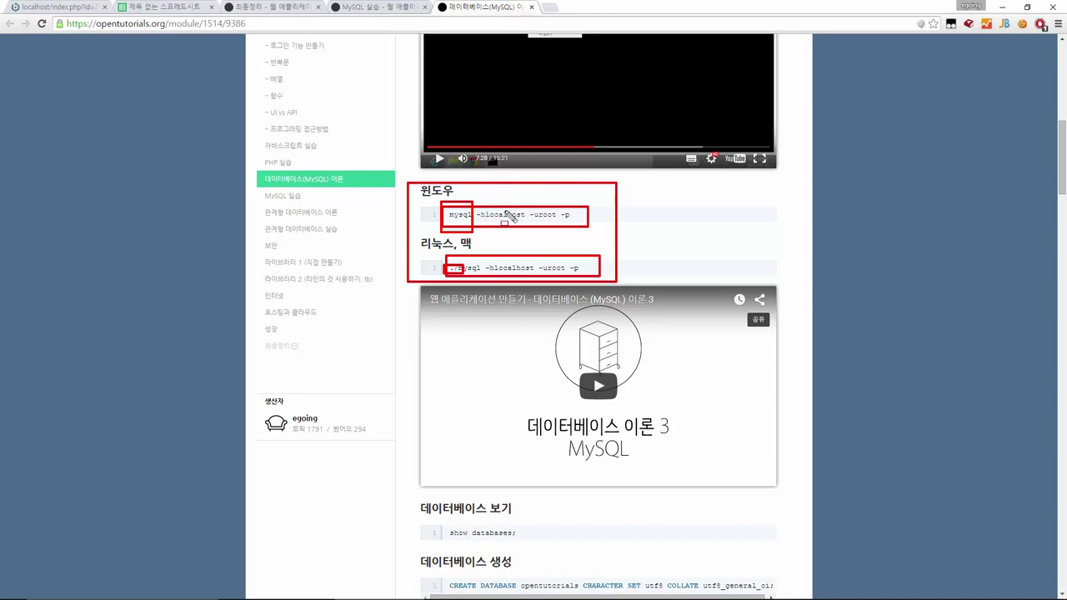
{"action": "mouse_move", "coordinate": [474, 200]}
{"action": "left_mouse_down"}
{"action": "mouse_move", "coordinate": [542, 229]}
{"action": "mouse_move", "coordinate": [588, 232]}
{"action": "mouse_move", "coordinate": [591, 244]}
{"action": "left_mouse_up"}
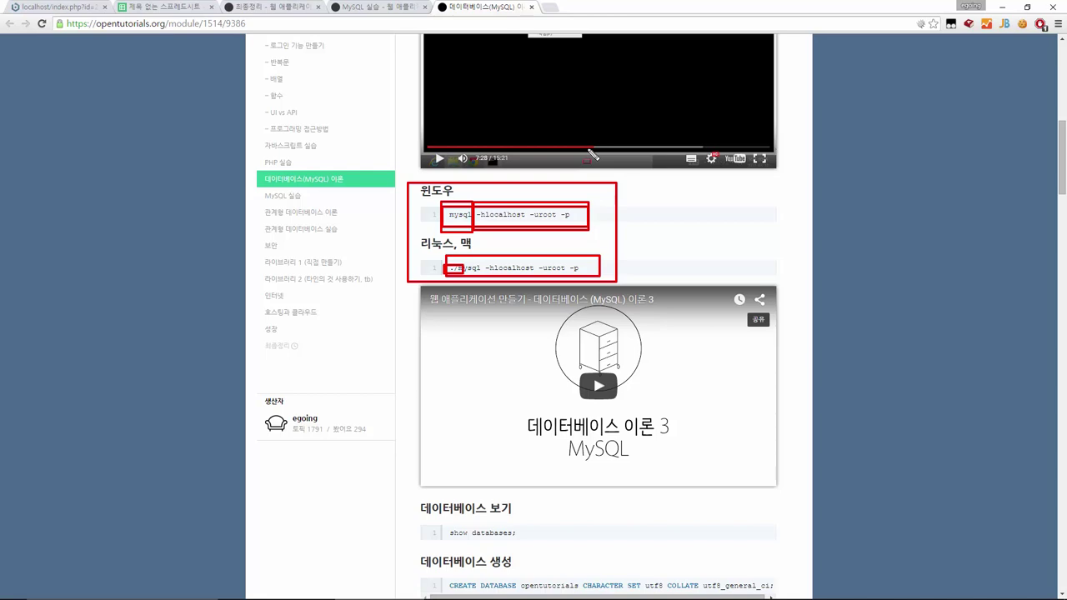
{"action": "key", "text": "Escape"}
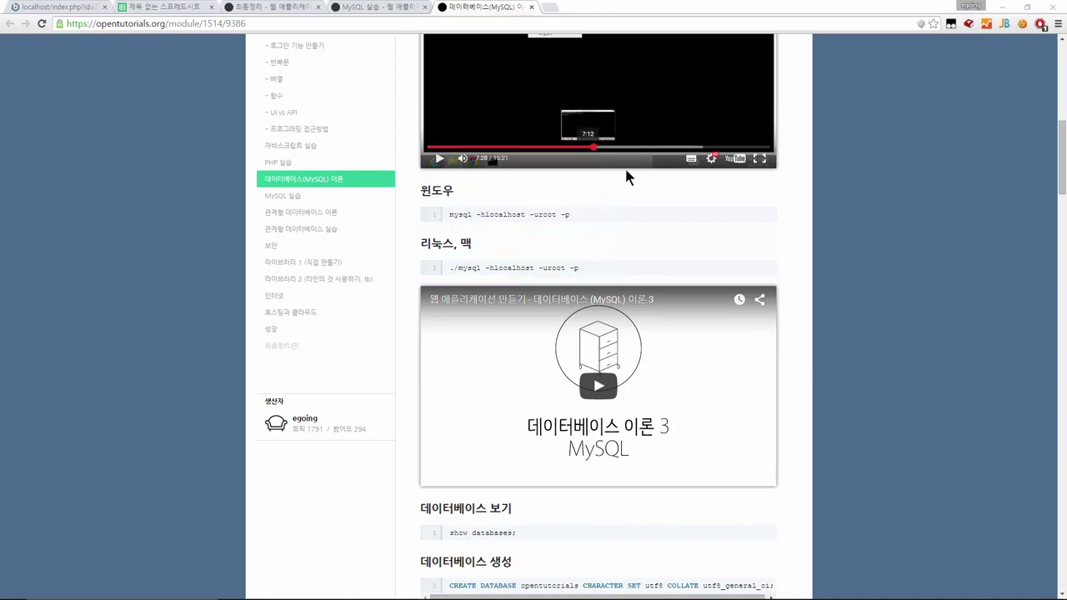
Scroll down, briefly mark the CREATE DATABASE command, and continue scrolling
{"action": "scroll", "coordinate": [815, 247], "scroll_direction": "down", "scroll_amount": 3}
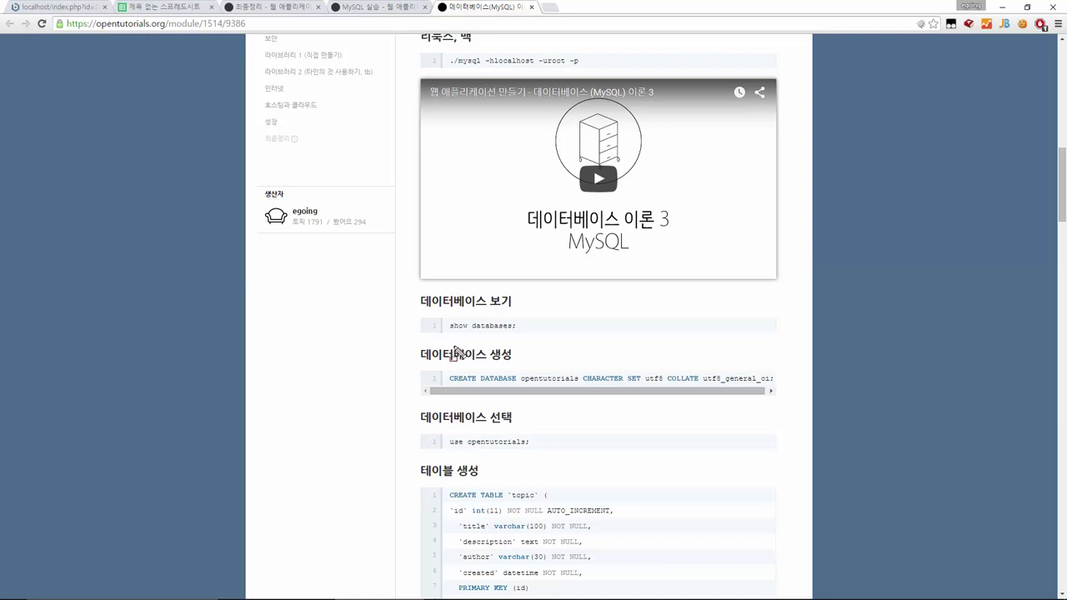
{"action": "mouse_move", "coordinate": [438, 370]}
{"action": "left_mouse_down"}
{"action": "mouse_move", "coordinate": [593, 395]}
{"action": "mouse_move", "coordinate": [792, 398]}
{"action": "left_mouse_up"}
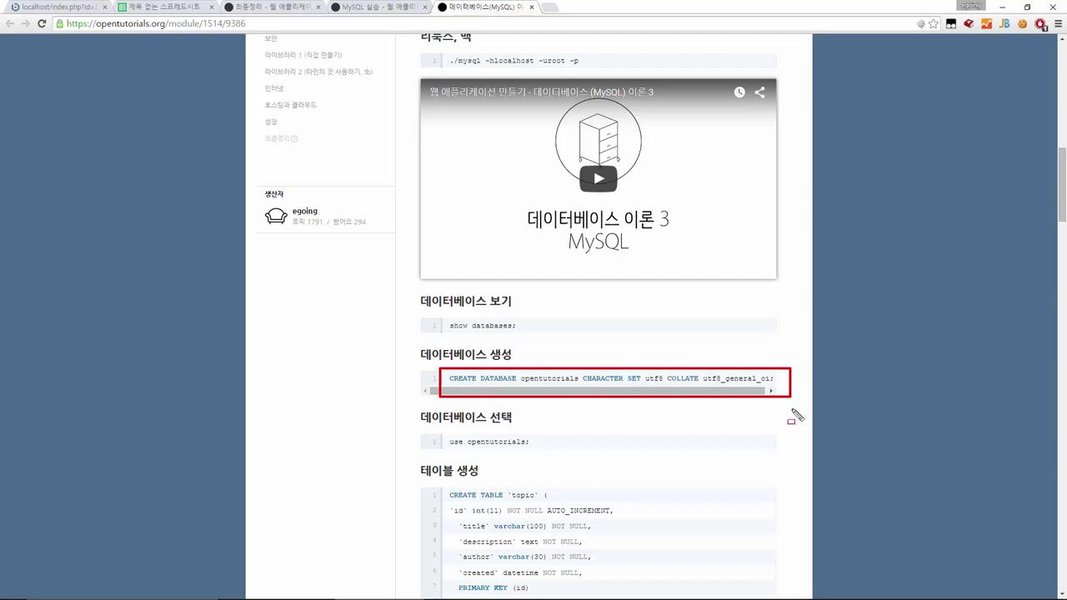
{"action": "key", "text": "ctrl+z"}
{"action": "scroll", "coordinate": [793, 375], "scroll_direction": "up", "scroll_amount": 1}
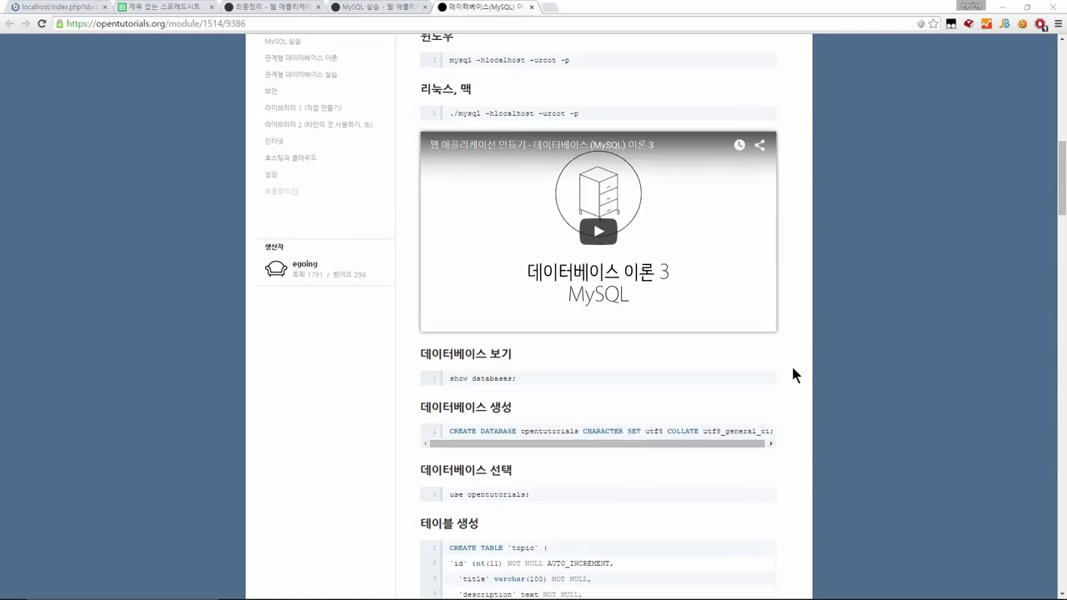
{"action": "scroll", "coordinate": [793, 375], "scroll_direction": "down", "scroll_amount": 2}
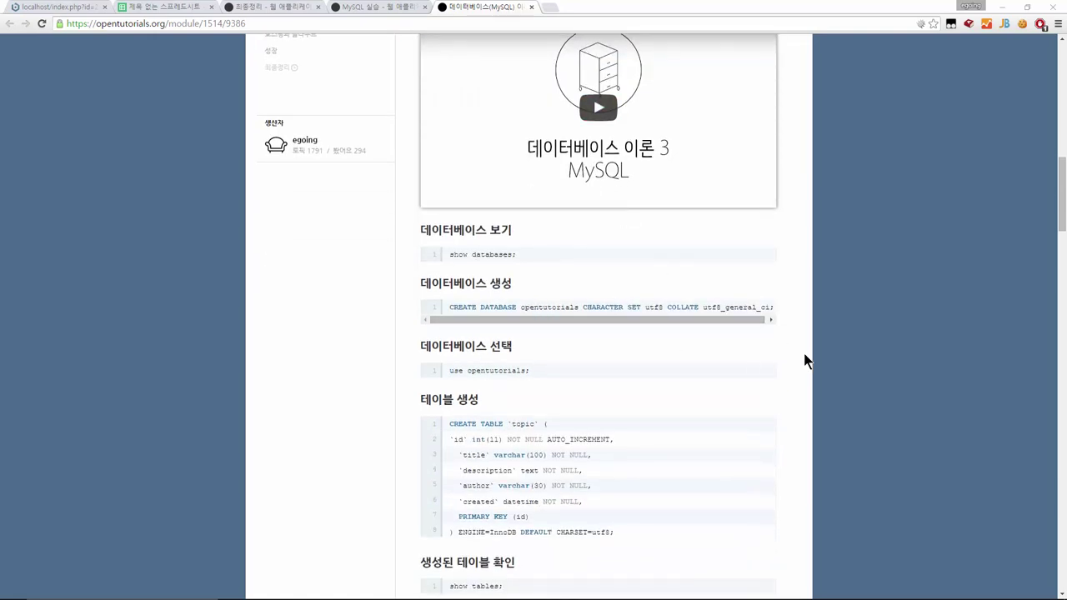
{"action": "scroll", "coordinate": [805, 361], "scroll_direction": "down", "scroll_amount": 3}
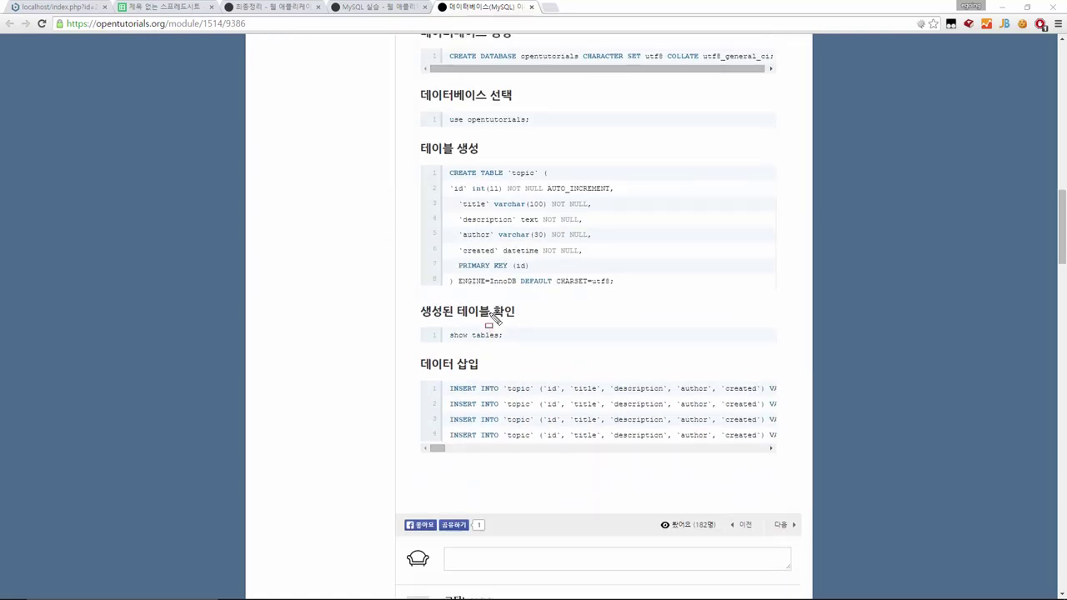
Mark the CREATE TABLE `topic` block and the INSERT statements, then clear the marks
{"action": "left_click_drag", "start_coordinate": [419, 149], "coordinate": [638, 308]}
{"action": "mouse_move", "coordinate": [444, 165]}
{"action": "left_mouse_down"}
{"action": "mouse_move", "coordinate": [493, 186]}
{"action": "mouse_move", "coordinate": [553, 180]}
{"action": "left_mouse_up"}
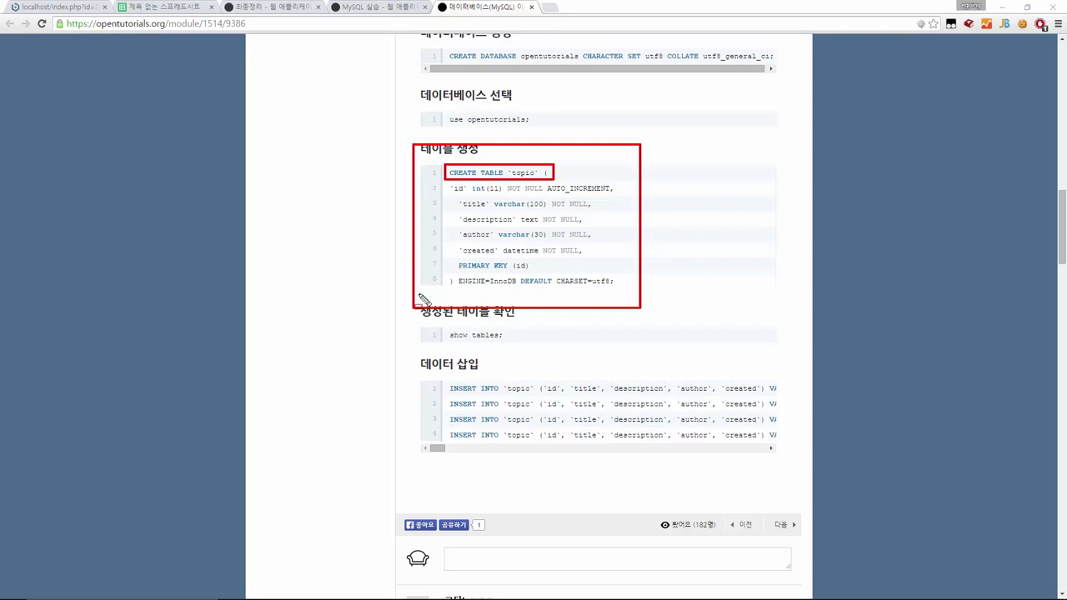
{"action": "left_click_drag", "start_coordinate": [432, 371], "coordinate": [472, 394]}
{"action": "mouse_move", "coordinate": [525, 423]}
{"action": "left_mouse_down"}
{"action": "mouse_move", "coordinate": [786, 476]}
{"action": "mouse_move", "coordinate": [793, 465]}
{"action": "left_mouse_up"}
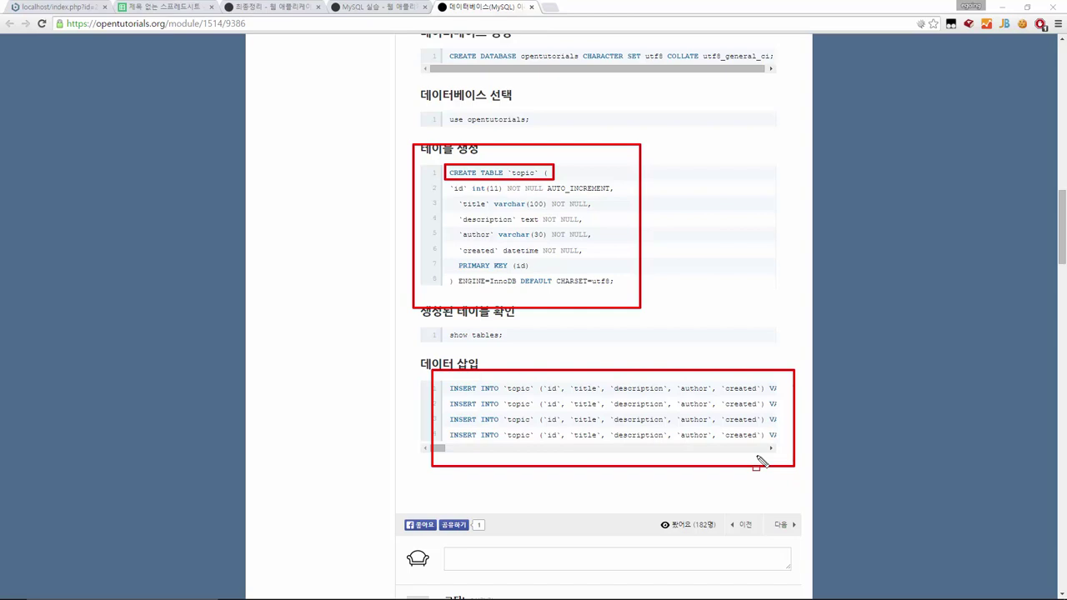
{"action": "key", "text": "Escape"}
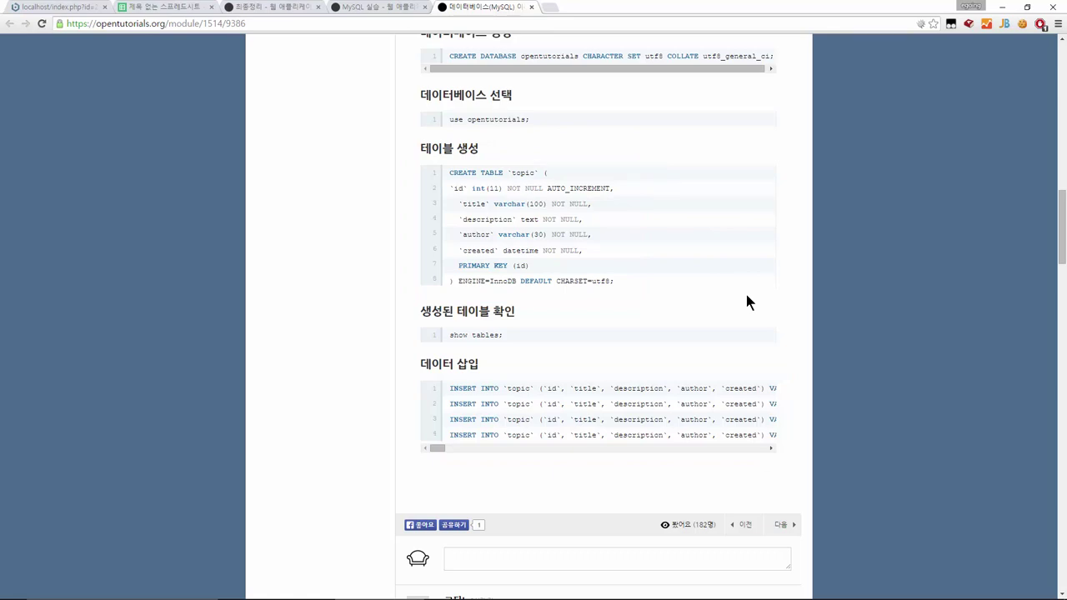
Outline the CREATE TABLE and four INSERT code blocks in red, then switch to Navicat Premium
{"action": "key", "text": "ctrl+2"}
{"action": "mouse_move", "coordinate": [440, 163]}
{"action": "left_mouse_down"}
{"action": "mouse_move", "coordinate": [558, 265]}
{"action": "mouse_move", "coordinate": [645, 298]}
{"action": "left_mouse_up"}
{"action": "left_click_drag", "start_coordinate": [434, 366], "coordinate": [559, 411]}
{"action": "left_click_drag", "start_coordinate": [722, 448], "coordinate": [792, 453]}
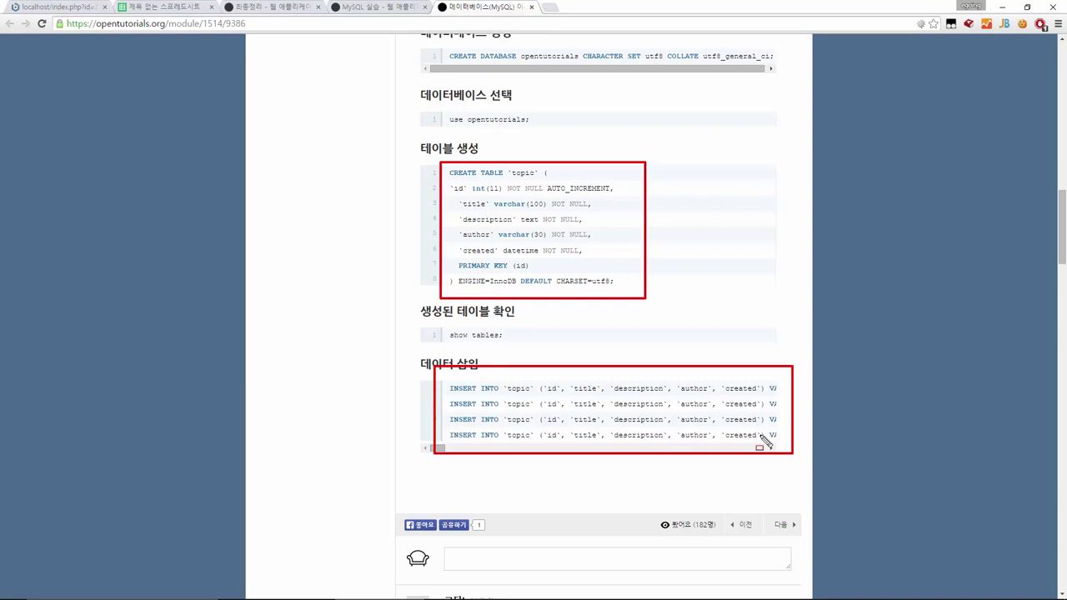
{"action": "key", "text": "alt+Tab"}
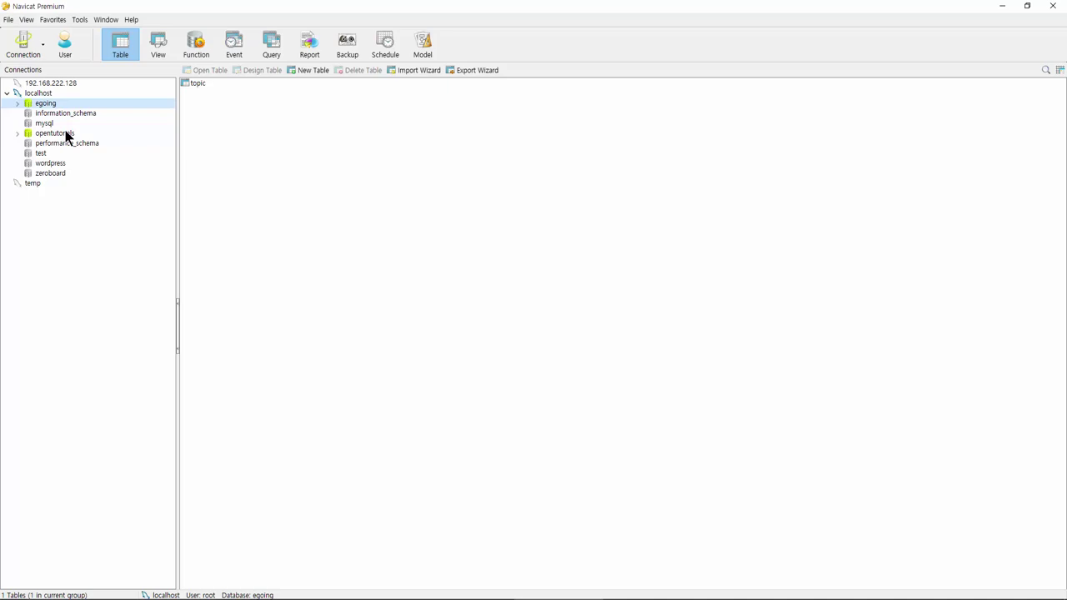
Open opentutorials' topic table, view the Function row's description, then close the data window
{"action": "double_click", "coordinate": [66, 135]}
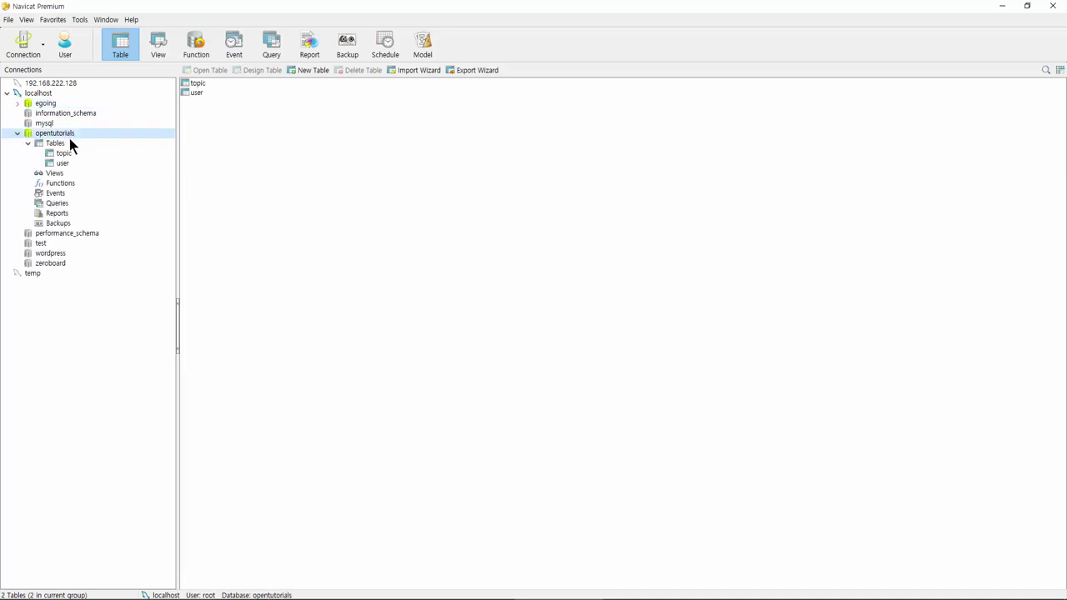
{"action": "left_click", "coordinate": [197, 84]}
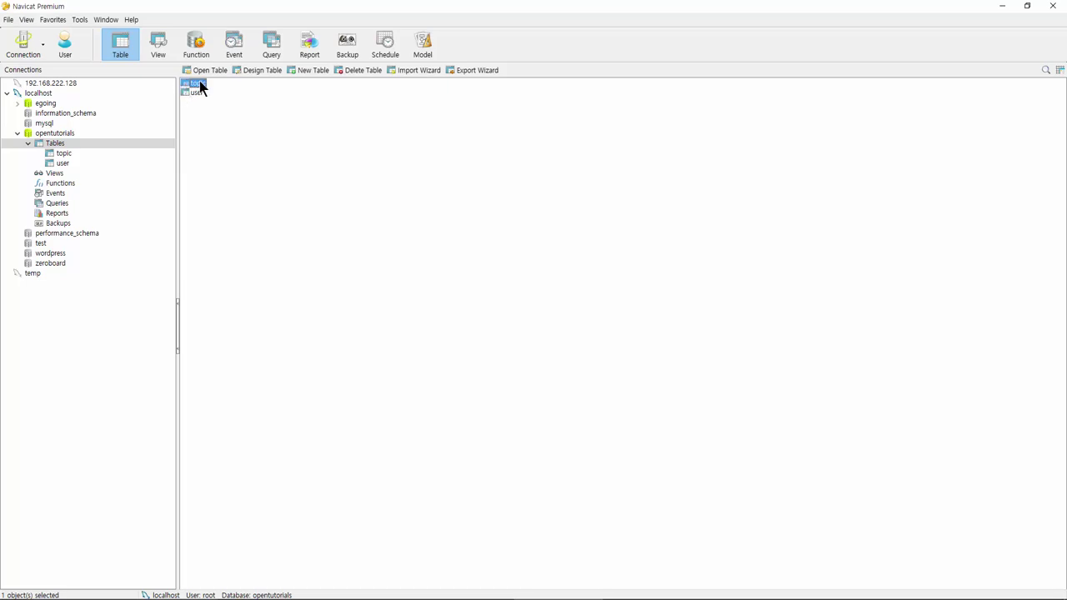
{"action": "left_click", "coordinate": [200, 86]}
{"action": "key", "text": "Return"}
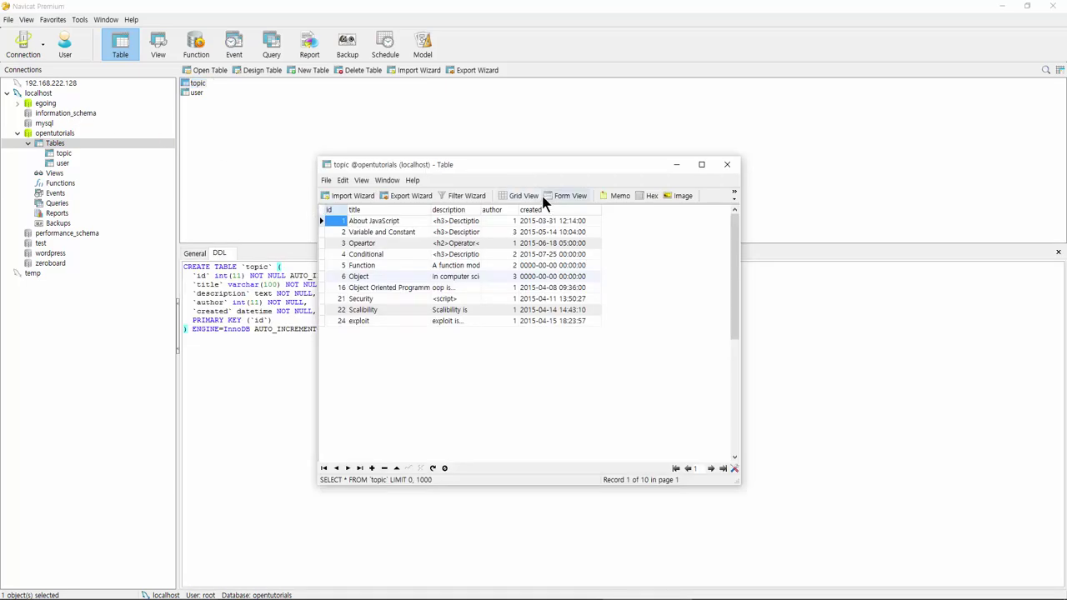
{"action": "double_click", "coordinate": [456, 268]}
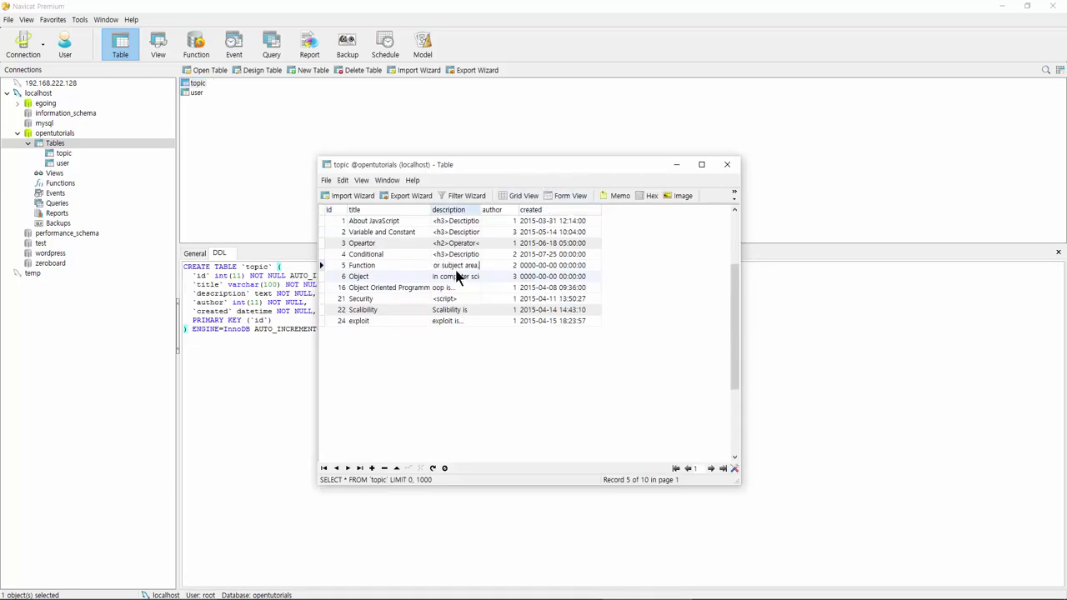
{"action": "left_click", "coordinate": [456, 278]}
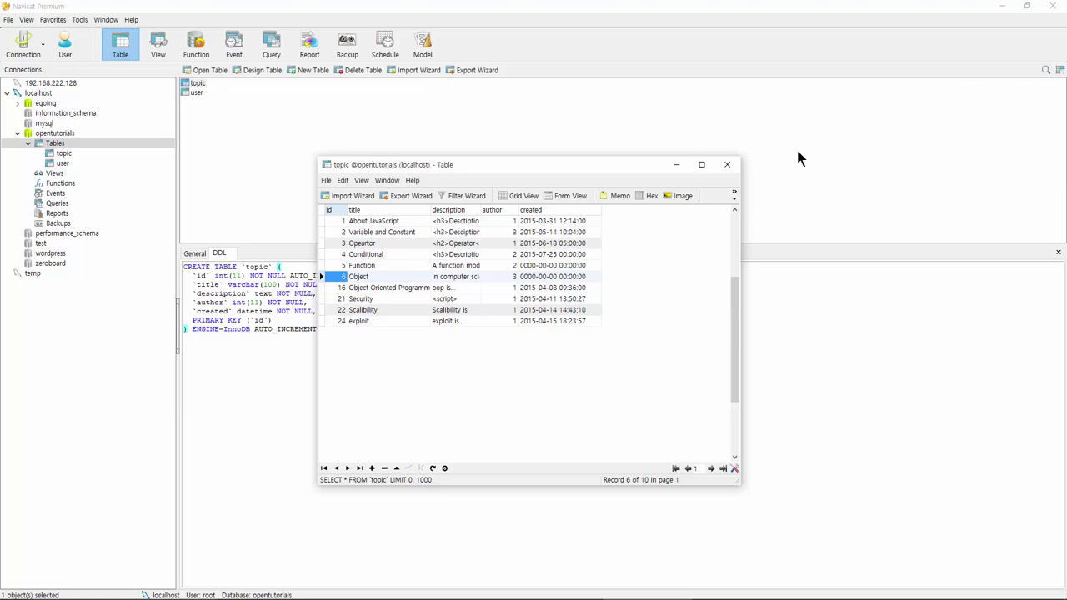
{"action": "left_click", "coordinate": [727, 165]}
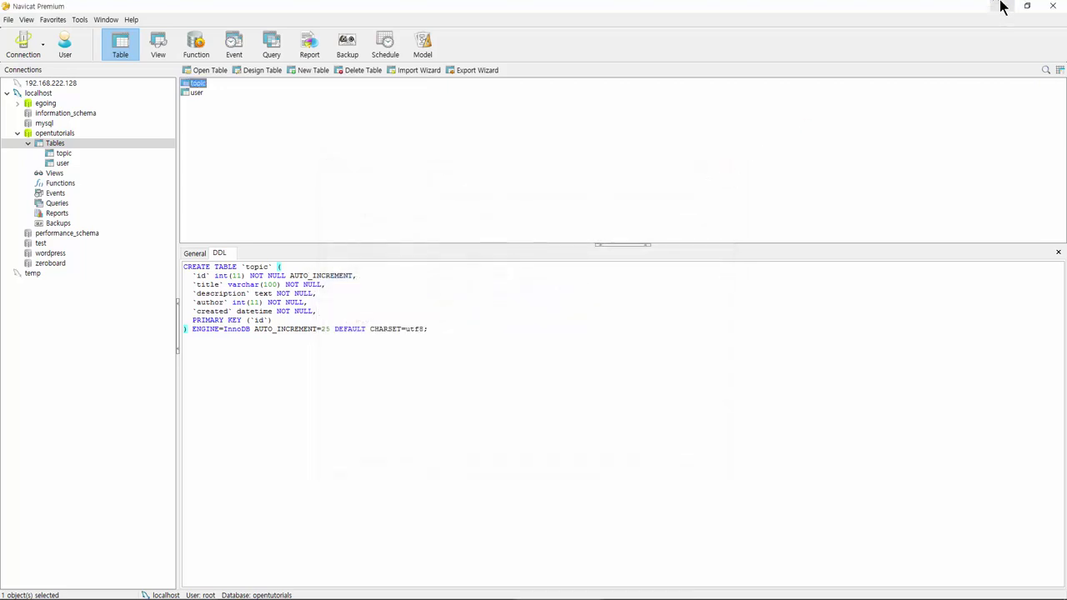
Minimize Navicat to get back to Chrome and open a fresh browser tab
{"action": "left_click", "coordinate": [1003, 7]}
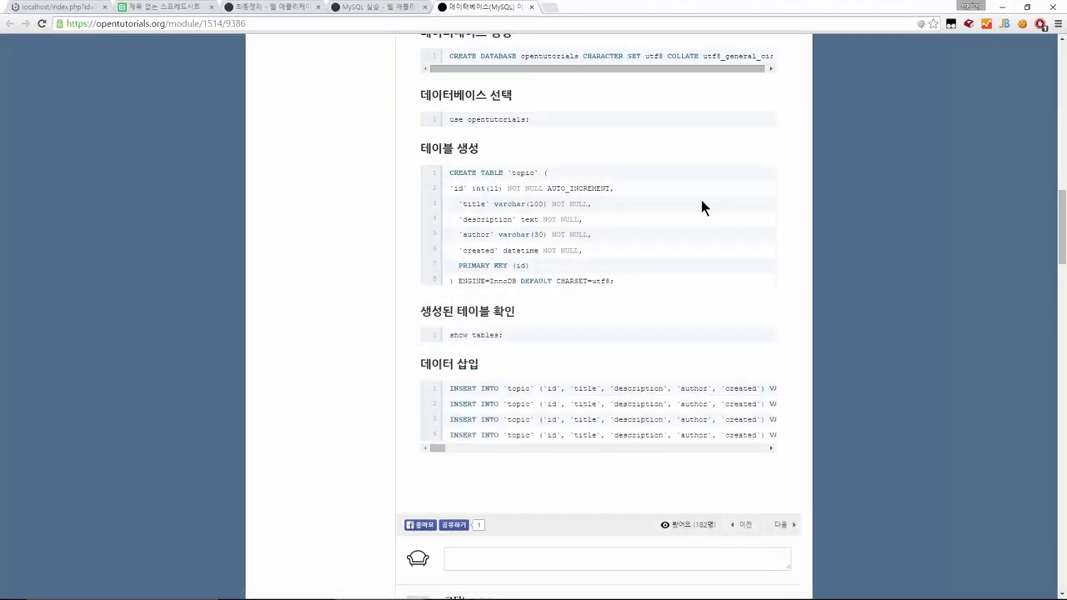
{"action": "scroll", "coordinate": [701, 207], "scroll_direction": "up", "scroll_amount": 15}
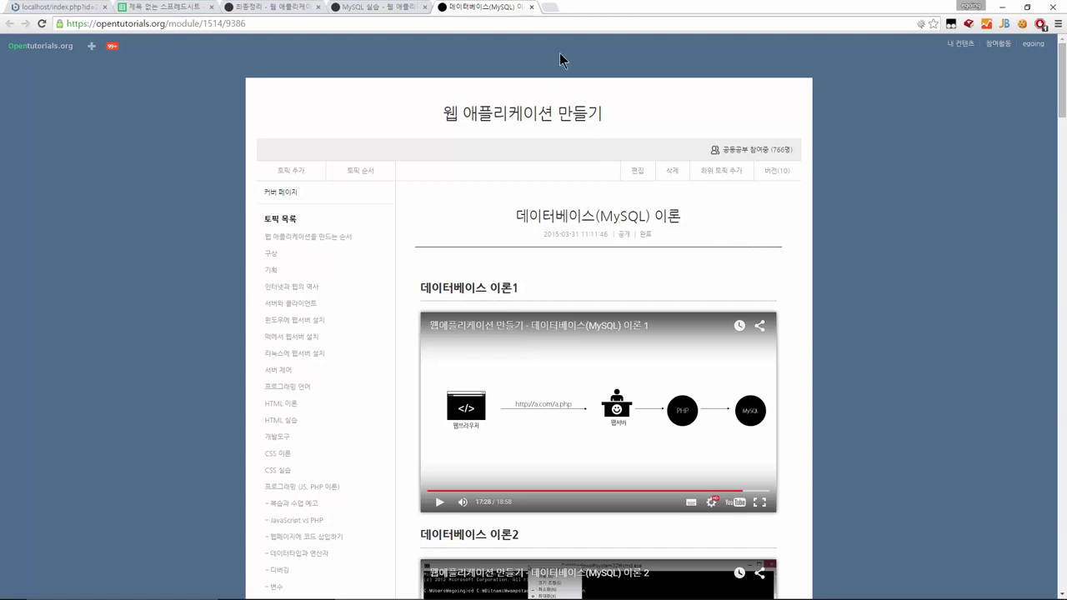
{"action": "left_click", "coordinate": [556, 8]}
{"action": "key", "text": "ctrl+w"}
{"action": "key", "text": "ctrl+l"}
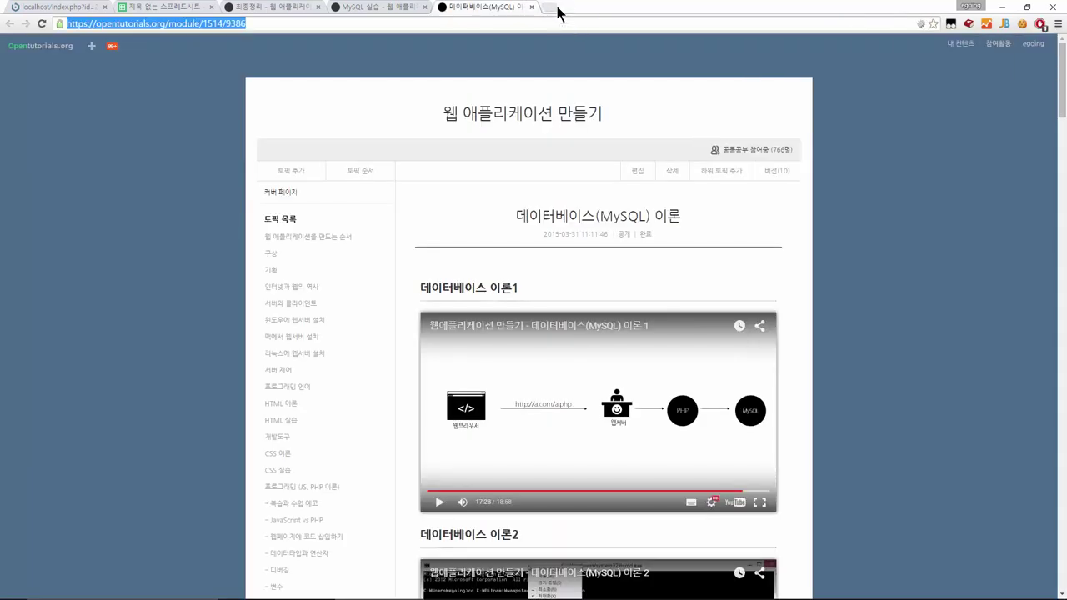
{"action": "left_click", "coordinate": [557, 10]}
Load localhost/phpmyadmin in the new tab, without a port number
{"action": "type", "text": "localhost"}
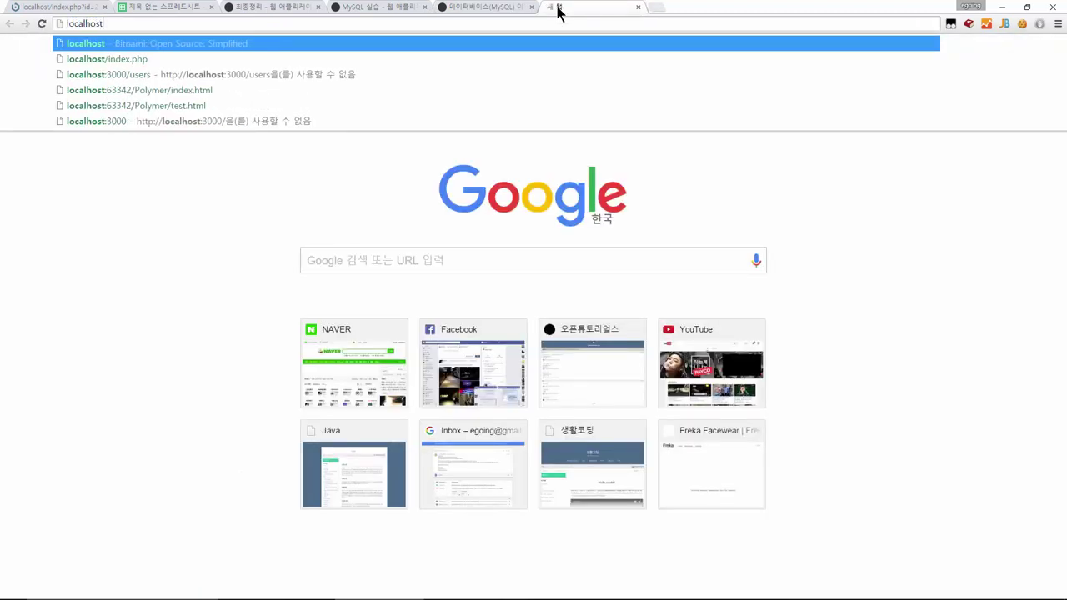
{"action": "type", "text": "/"}
{"action": "key", "text": "BackSpace"}
{"action": "type", "text": ":80"}
{"action": "key", "text": "BackSpace"}
{"action": "key", "text": "BackSpace"}
{"action": "type", "text": "8080"}
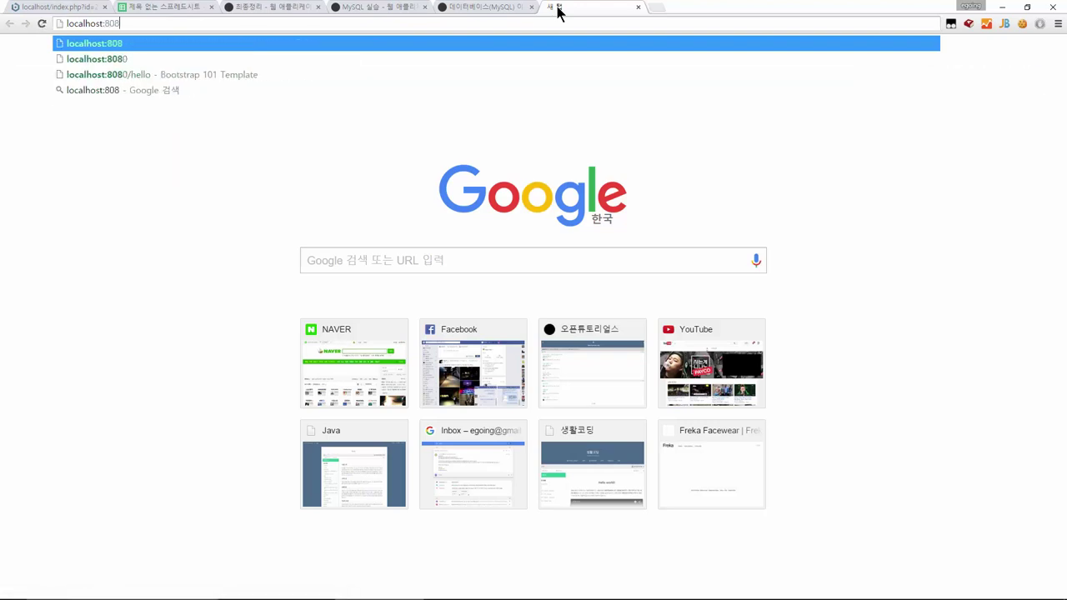
{"action": "key", "text": "BackSpace"}
{"action": "key", "text": "BackSpace"}
{"action": "key", "text": "BackSpace"}
{"action": "key", "text": "BackSpace"}
{"action": "key", "text": "BackSpace"}
{"action": "type", "text": "/"}
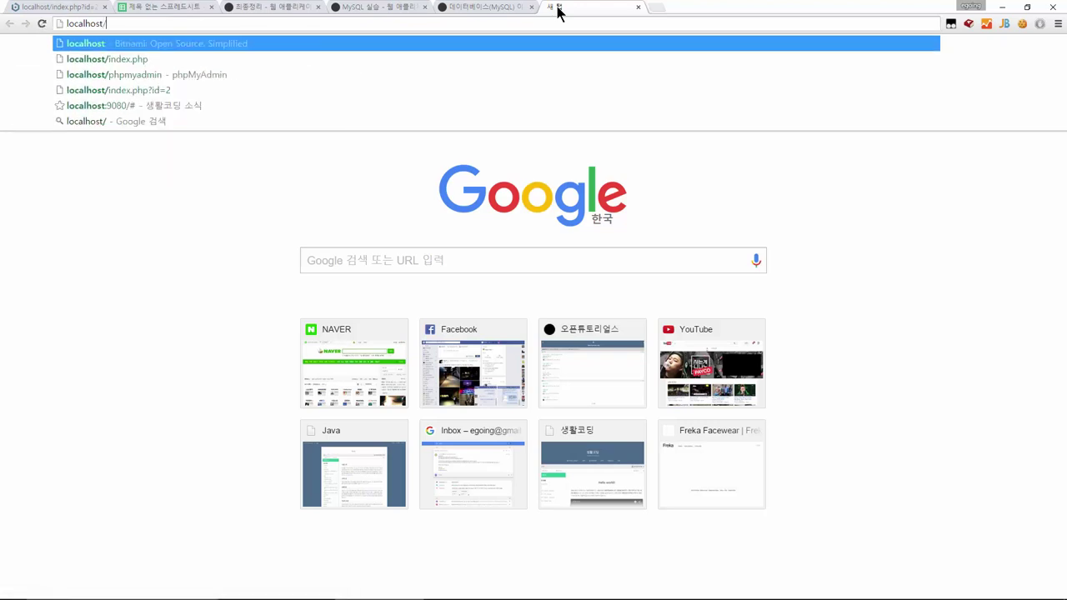
{"action": "type", "text": "phpmyadmin"}
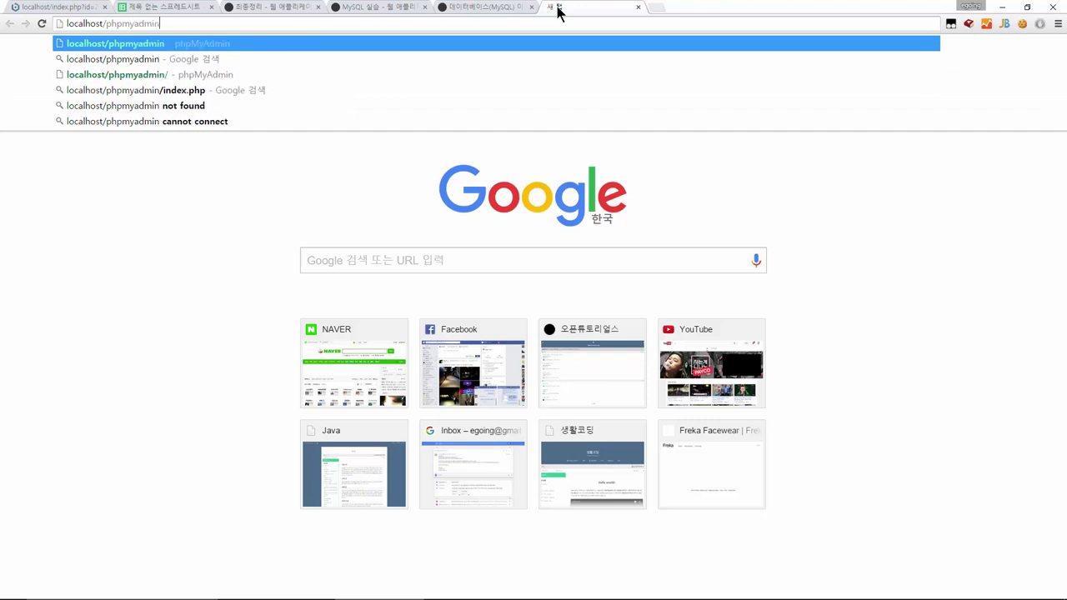
{"action": "key", "text": "Return"}
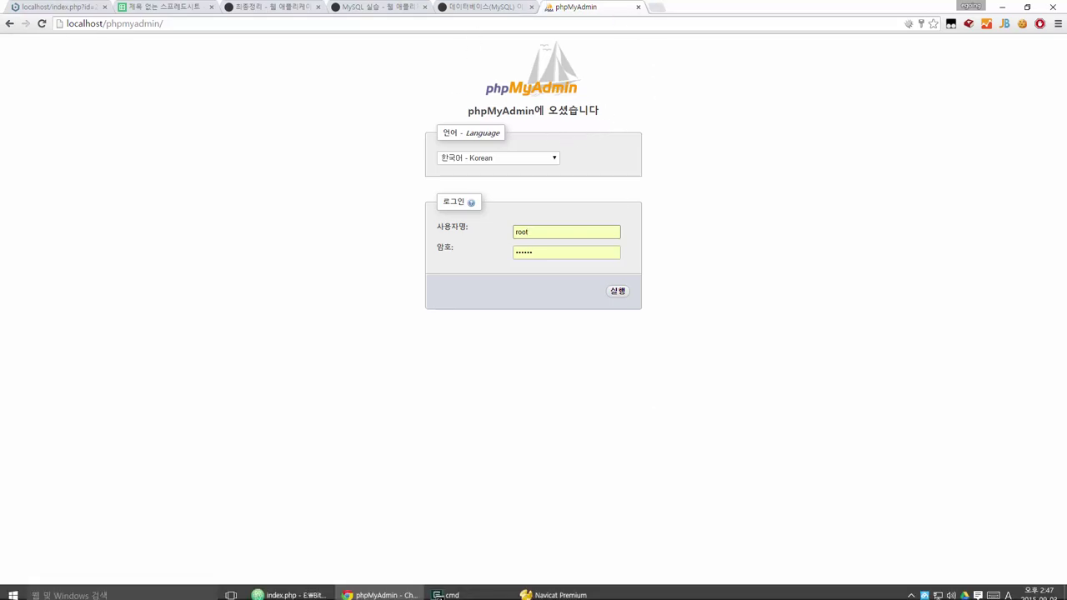
Return to the phpMyAdmin login page and autofill the saved root credentials
{"action": "left_click", "coordinate": [551, 595]}
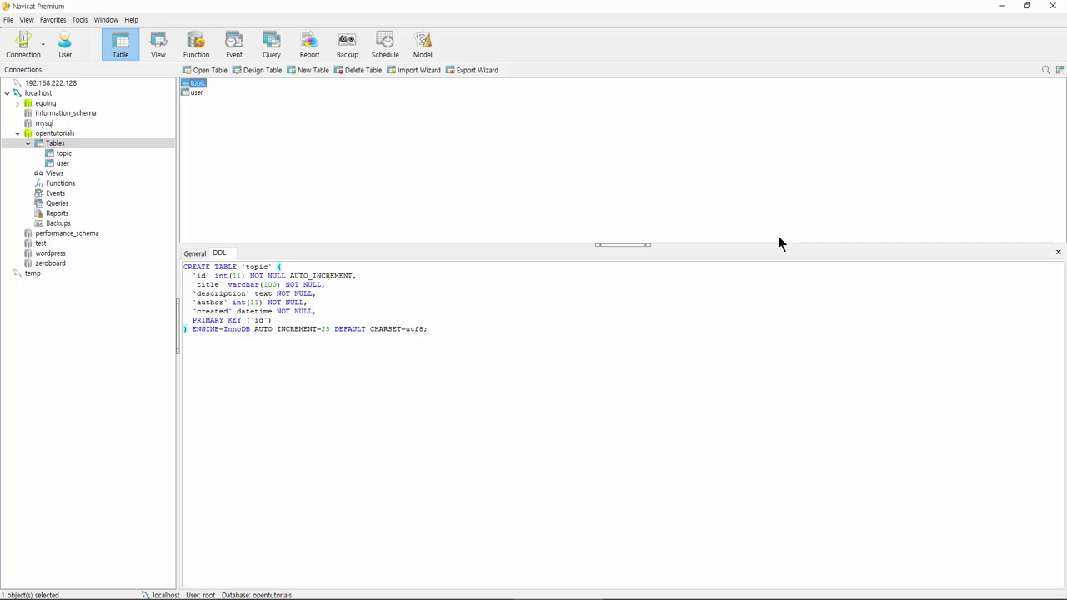
{"action": "left_click", "coordinate": [1005, 7]}
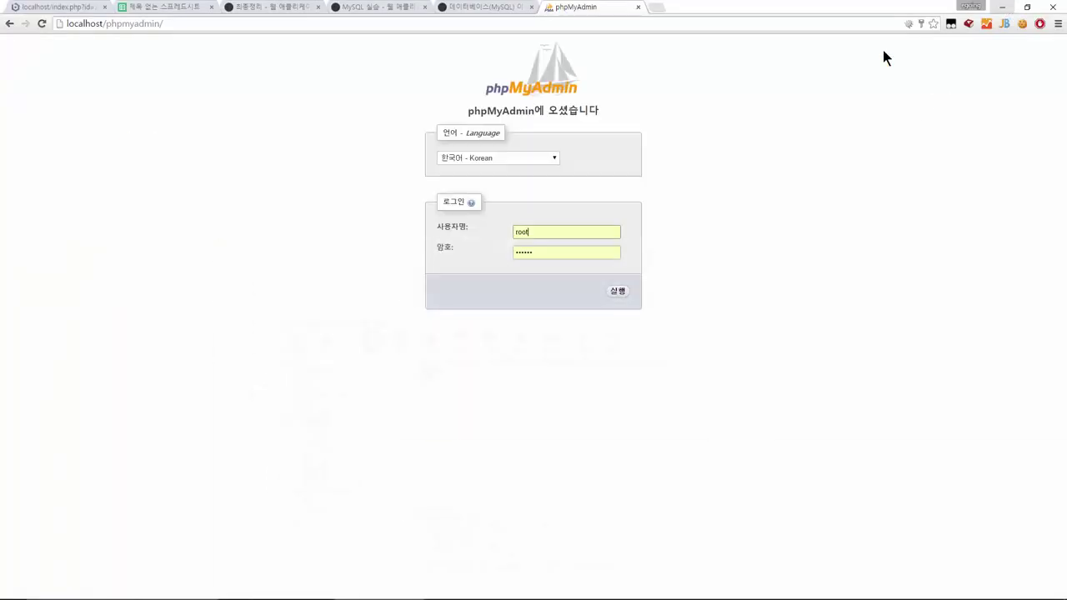
{"action": "left_click", "coordinate": [527, 25]}
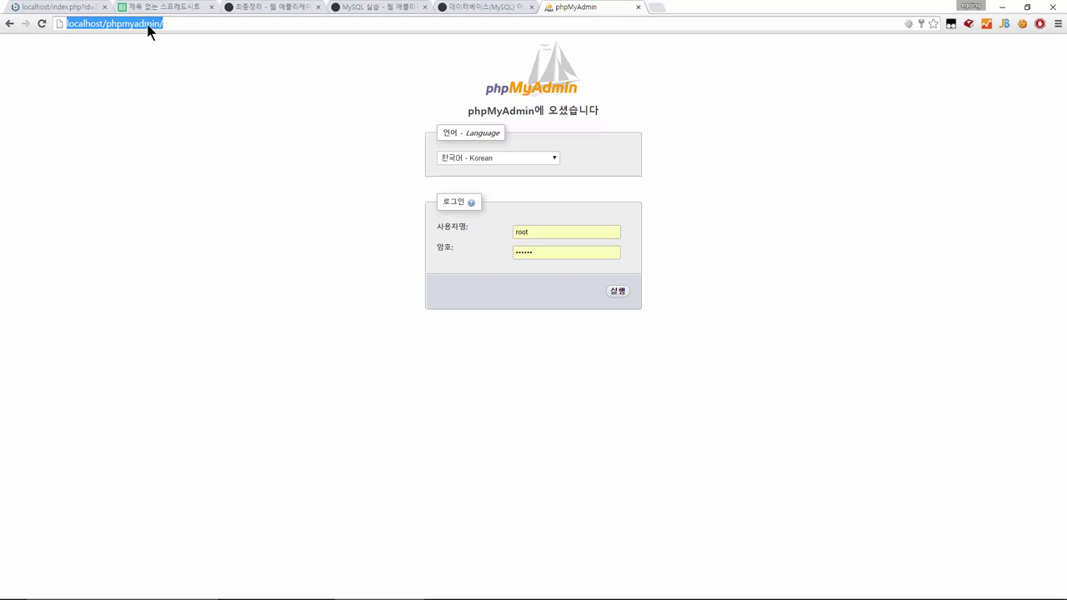
{"action": "left_click", "coordinate": [588, 228]}
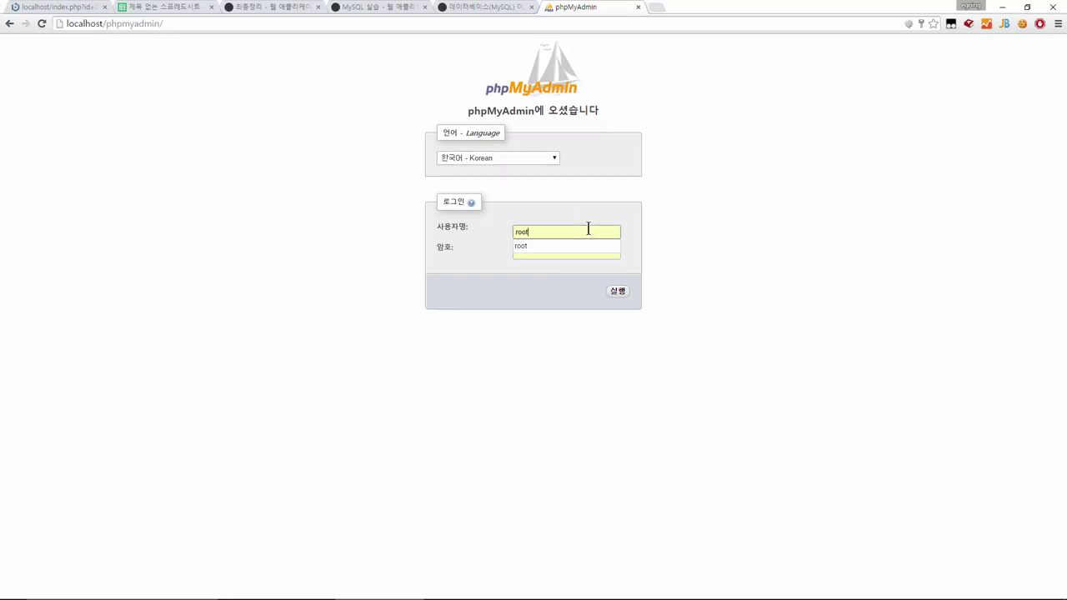
{"action": "key", "text": "Down"}
{"action": "key", "text": "Return"}
Re-enter the administrator password and submit the login form
{"action": "left_click", "coordinate": [567, 232]}
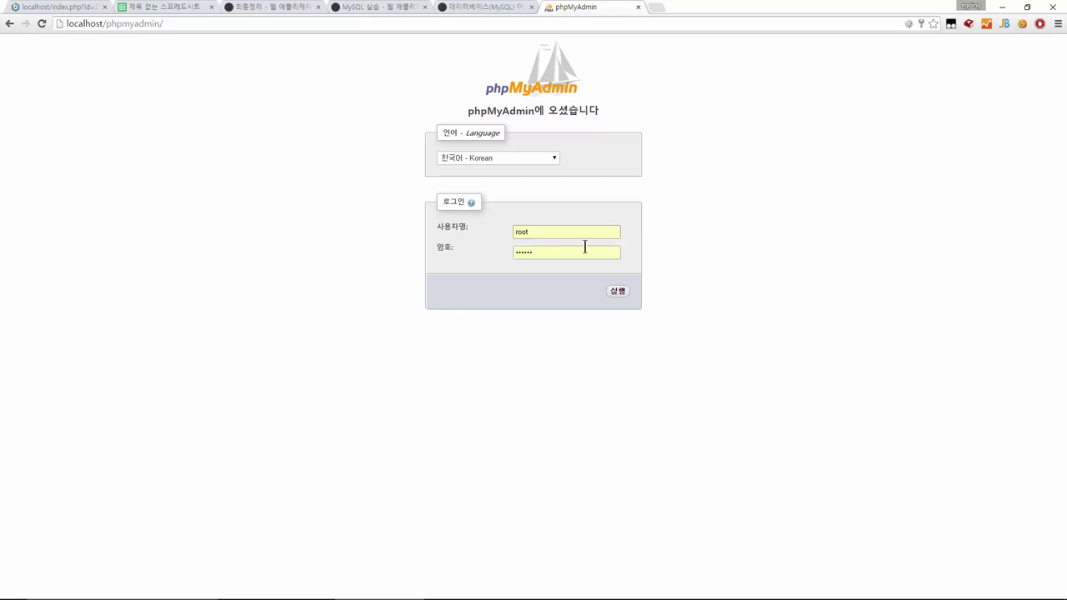
{"action": "double_click", "coordinate": [541, 232]}
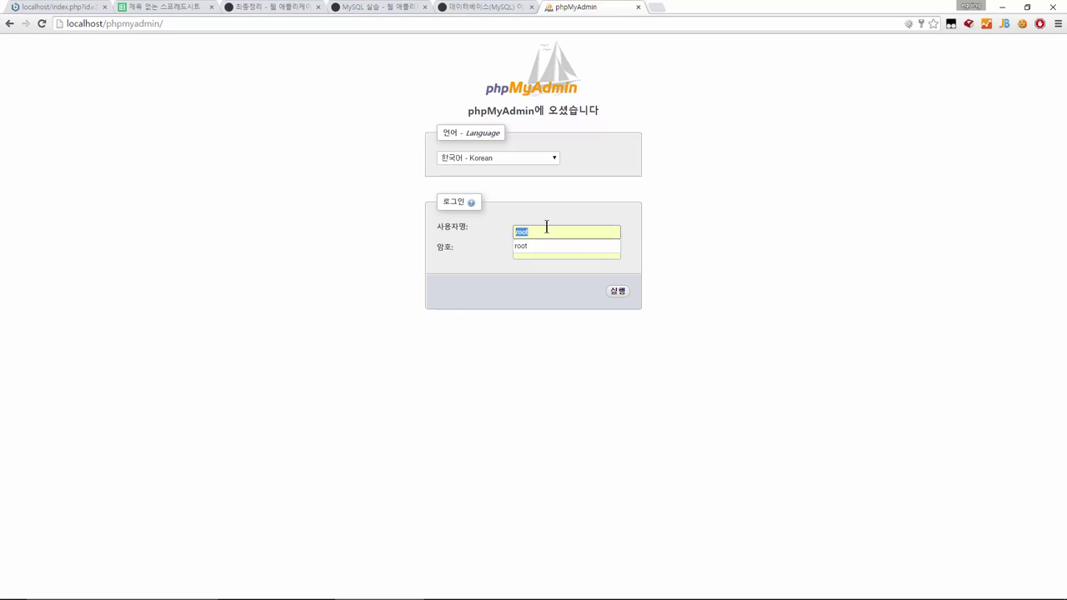
{"action": "key", "text": "Tab"}
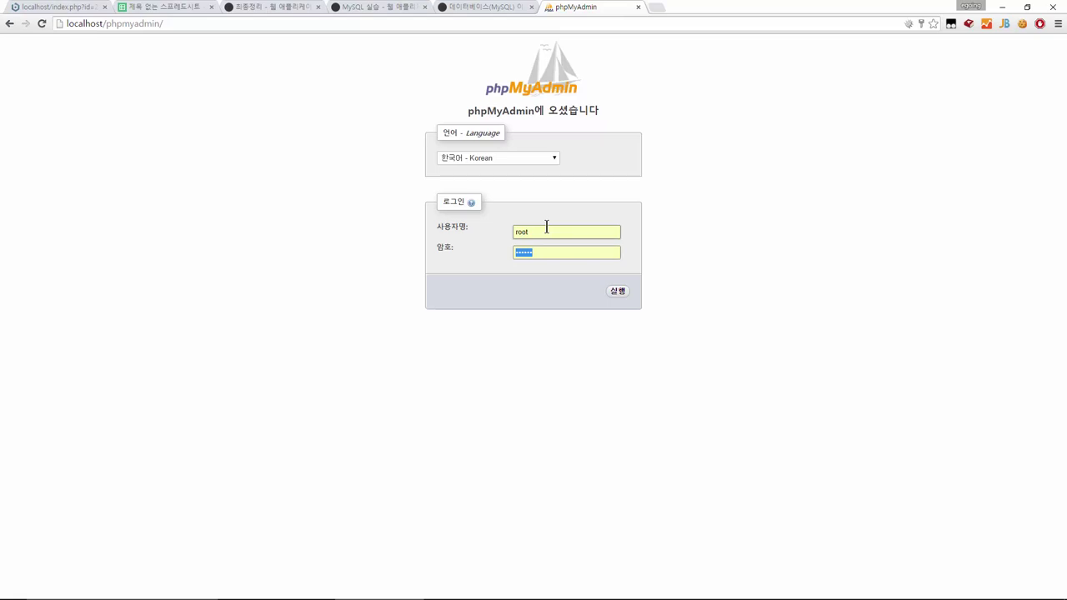
{"action": "key", "text": "BackSpace"}
{"action": "type", "text": "******"}
{"action": "left_click", "coordinate": [620, 297]}
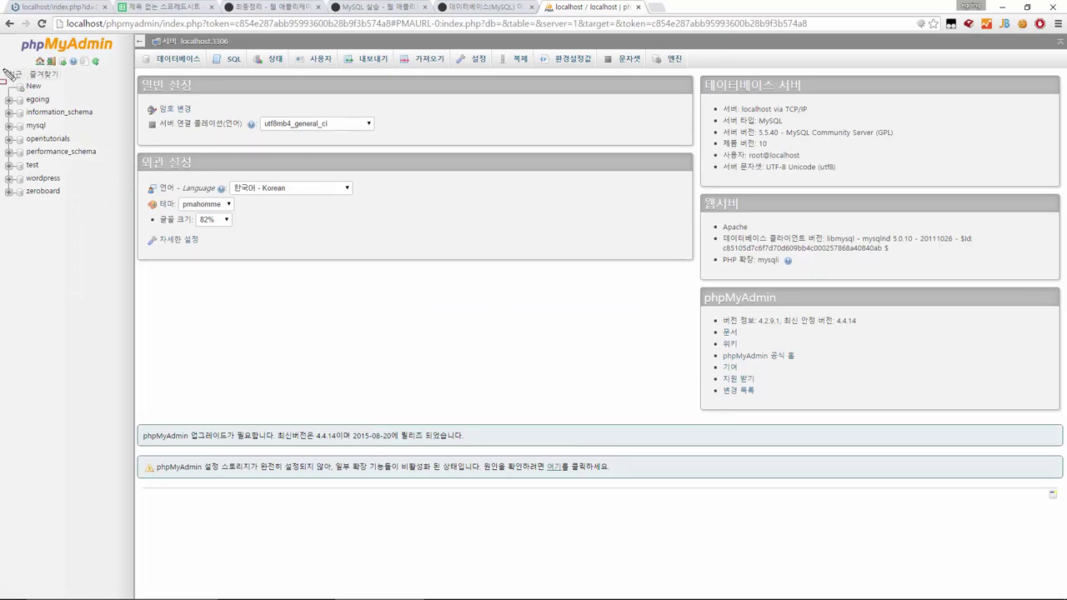
{"action": "left_click_drag", "start_coordinate": [5, 66], "coordinate": [131, 221]}
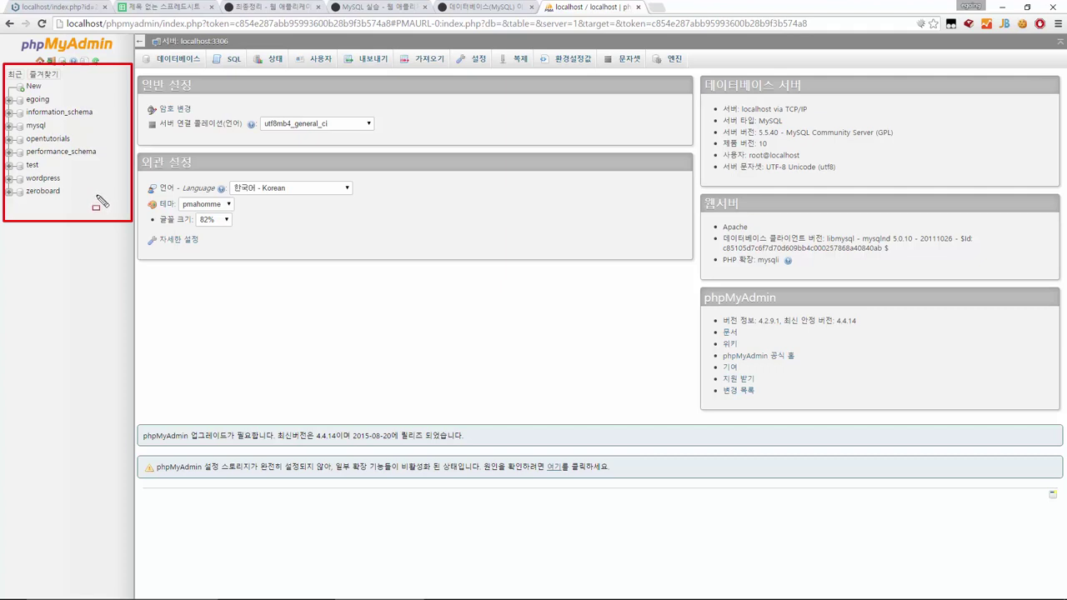
{"action": "mouse_move", "coordinate": [15, 92]}
{"action": "left_mouse_down"}
{"action": "mouse_move", "coordinate": [57, 106]}
{"action": "mouse_move", "coordinate": [64, 145]}
{"action": "mouse_move", "coordinate": [80, 146]}
{"action": "left_mouse_up"}
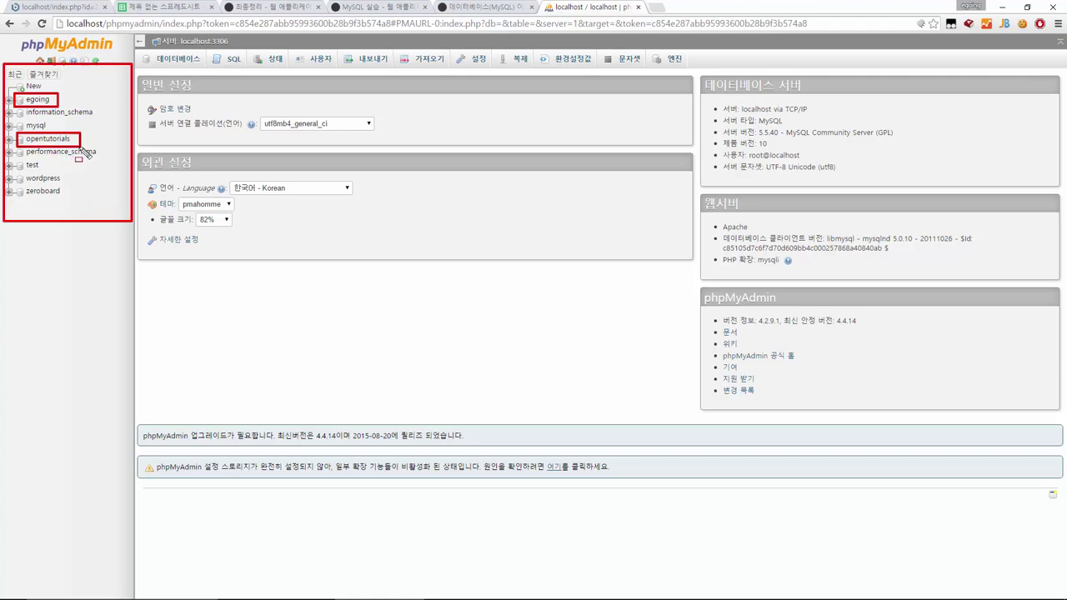